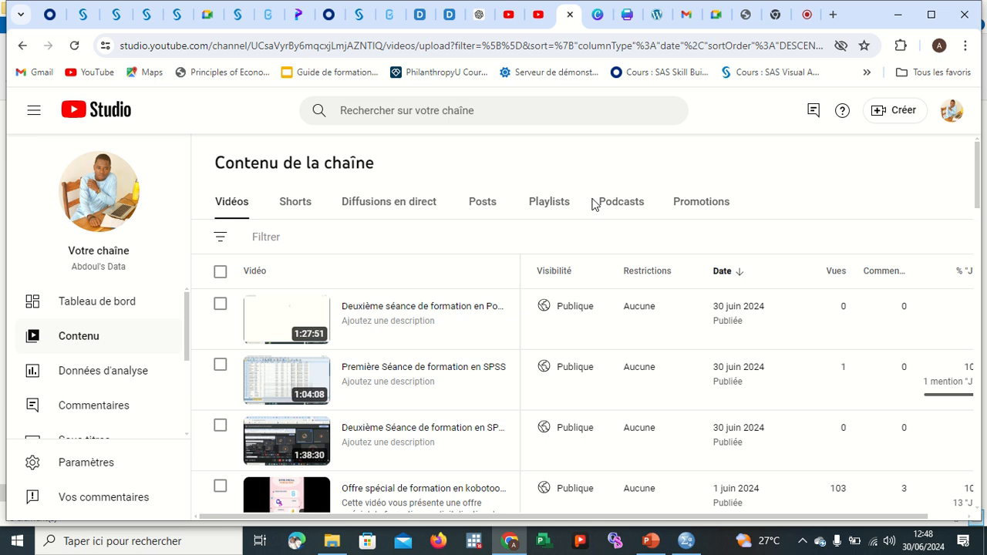
Share the entire screen in the Google Meet call, hide the sharing notice, and switch to SPSS Statistics.
left_click(807, 15)
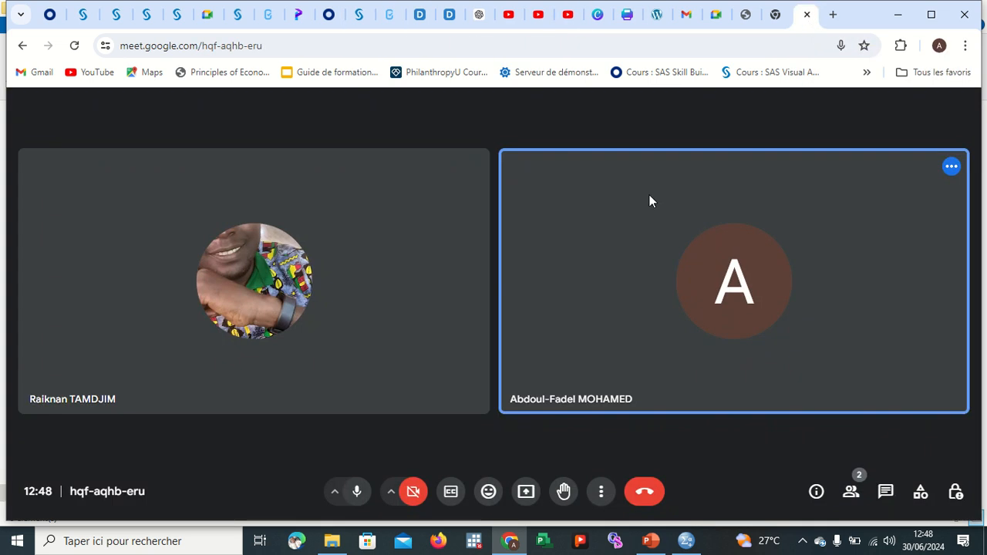
left_click(522, 493)
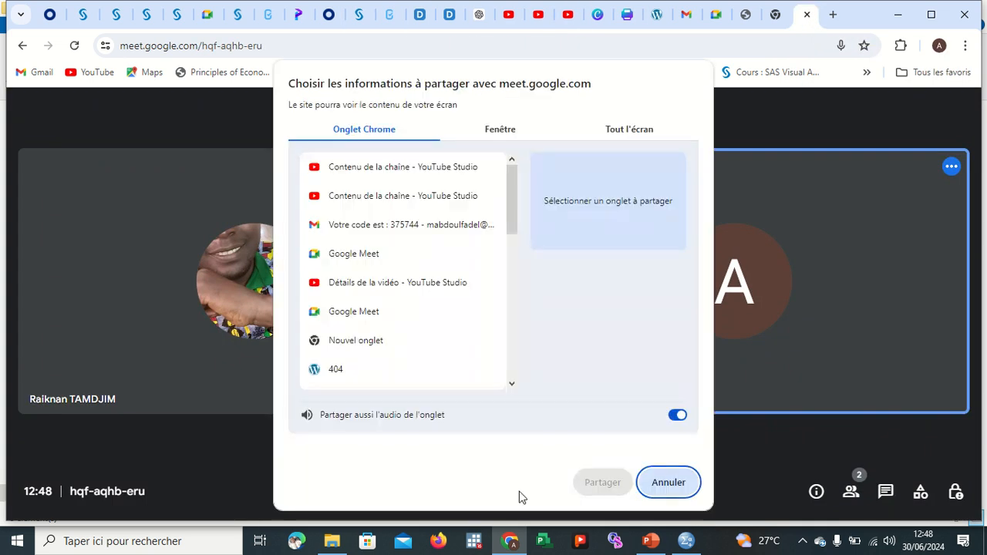
left_click(615, 132)
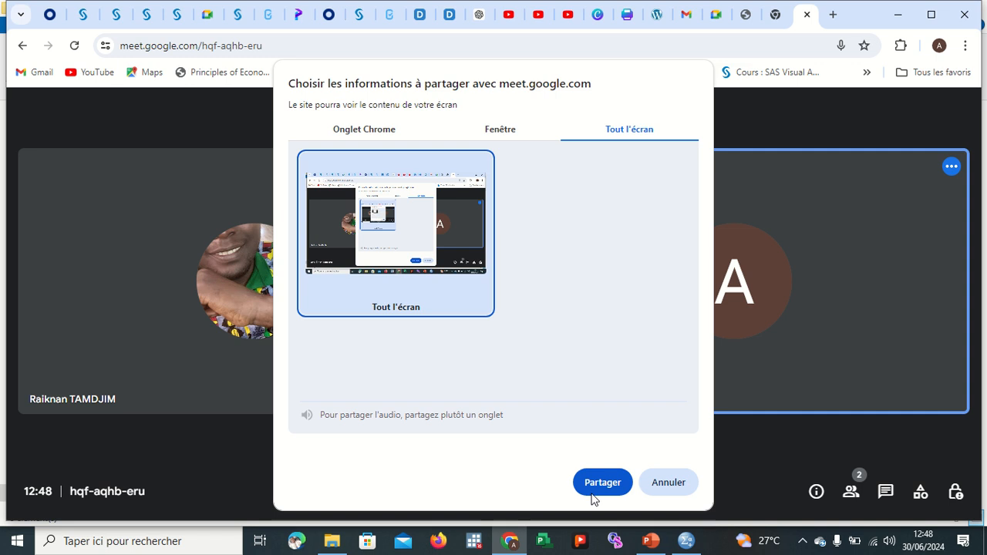
left_click(601, 484)
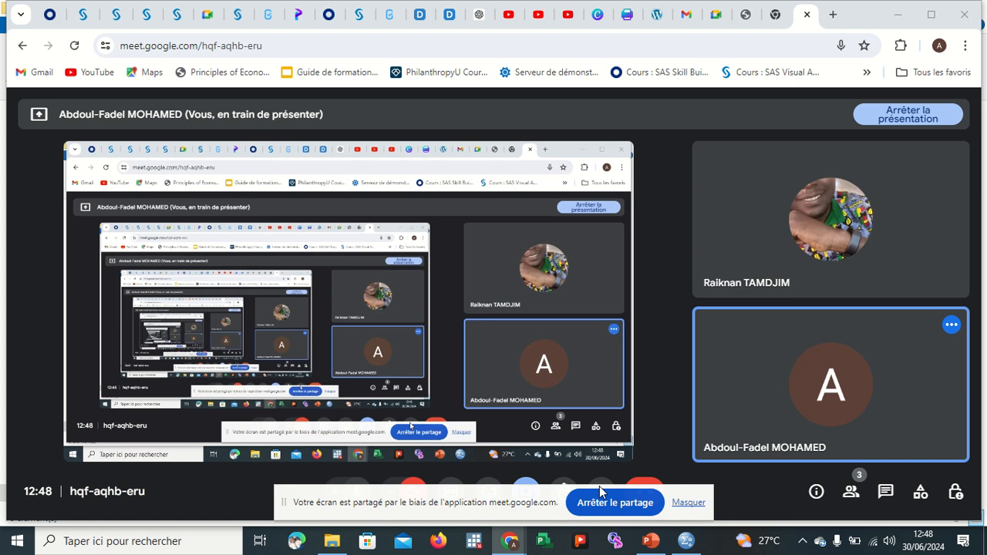
left_click(689, 503)
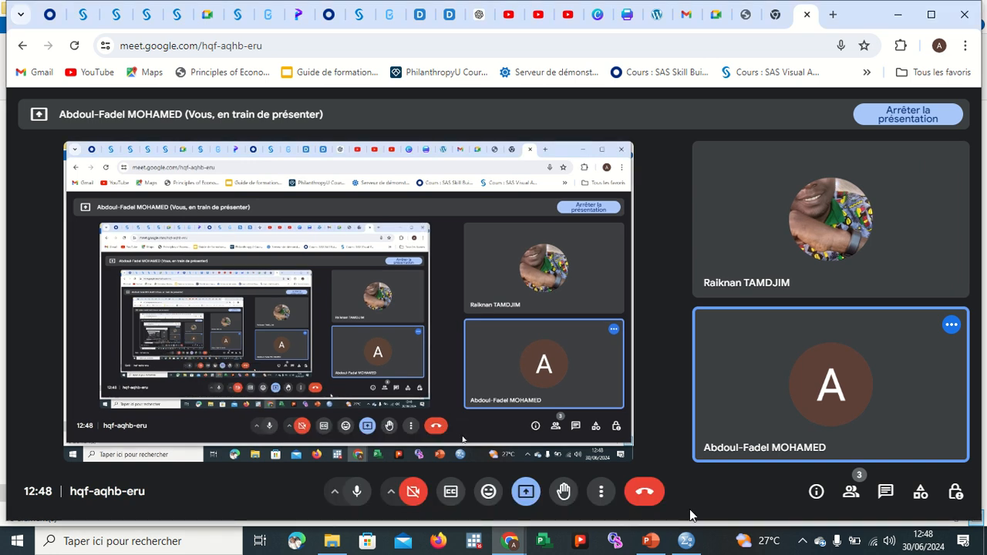
left_click(686, 541)
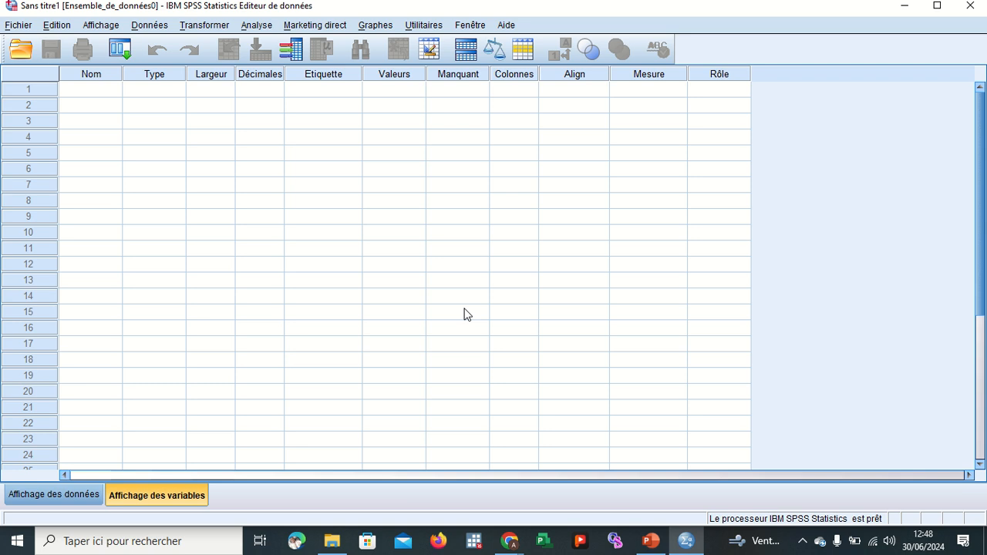
left_click(18, 26)
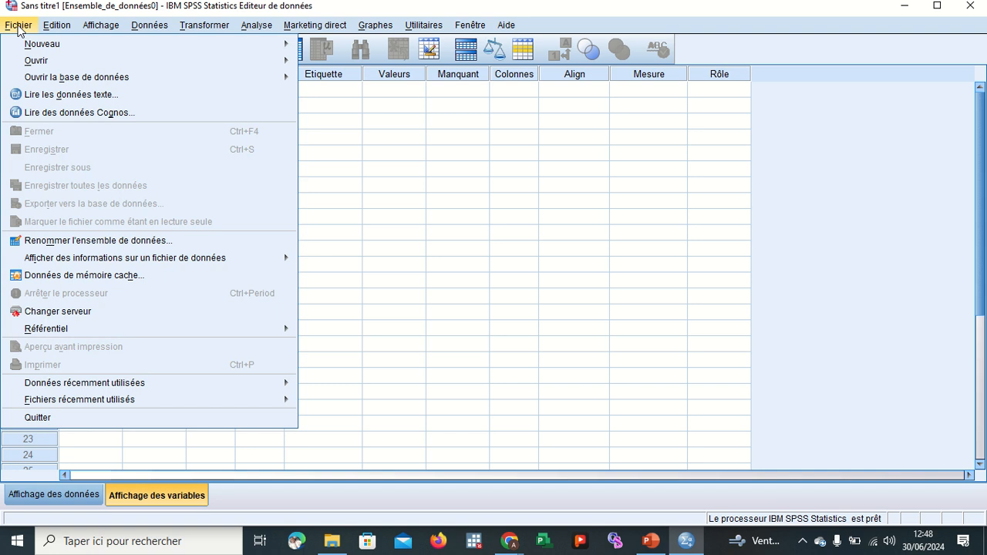
mouse_move(43, 60)
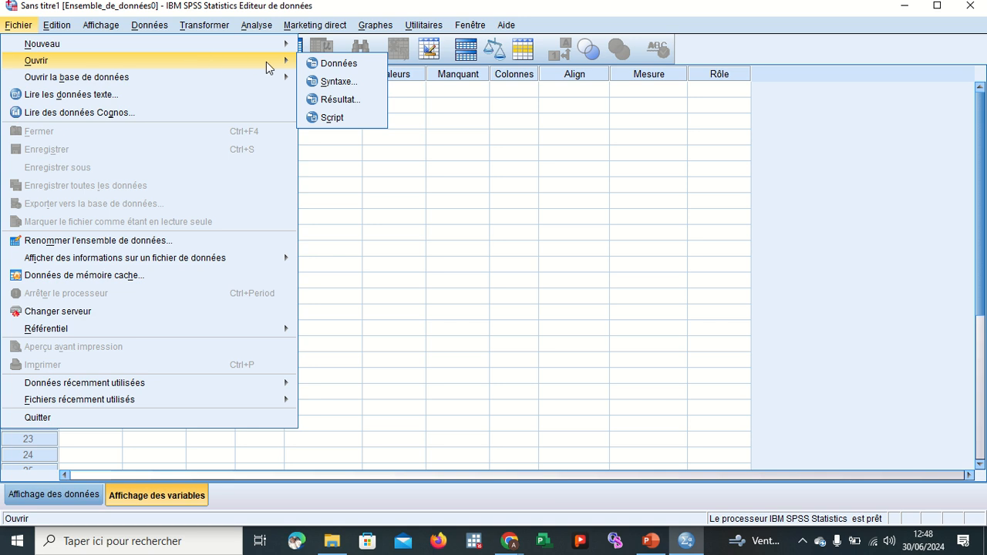
left_click(329, 65)
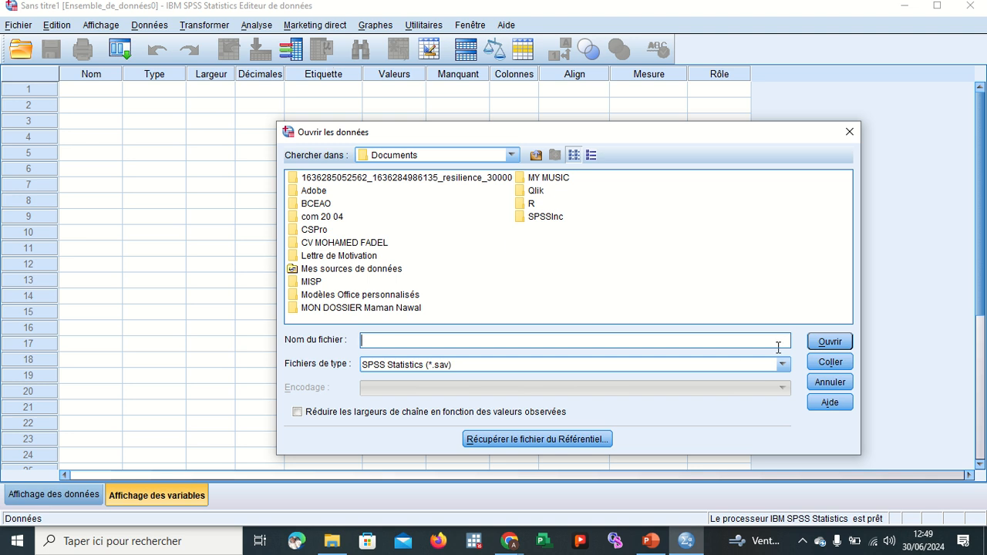
left_click(848, 133)
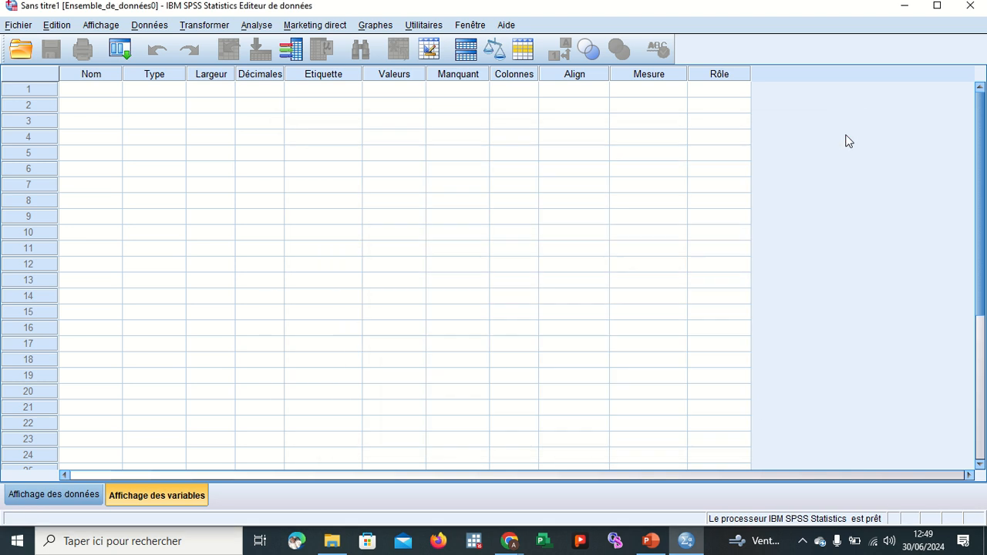
left_click(16, 25)
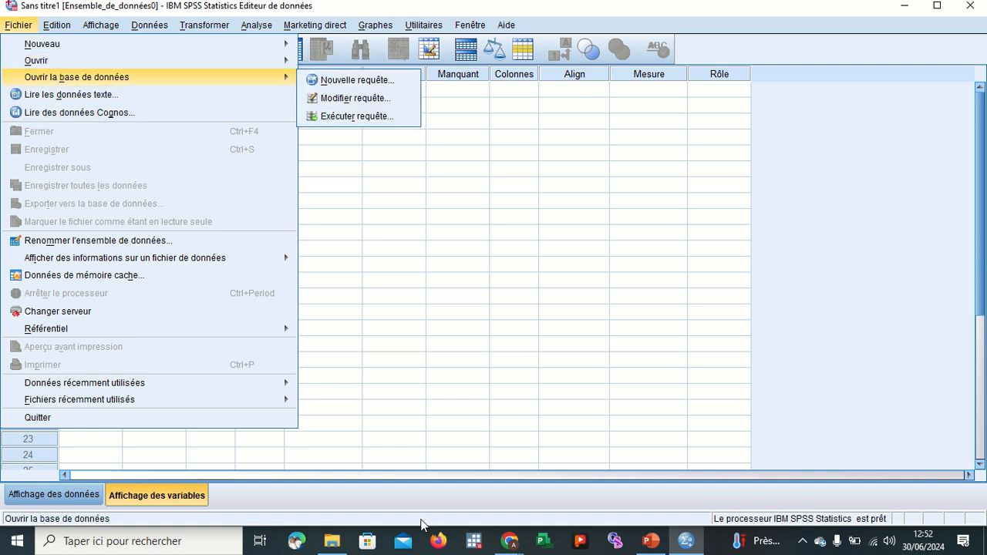
left_click(509, 540)
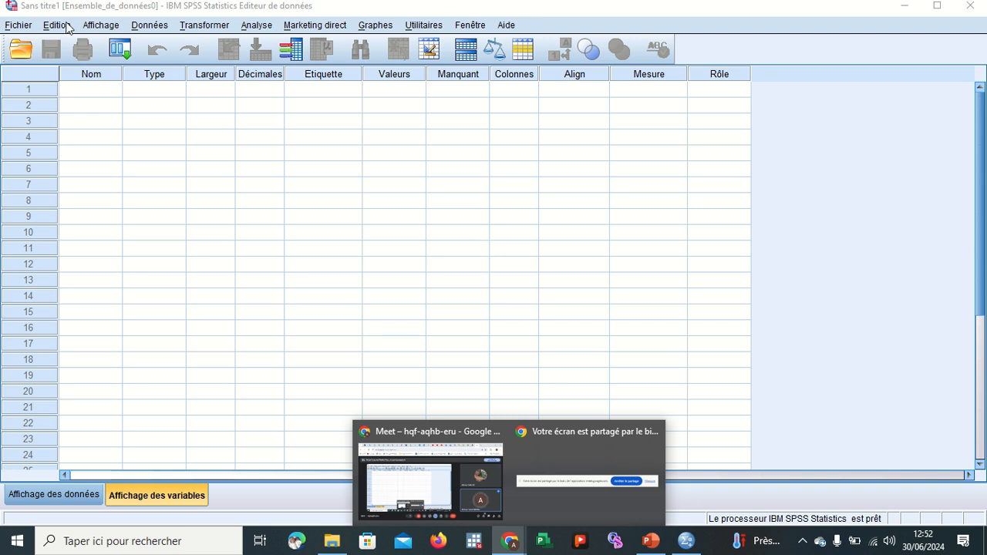
Open the Excel workbook BASE DE DONNEES TELCO.xlsx from the Documents folder as a data file.
left_click(23, 29)
mouse_move(41, 43)
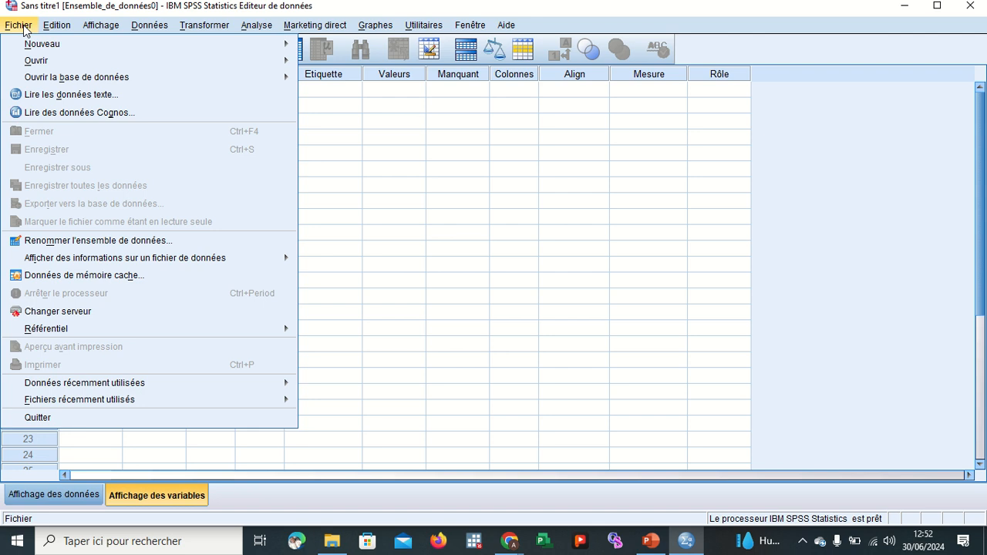
mouse_move(69, 68)
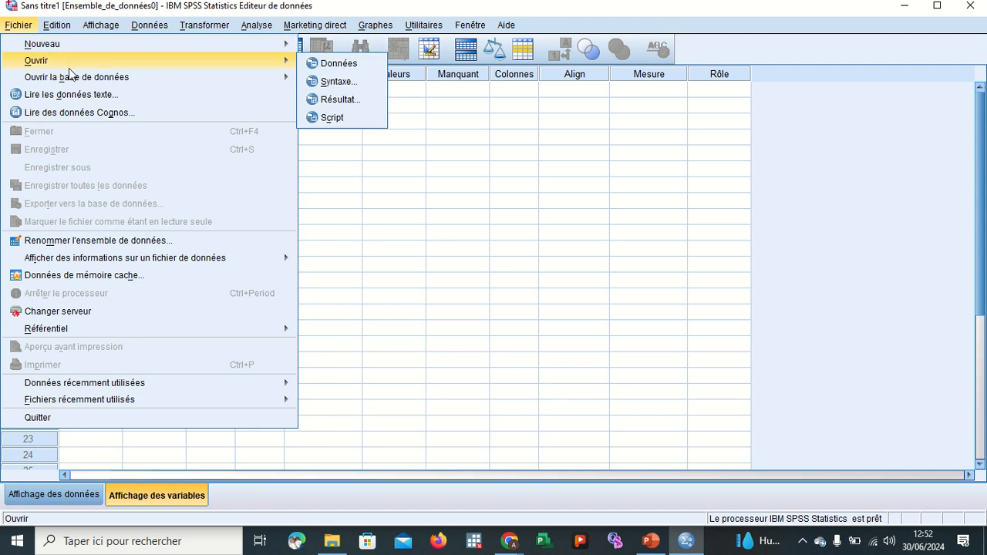
mouse_move(98, 82)
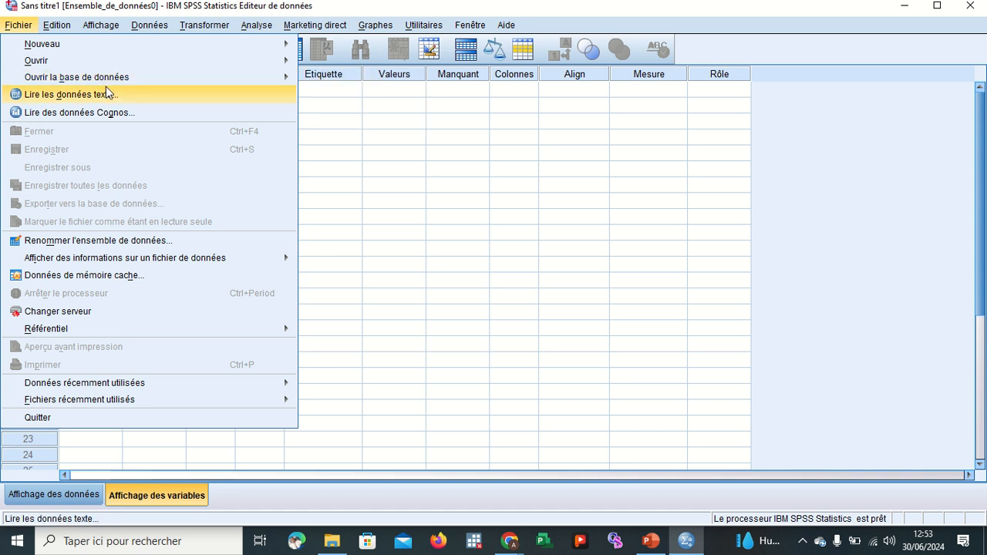
mouse_move(261, 63)
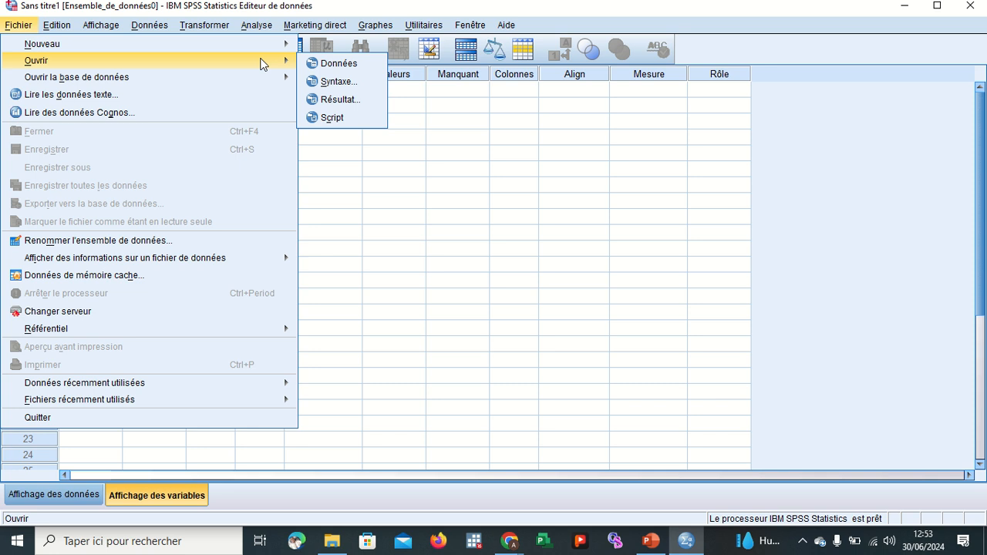
left_click(333, 65)
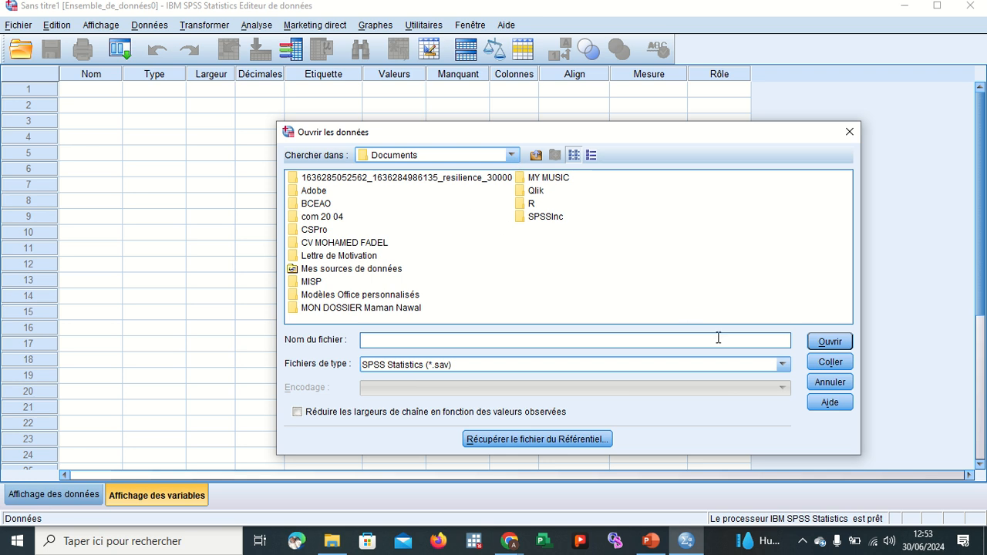
left_click(782, 364)
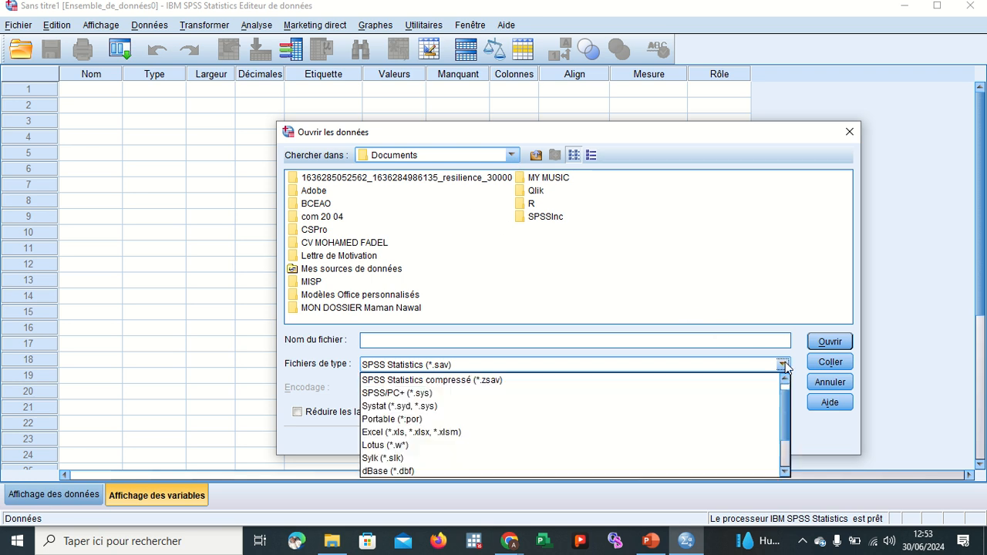
left_click(429, 433)
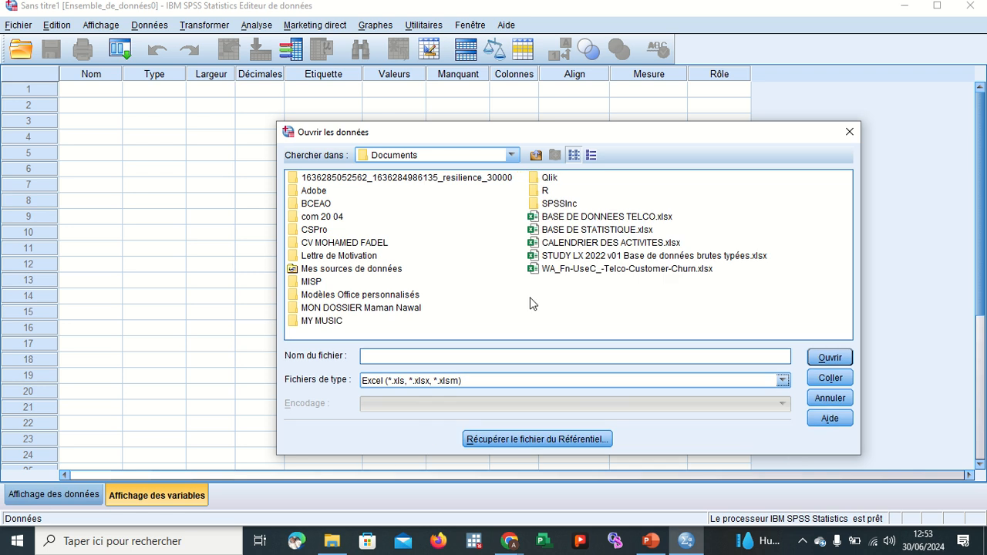
left_click(575, 217)
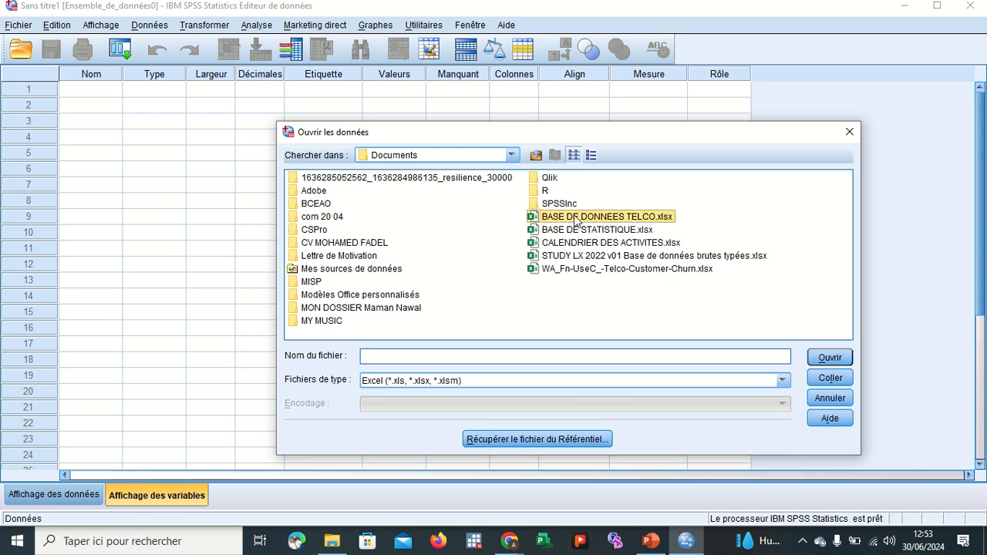
left_click(818, 357)
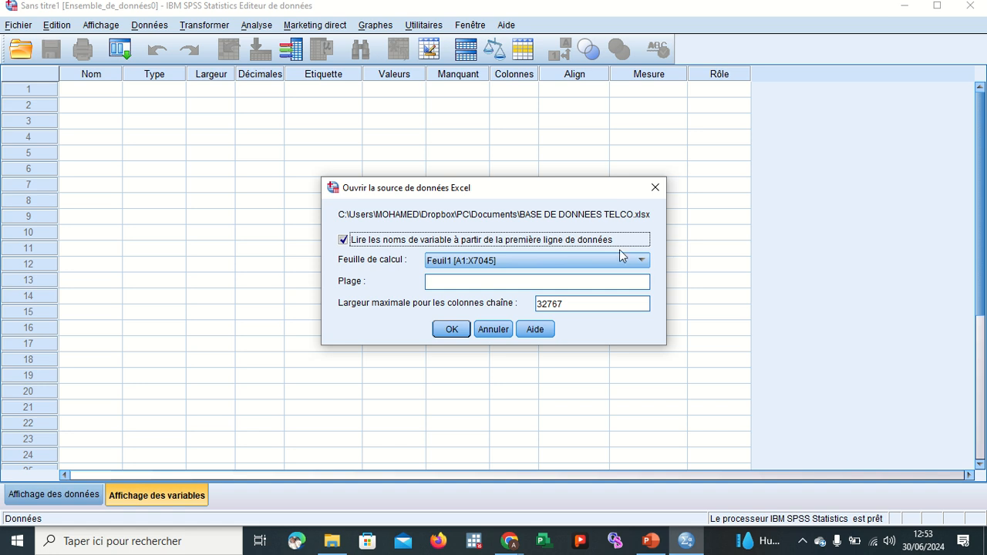
Import the Feuil1 sheet with variable names read from the first row, and bring the imported dataset's window forward.
left_click(640, 261)
left_click(641, 260)
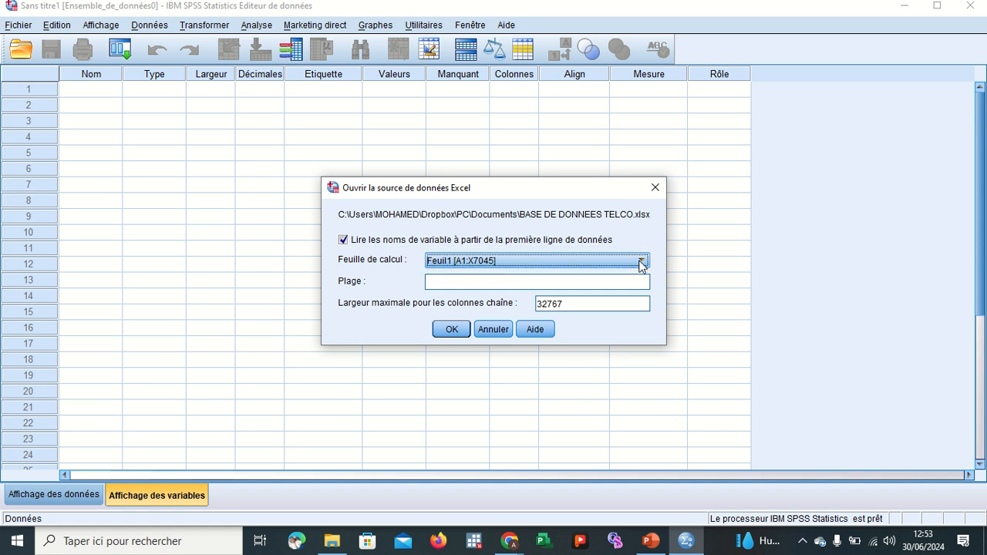
left_click(443, 330)
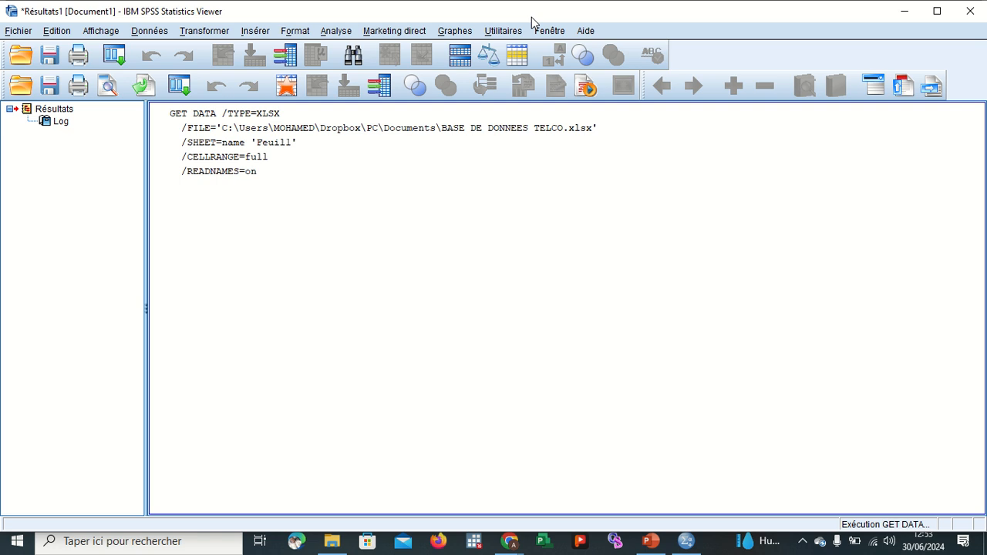
left_click(549, 31)
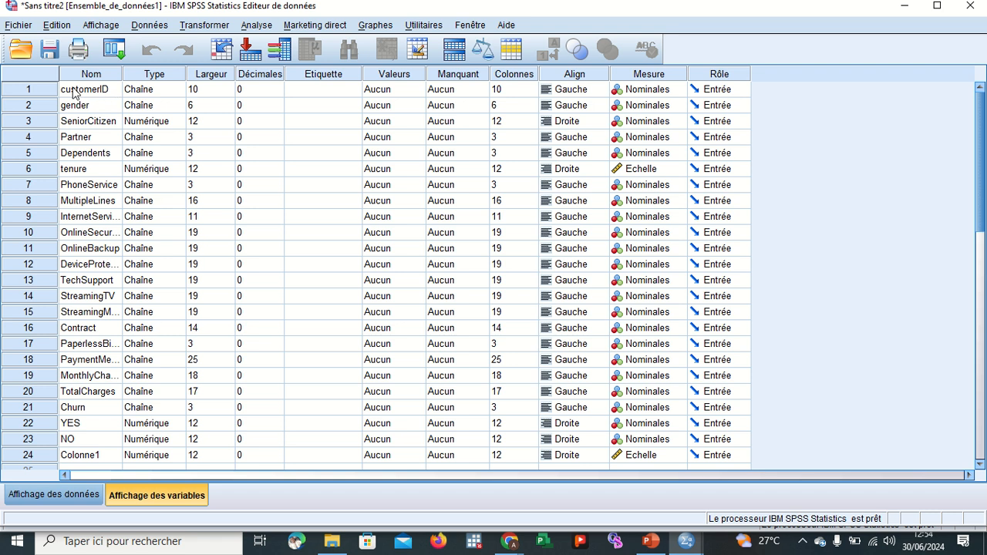
Examine the gender column in the data view and the Valeurs settings of all variables in the variable view.
left_click(80, 499)
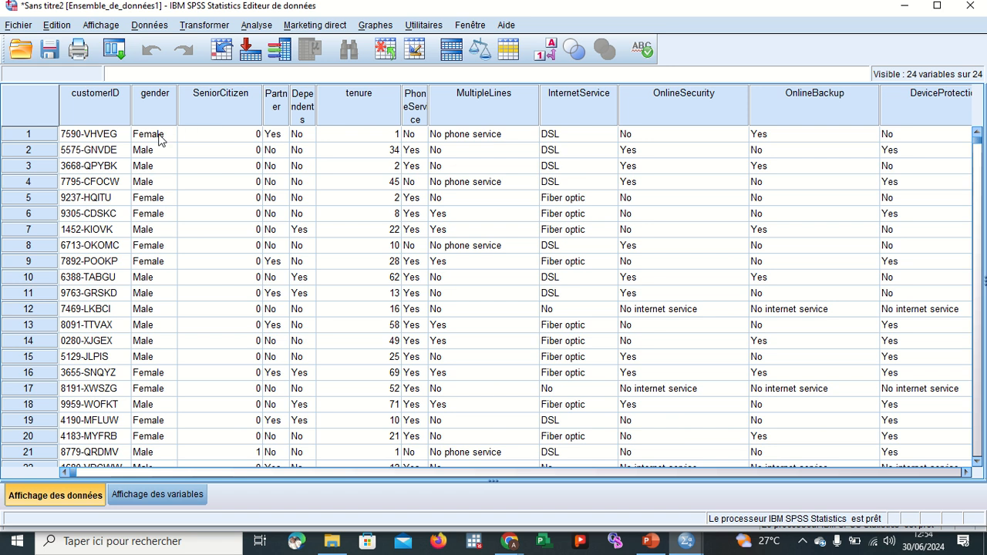
left_click(157, 95)
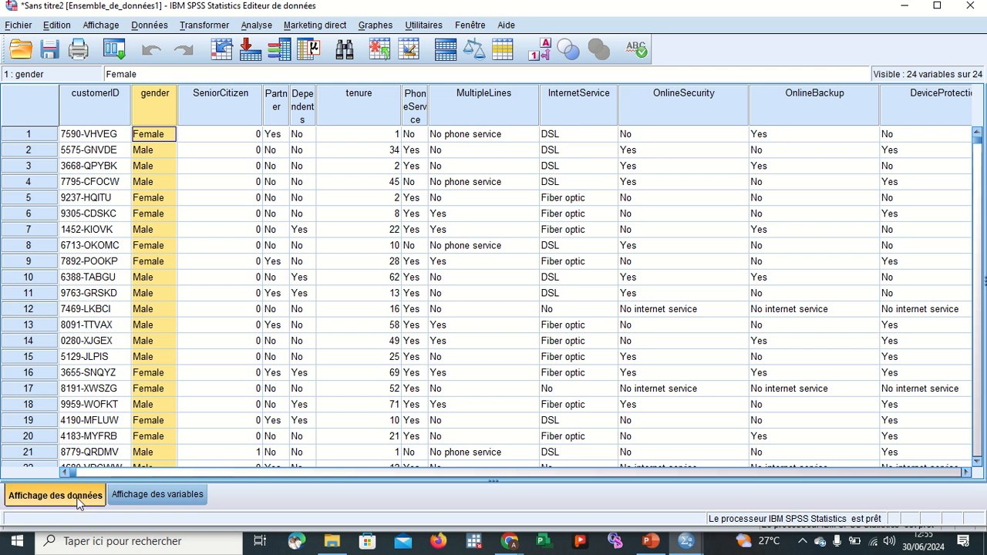
left_click(118, 494)
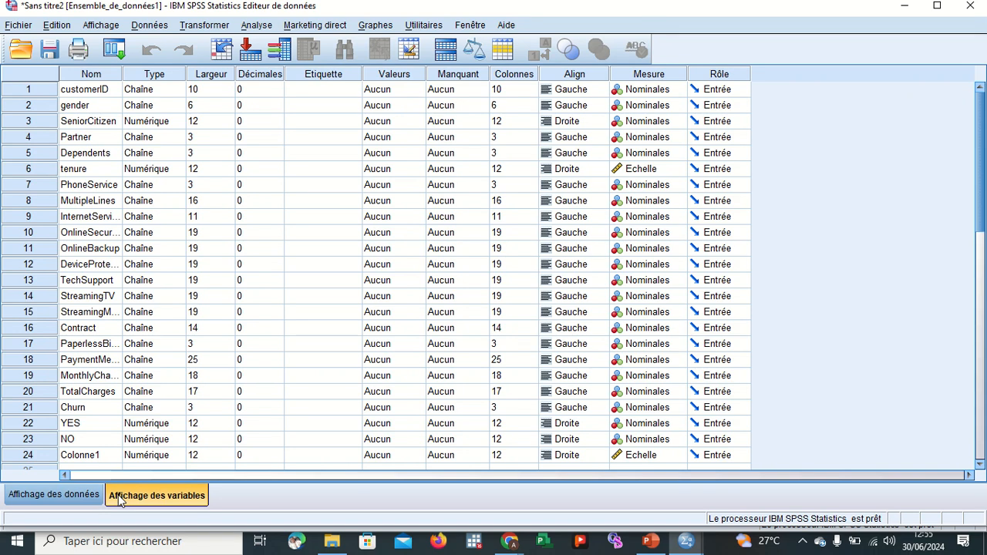
left_click(29, 107)
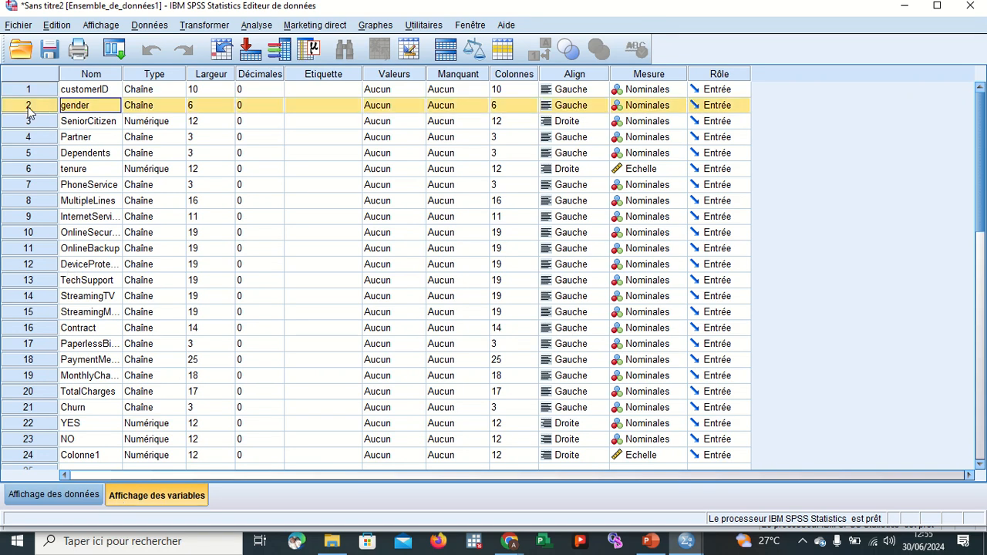
left_click(400, 75)
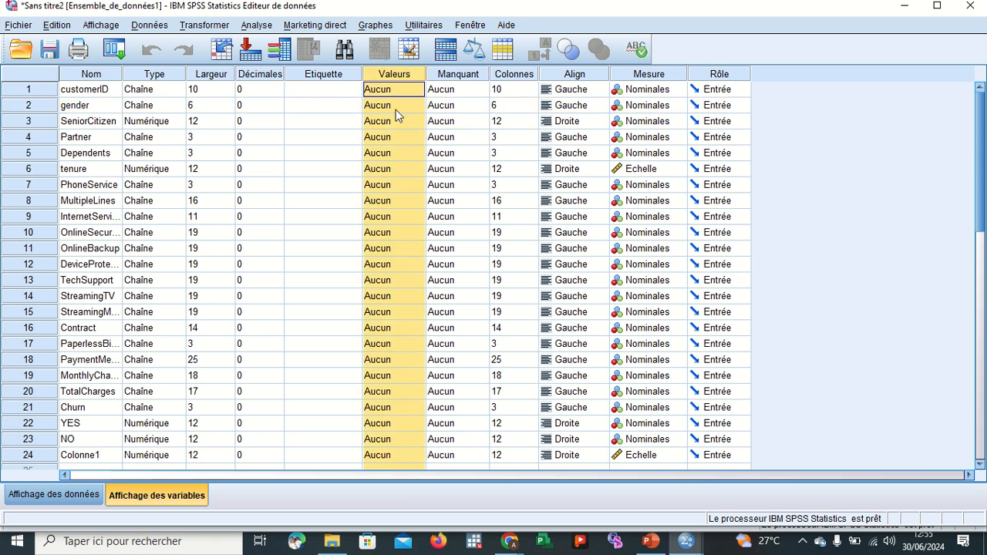
scroll(415, 279, "down", 4)
scroll(417, 255, "up", 4)
scroll(417, 254, "down", 3)
scroll(417, 254, "up", 3)
left_click(28, 91)
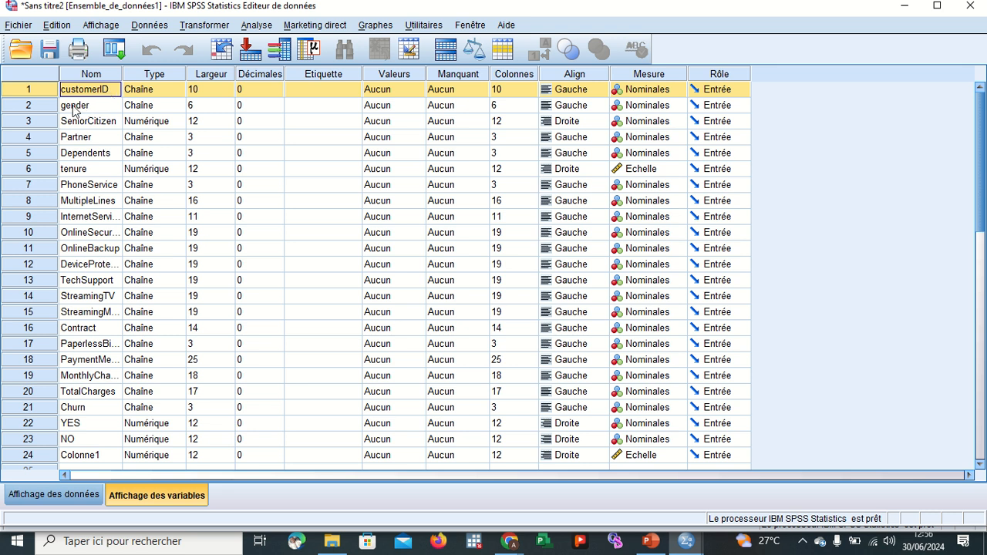
Open the value labels of the gender variable and enter Female as the value.
left_click(36, 108)
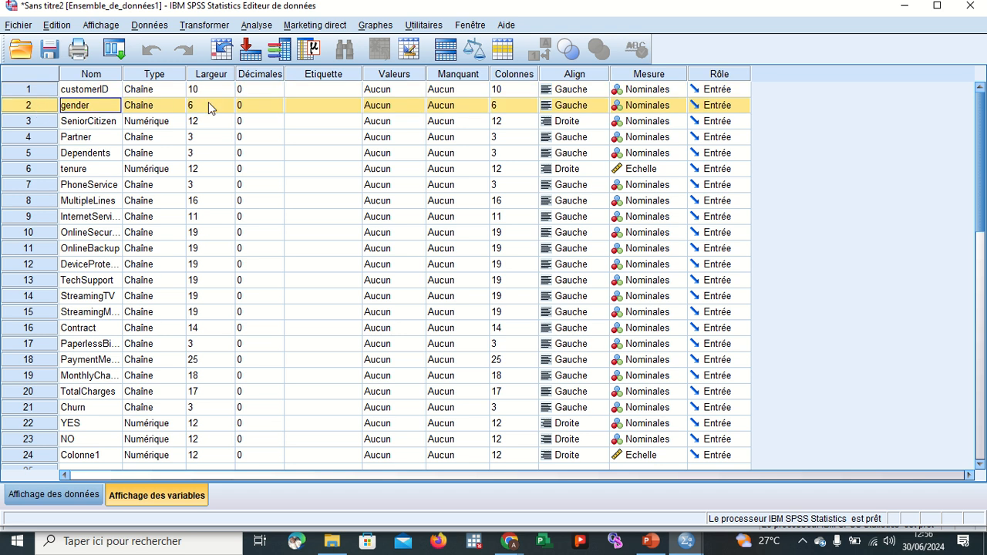
left_click(399, 107)
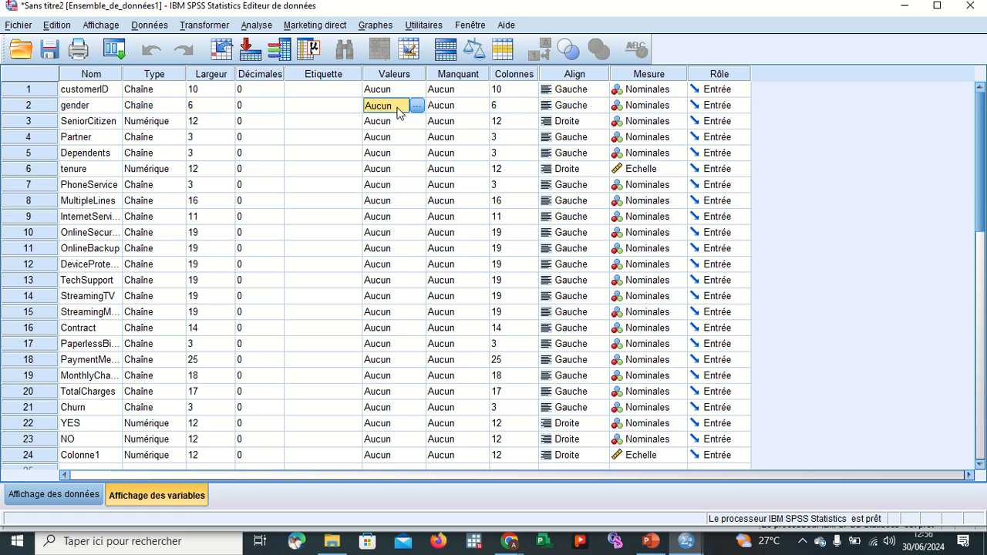
left_click(417, 107)
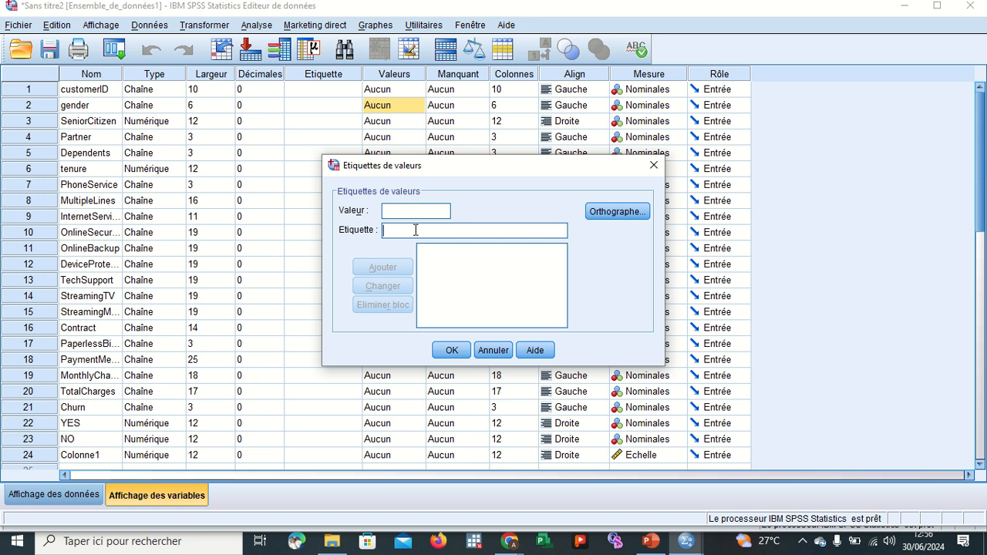
left_click(414, 230)
type("GG")
left_click(407, 215)
type("DD")
key("BackSpace")
key("BackSpace")
type("F")
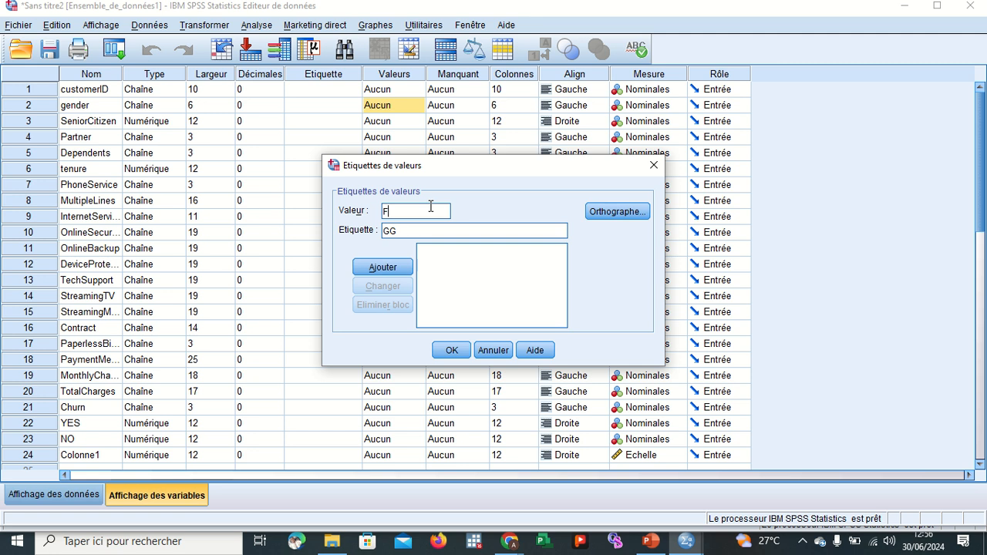
type("emale")
Give the value Female the label 2 and add the pair to gender's label list.
left_click(414, 224)
key("BackSpace")
key("BackSpace")
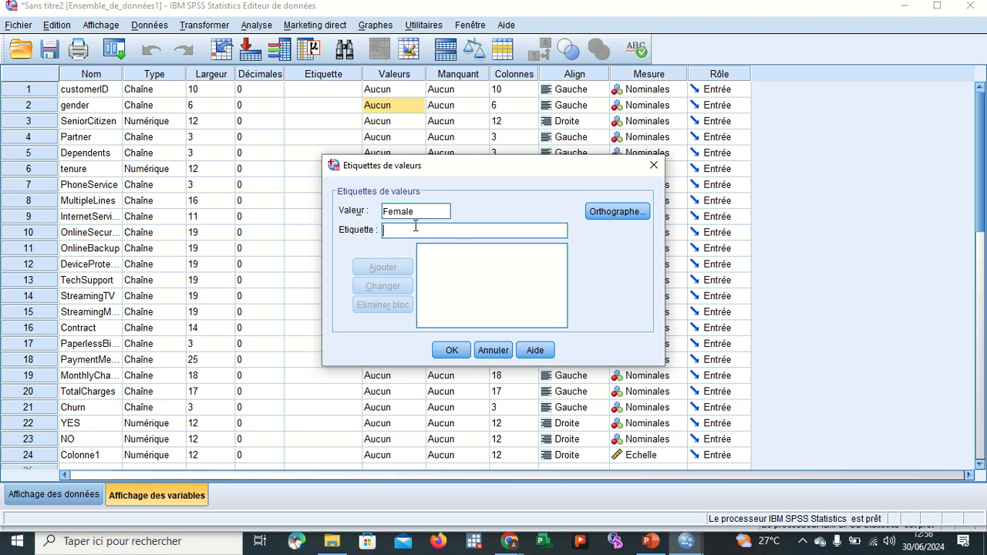
type("2")
key("BackSpace")
type("2")
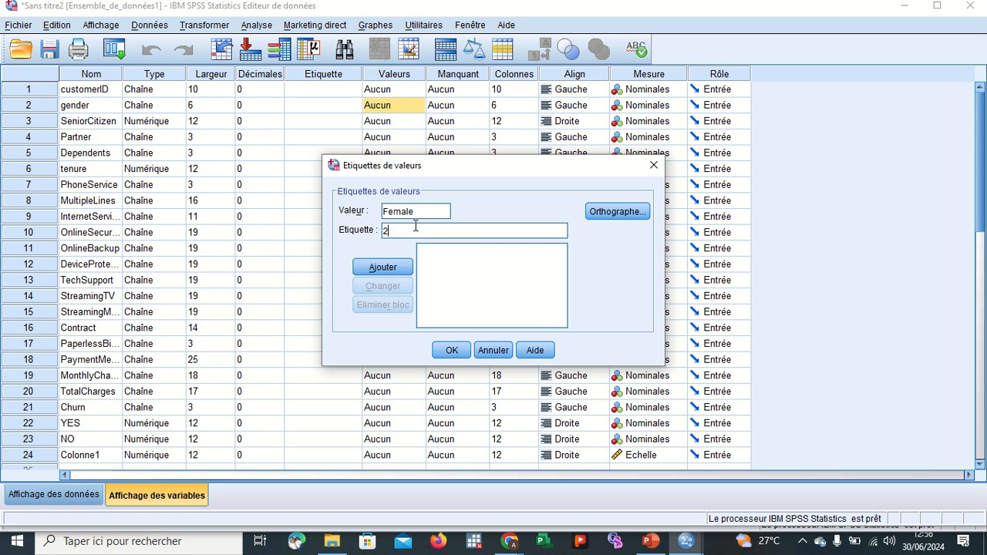
left_click(404, 265)
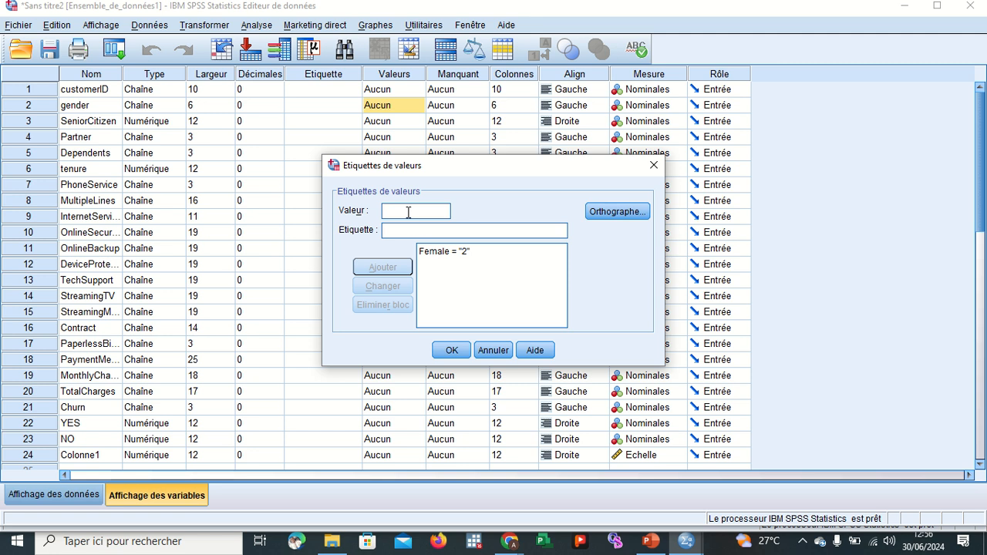
Add the label 1 for the value Male and apply the gender value labels.
type("M")
type("ale")
type("&")
key("BackSpace")
type("1")
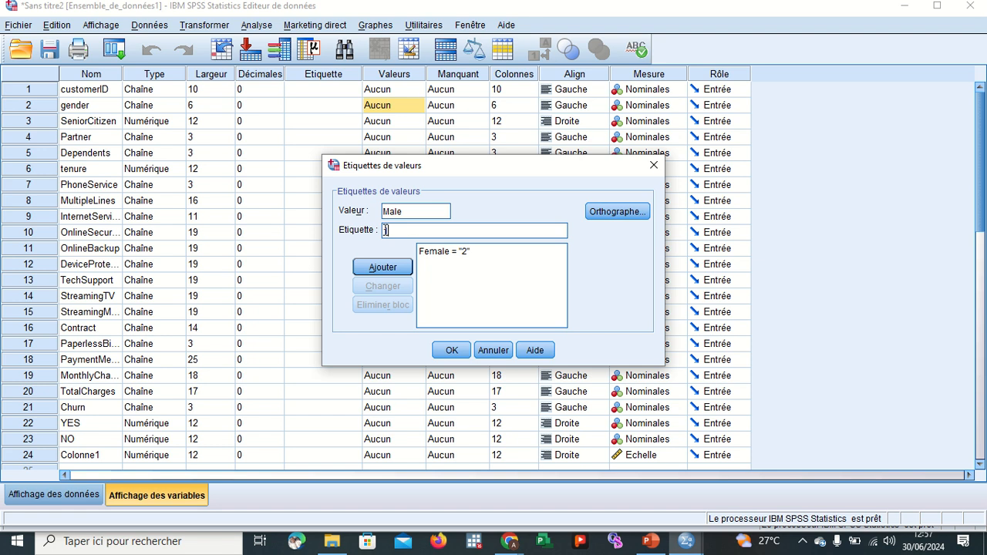
left_click(390, 269)
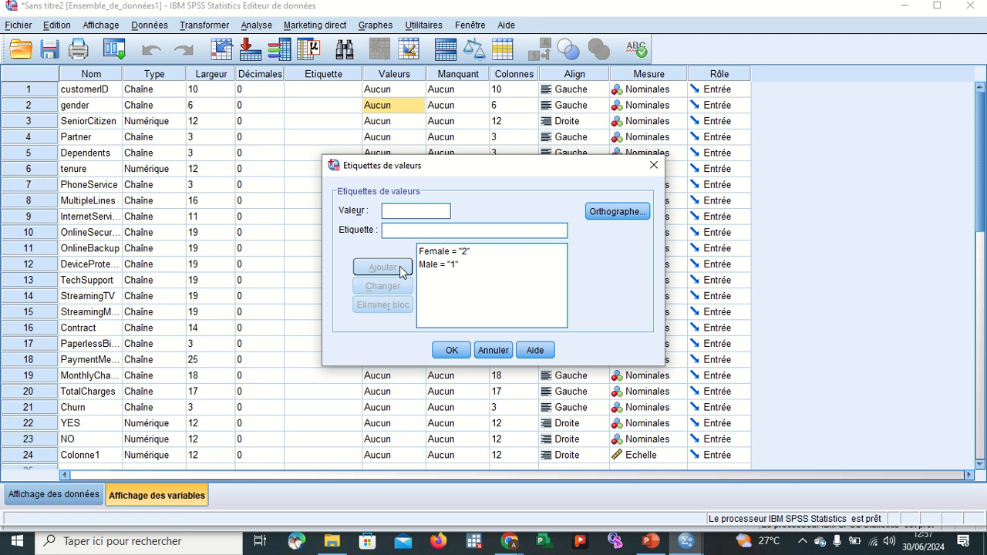
left_click(451, 350)
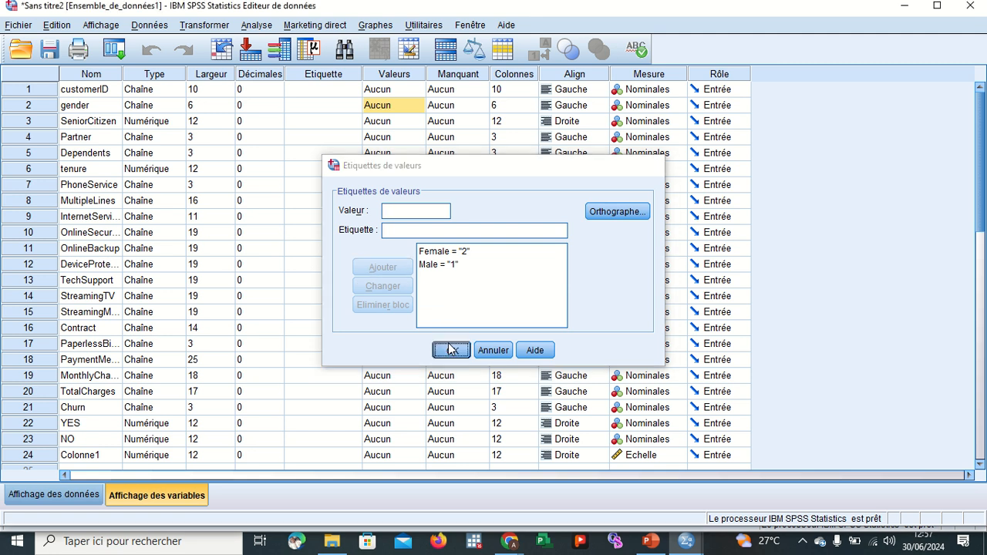
Check the gender column in the data view and return to the variable view.
left_click(100, 493)
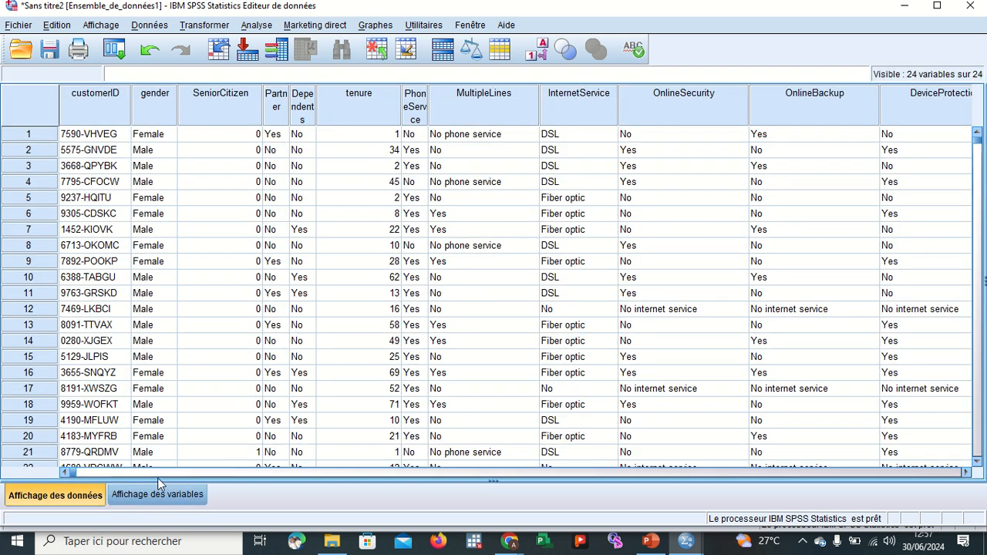
left_click(174, 495)
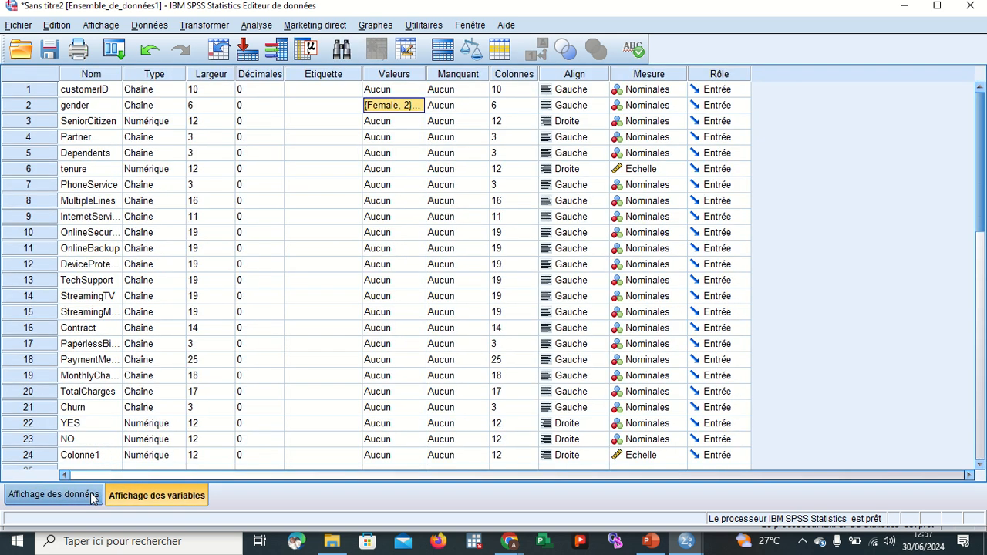
left_click(46, 495)
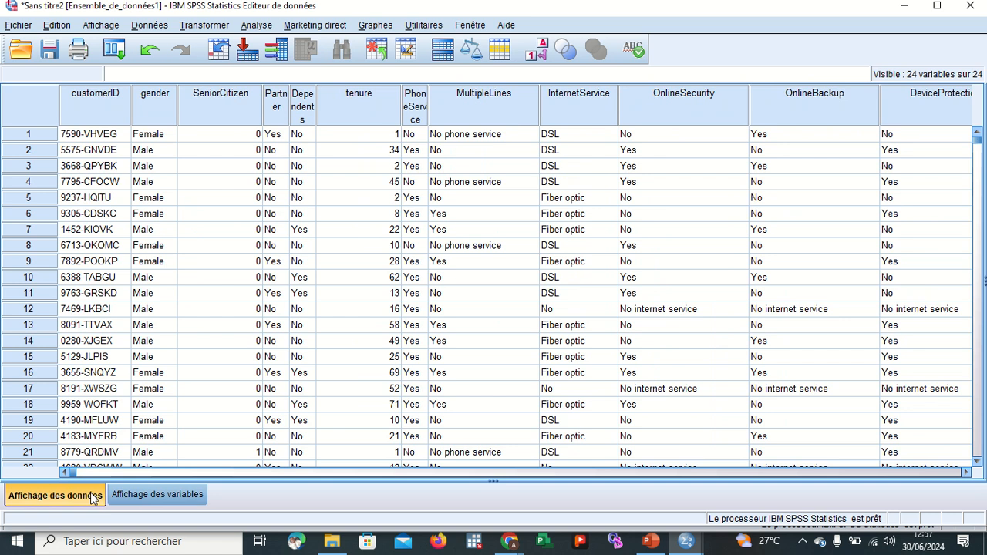
left_click(160, 102)
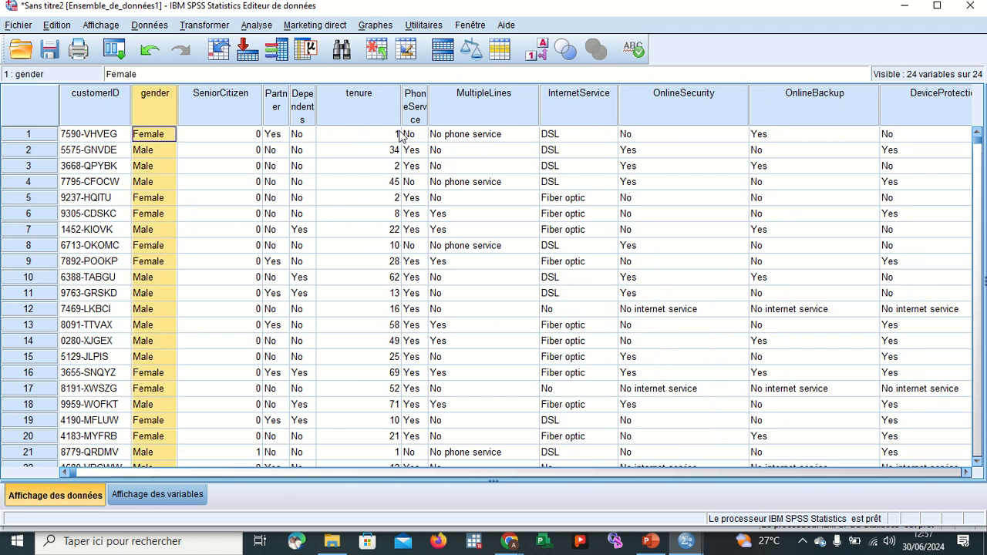
left_click(152, 493)
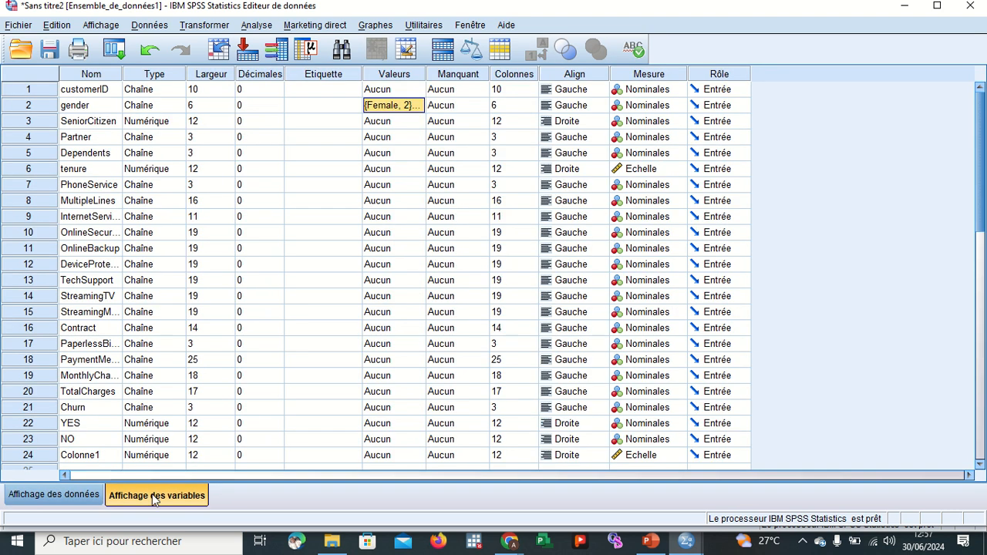
Review the defined value labels of the gender variable and close them.
left_click(410, 109)
left_click(416, 107)
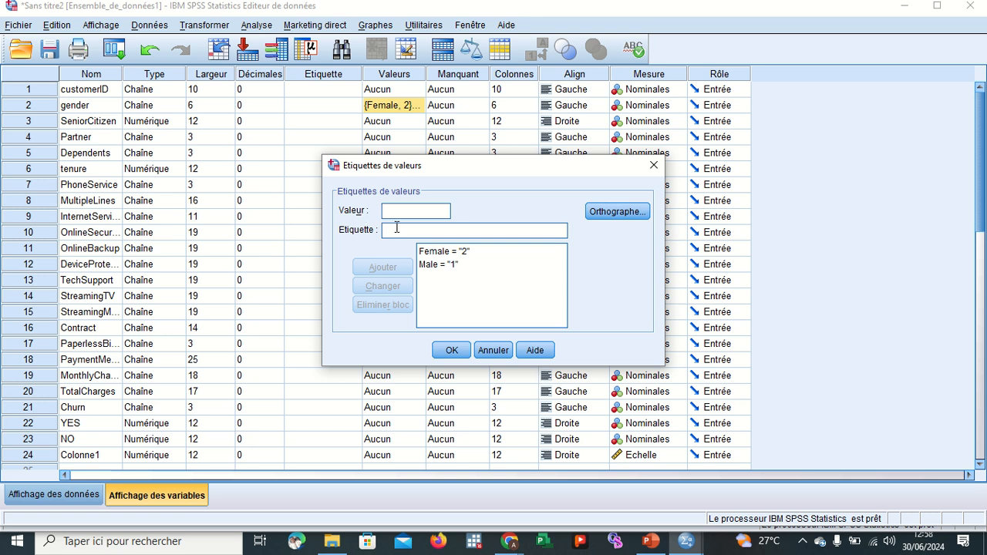
left_click(399, 230)
left_click(395, 212)
left_click(454, 351)
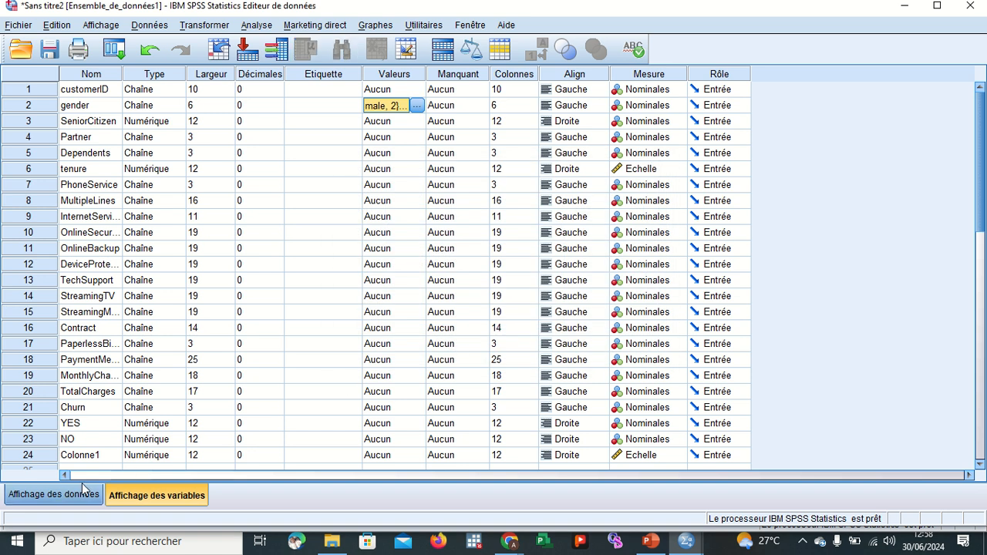
Examine the data view's columns and rows, focusing on the values of the SeniorCitizen column.
left_click(82, 491)
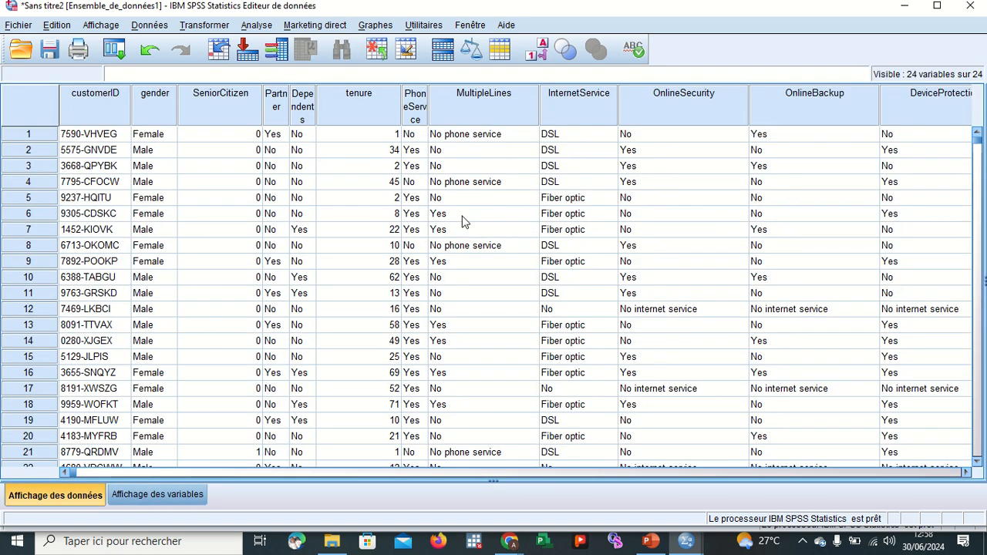
key("Right")
key("Right")
key("Right")
key("Right")
key("Right")
key("Right")
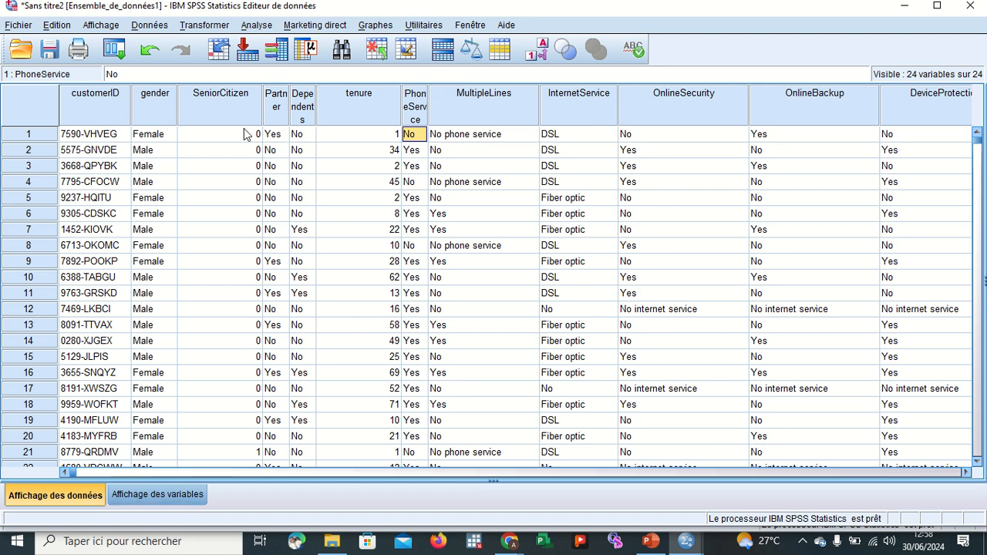
scroll(245, 250, "down", 10)
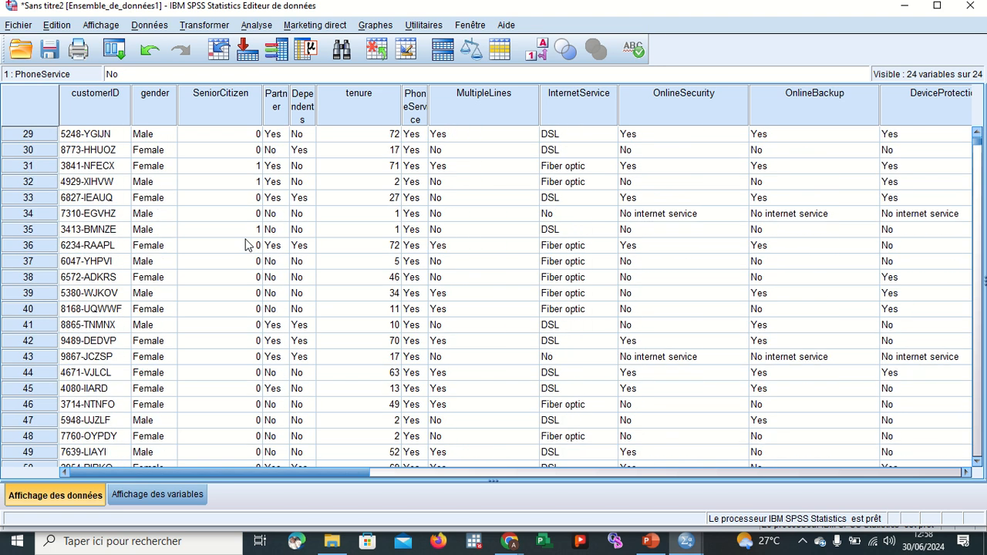
scroll(245, 247, "up", 10)
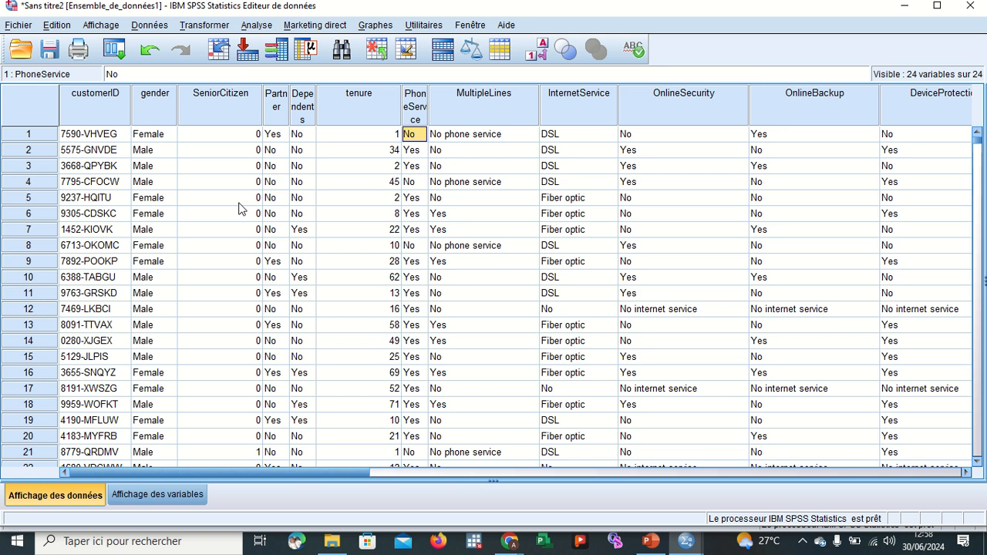
left_click(224, 105)
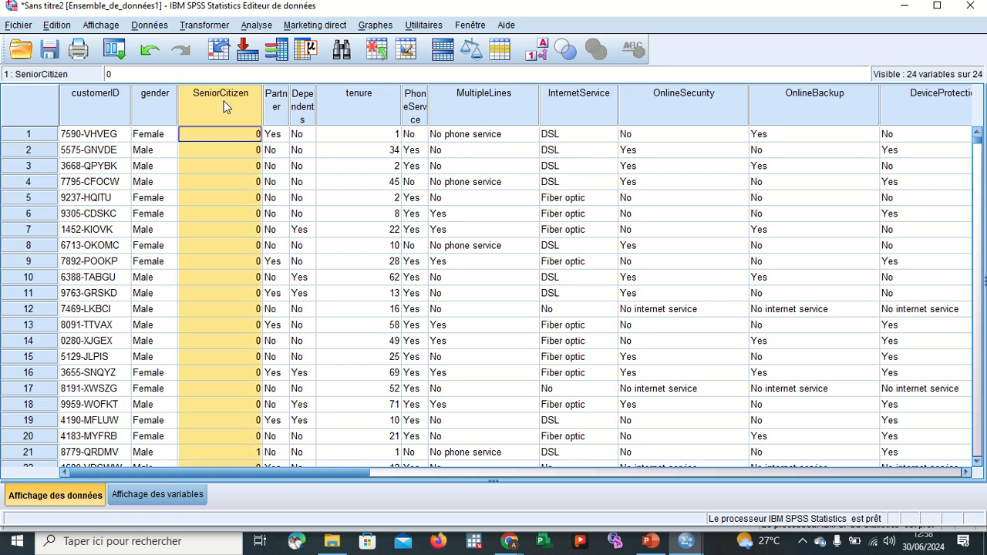
In the SeniorCitizen variable's value labels, add the label NON for the value 0.
left_click(161, 496)
left_click(31, 122)
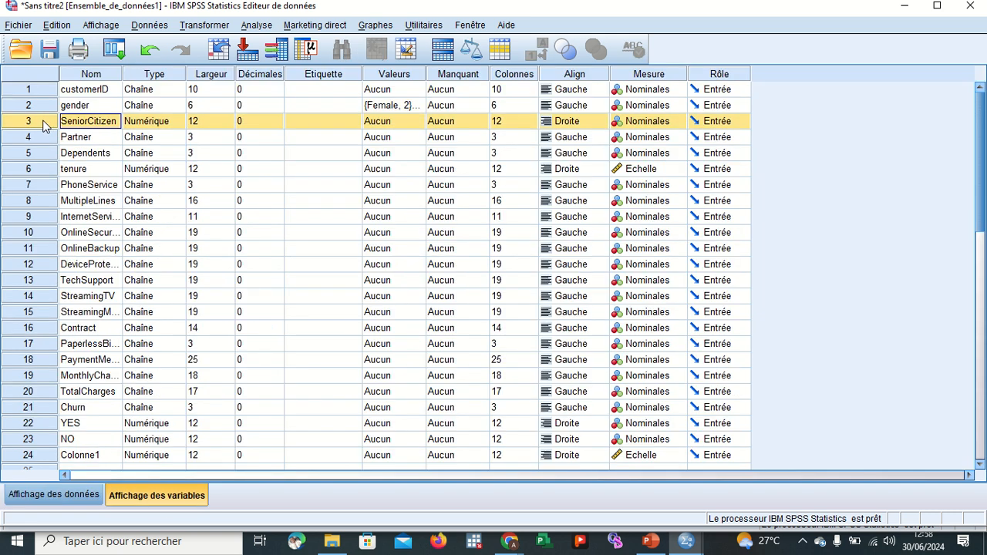
left_click(413, 123)
left_click(417, 121)
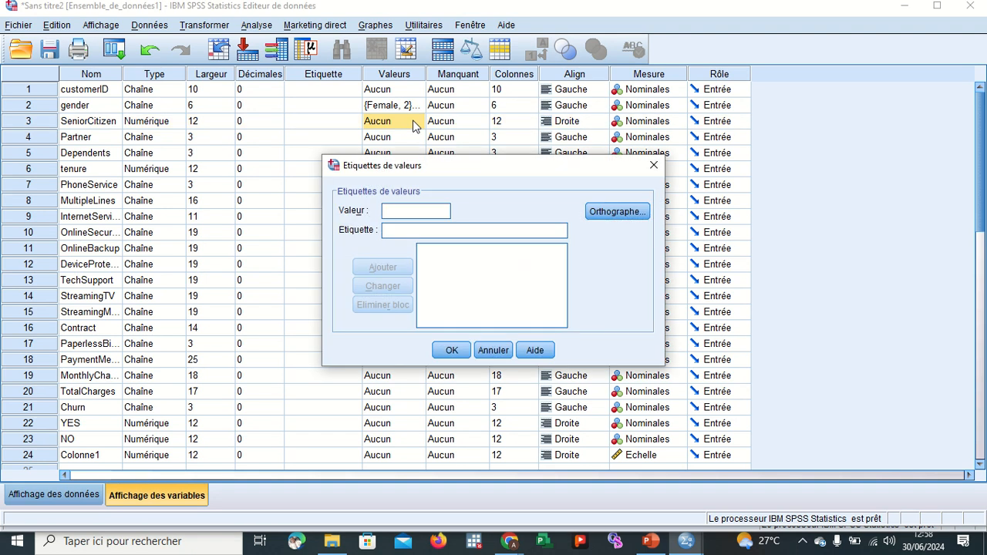
type("0")
left_click(415, 225)
type("NON")
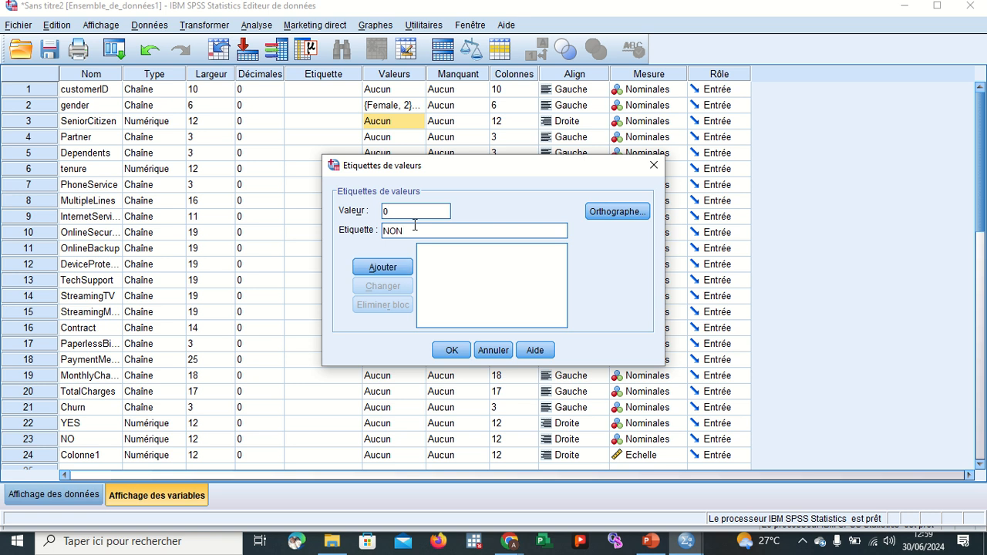
left_click(400, 267)
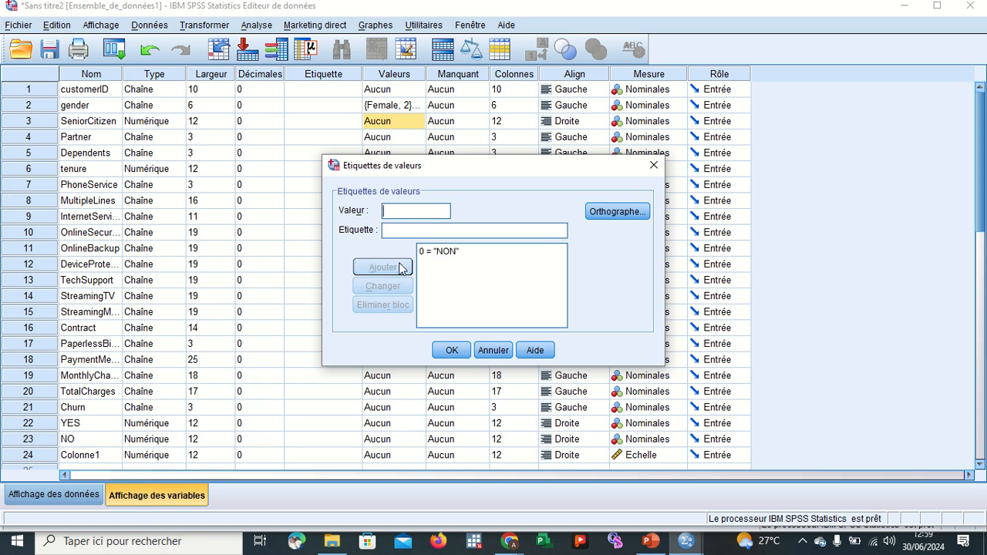
Add the label OUI for the value 1 and apply the SeniorCitizen value labels.
type("1")
key("Tab")
type("OUI")
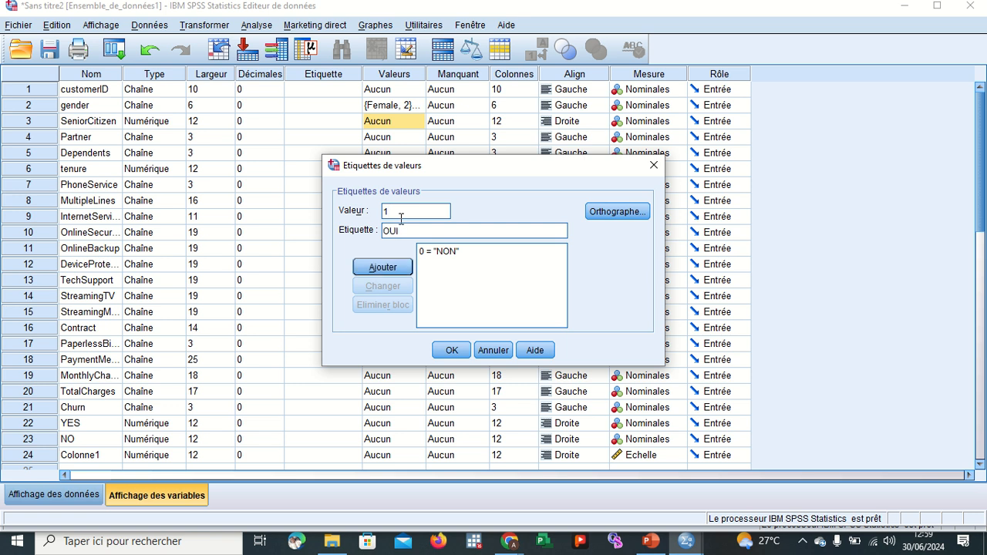
left_click(399, 265)
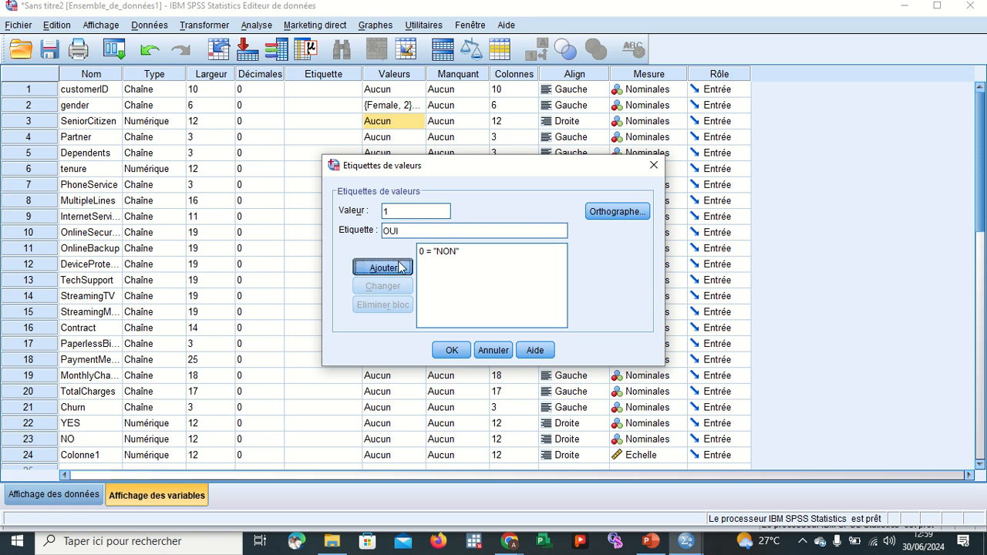
left_click(450, 351)
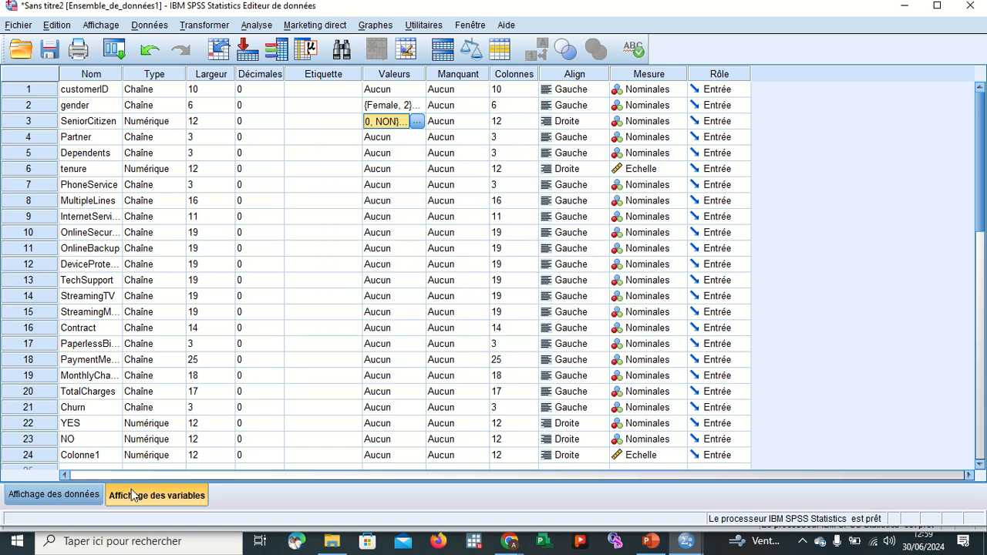
Inspect the SeniorCitizen column in the data view and return to the variable view.
left_click(69, 495)
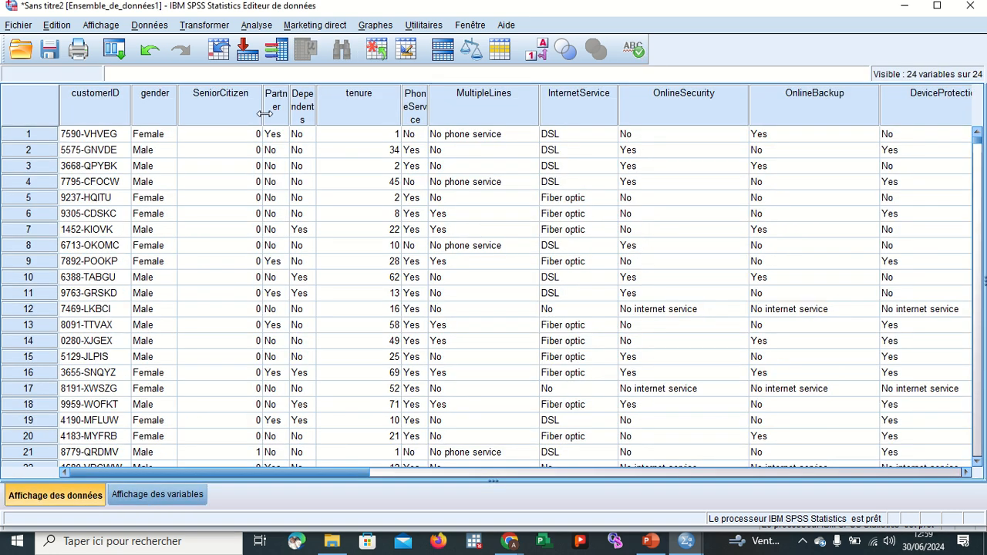
key("Right")
key("Right")
key("Right")
key("Right")
key("Right")
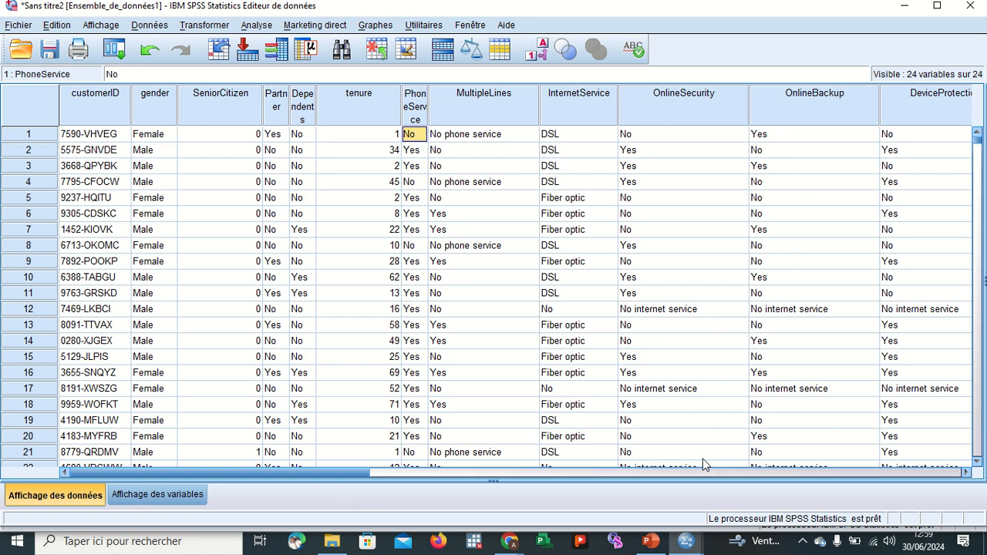
left_click_drag(360, 472, 216, 494)
left_click(239, 111)
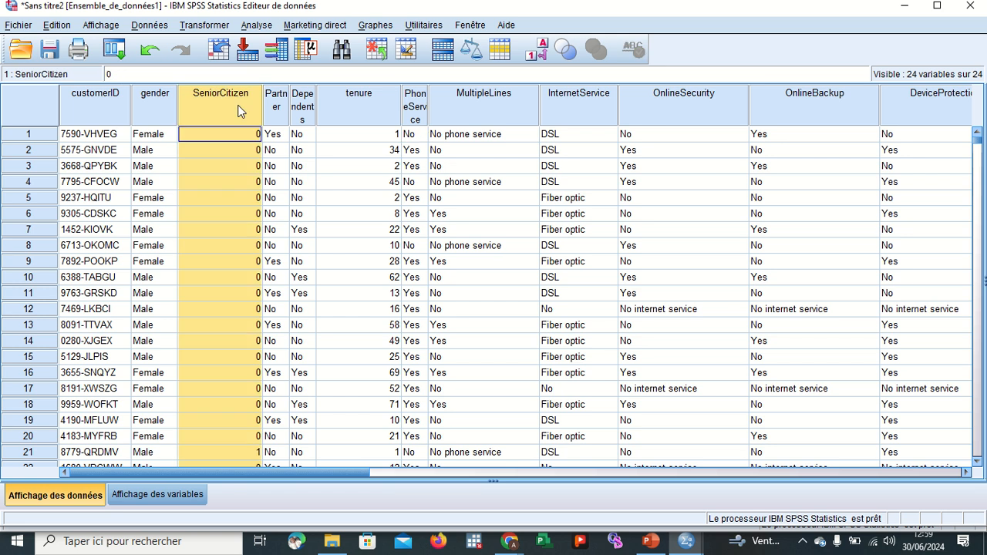
left_click(158, 498)
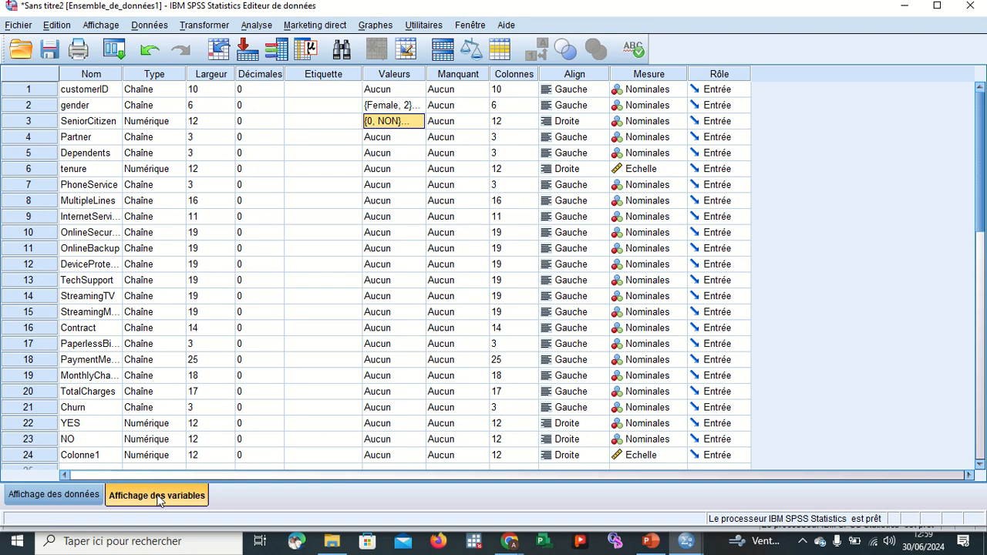
left_click(378, 25)
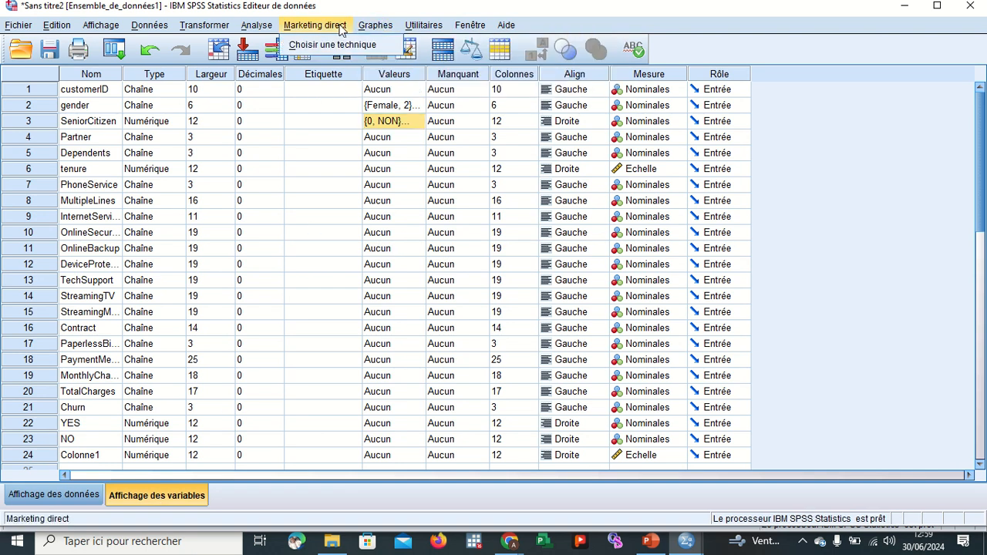
left_click(266, 27)
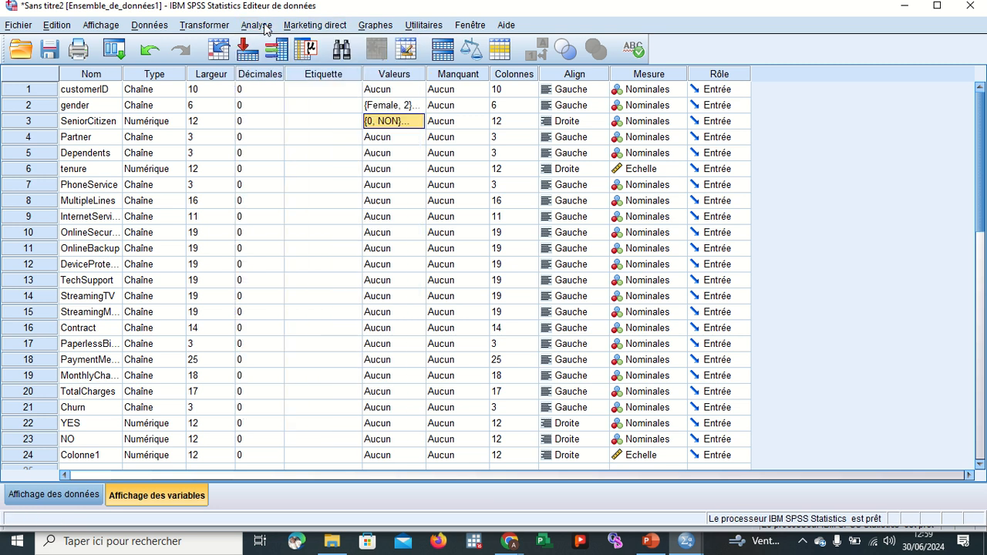
left_click(266, 28)
mouse_move(307, 61)
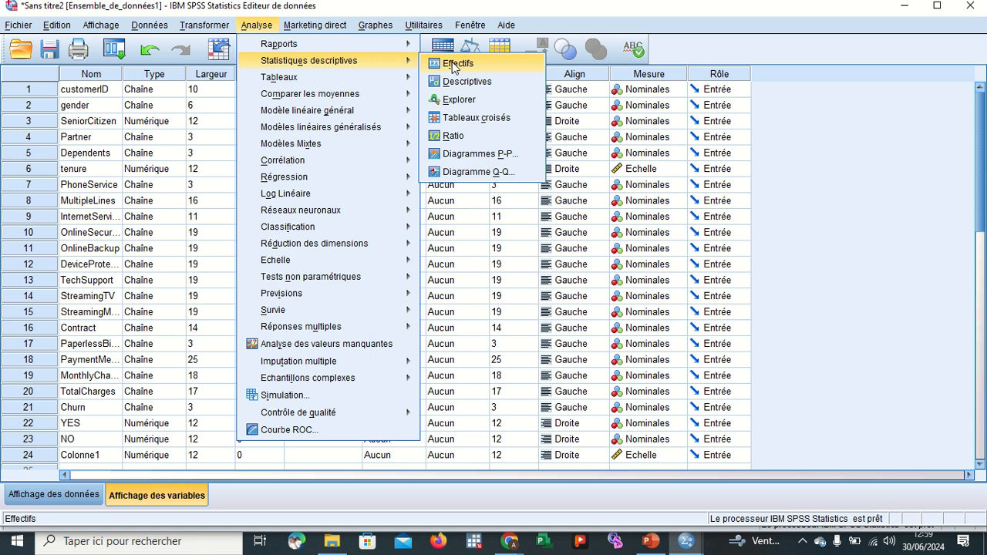
left_click(468, 82)
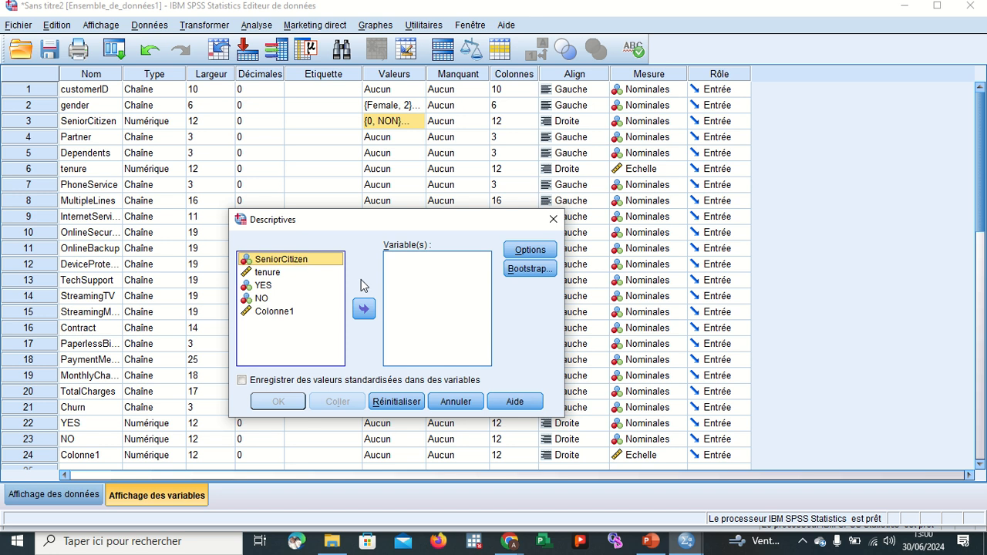
left_click(472, 402)
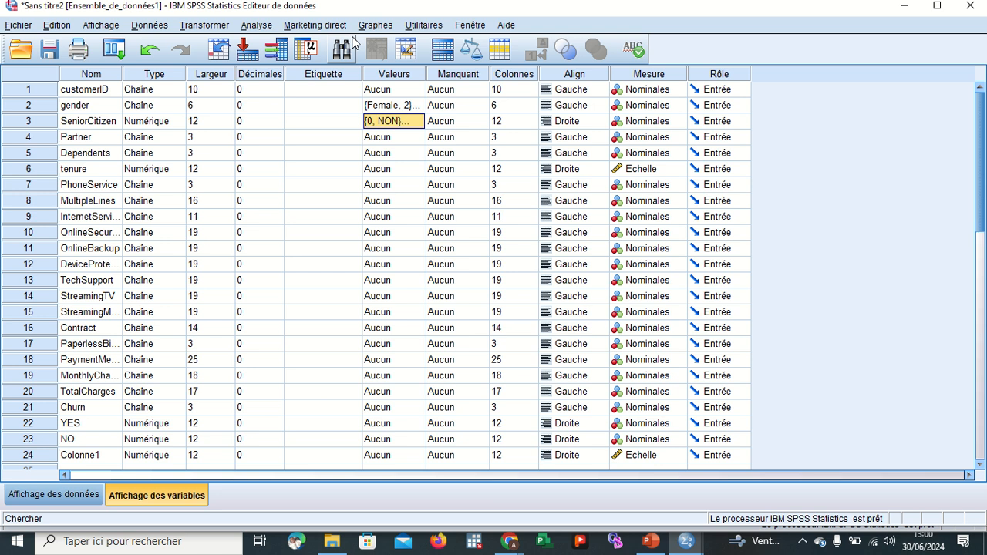
Start a frequency analysis (Effectifs) and add gender and SeniorCitizen as its variables.
left_click(271, 26)
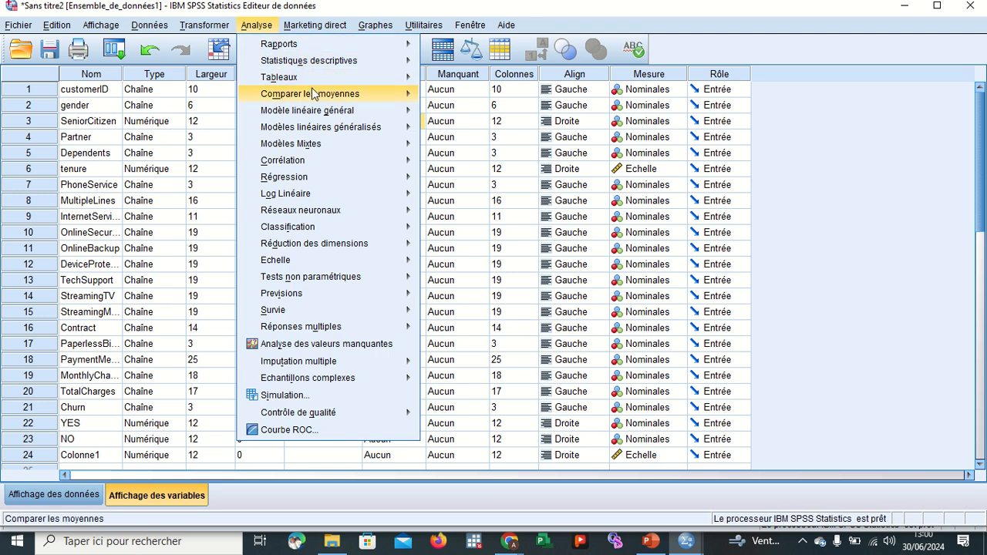
mouse_move(322, 65)
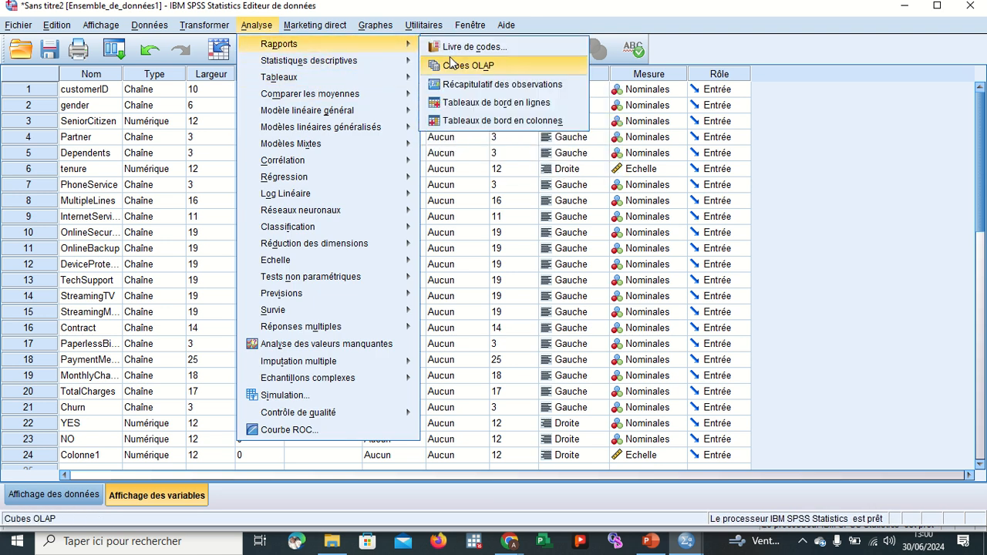
left_click(445, 63)
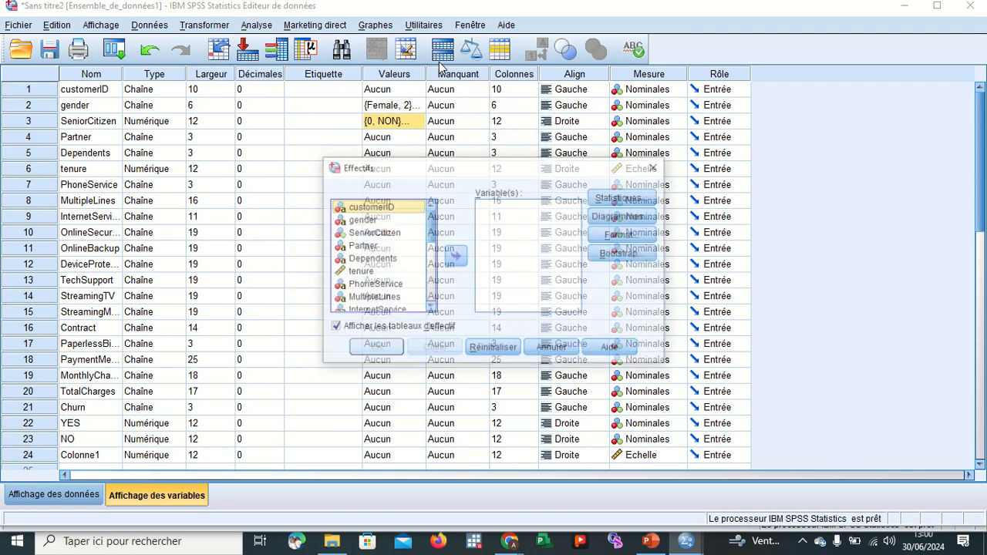
left_click(370, 219)
left_click(456, 255)
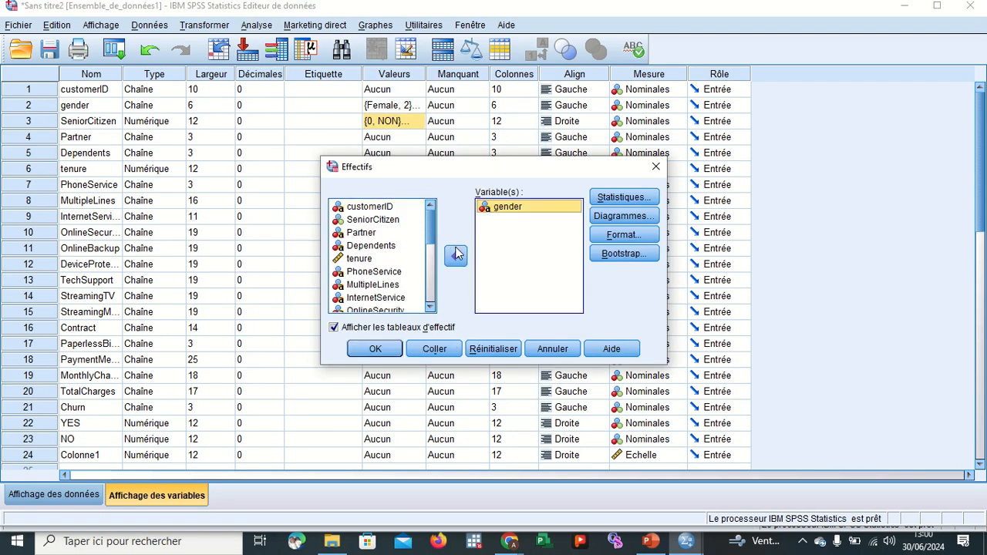
left_click(377, 246)
left_click(376, 221)
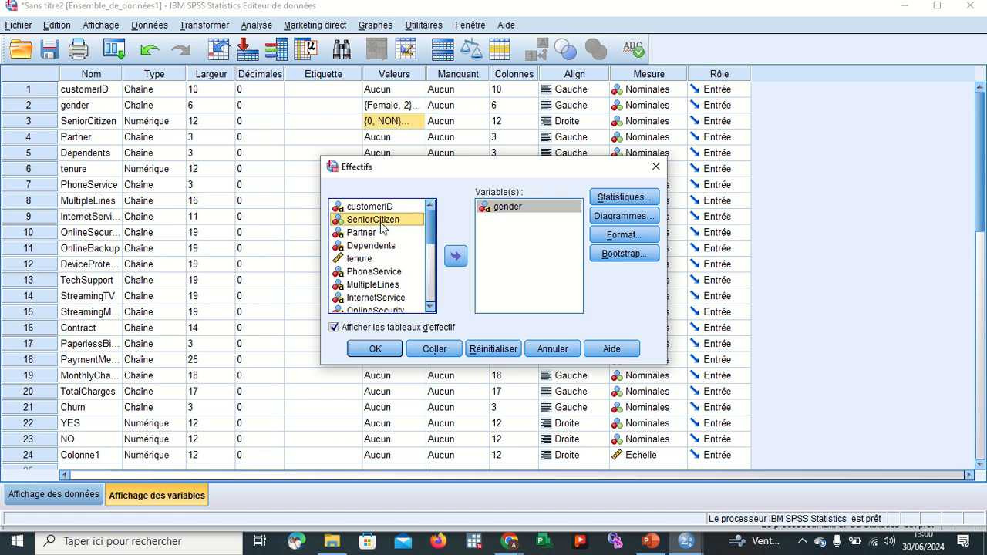
left_click(456, 257)
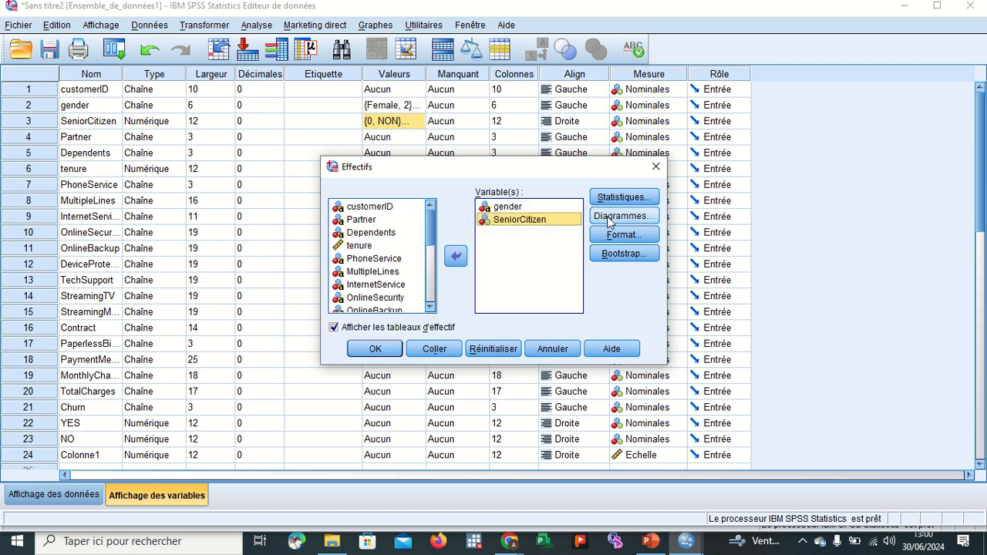
Set the frequency analysis to draw histograms without extra statistics, and run it.
left_click(623, 197)
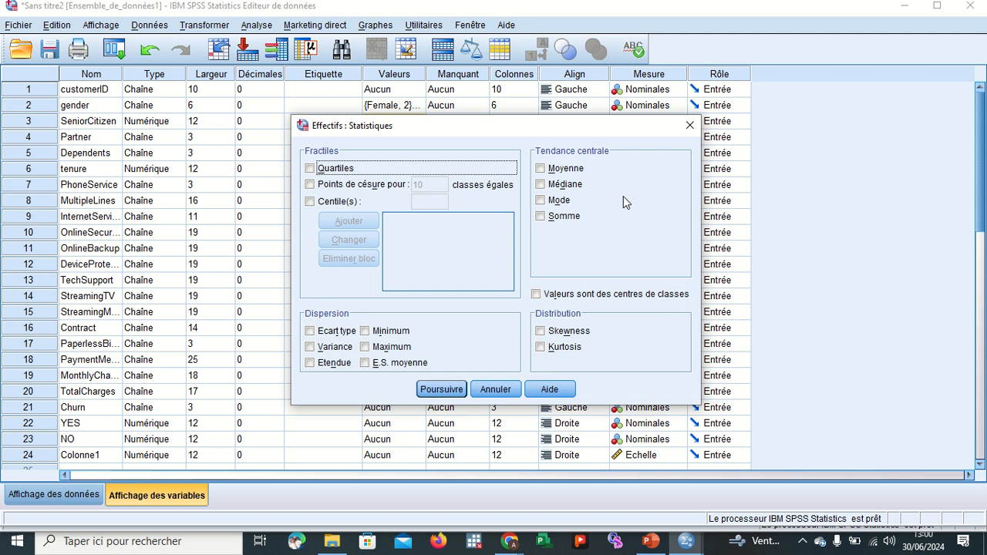
left_click(464, 390)
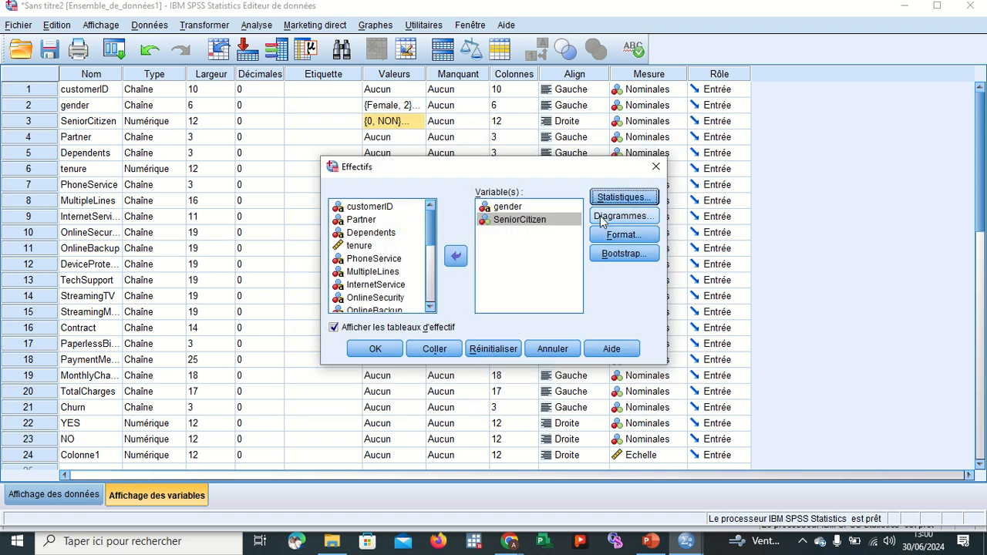
left_click(602, 221)
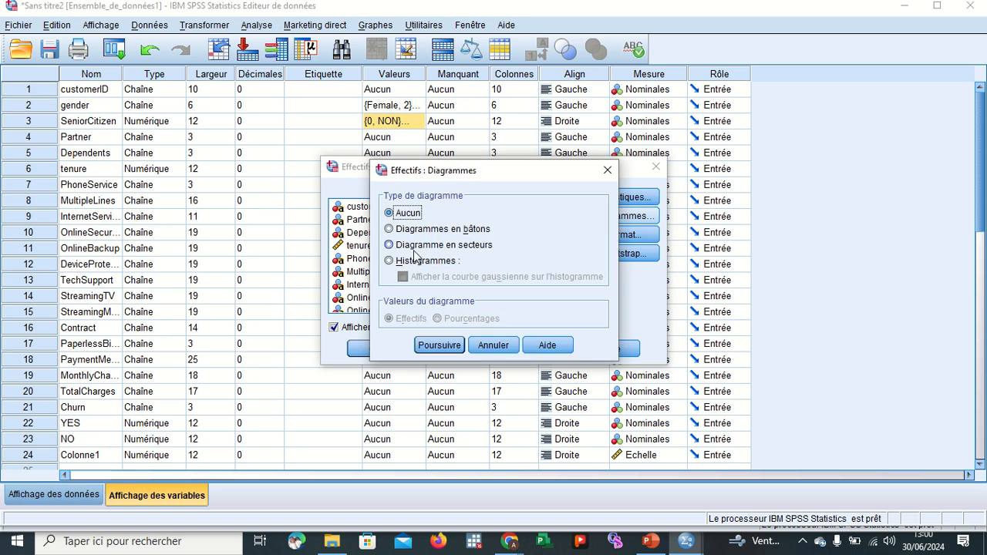
left_click(389, 261)
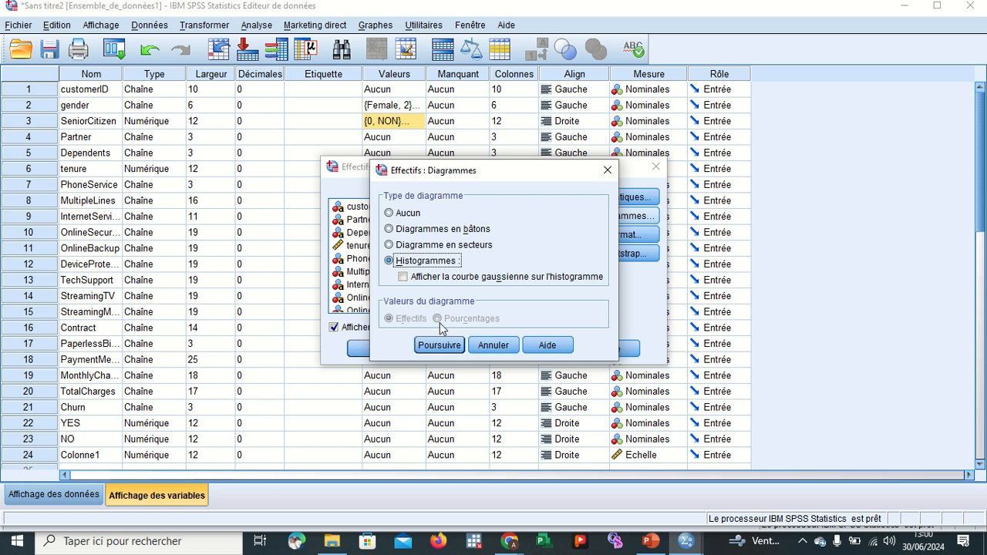
left_click(439, 346)
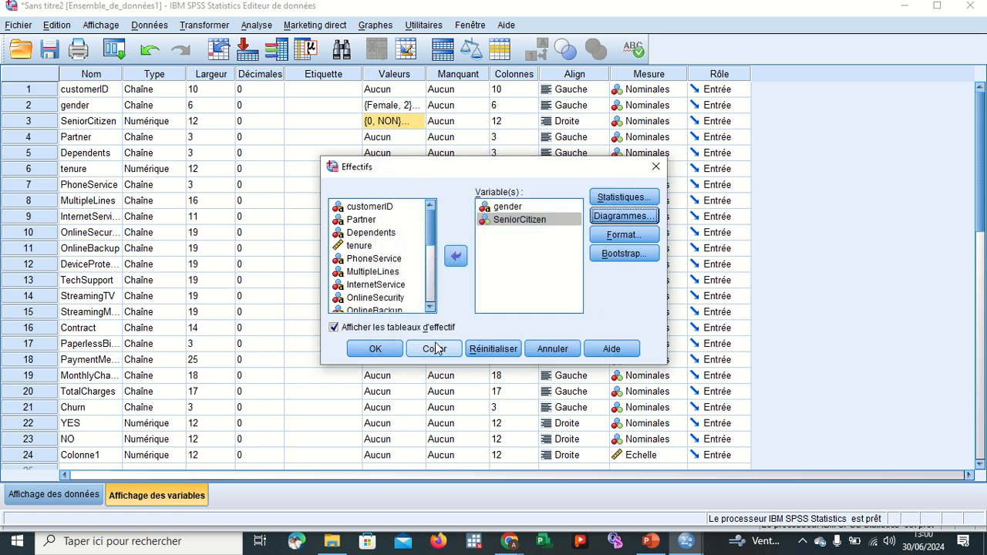
left_click(395, 349)
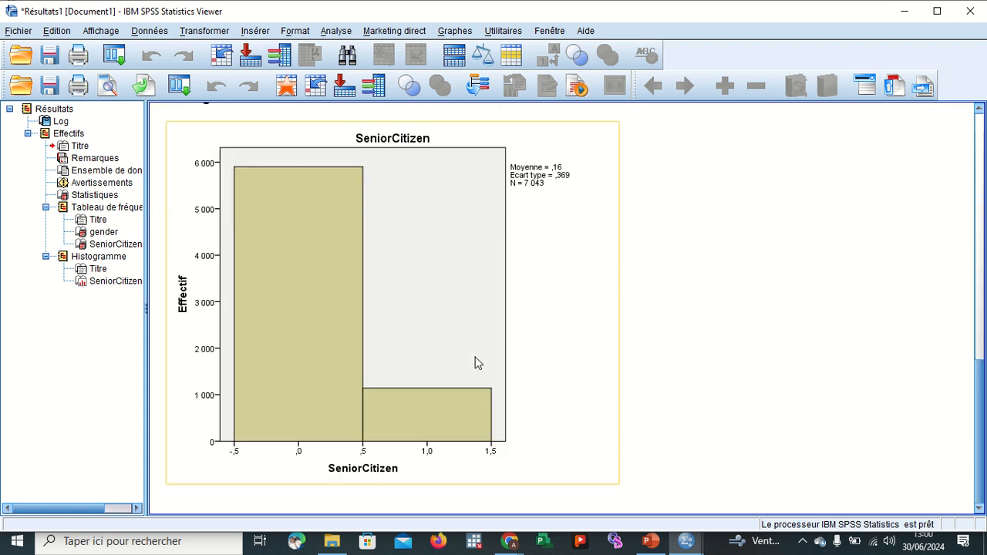
Examine the output's frequency tables for gender and SeniorCitizen and the SeniorCitizen histogram.
scroll(598, 349, "up", 2)
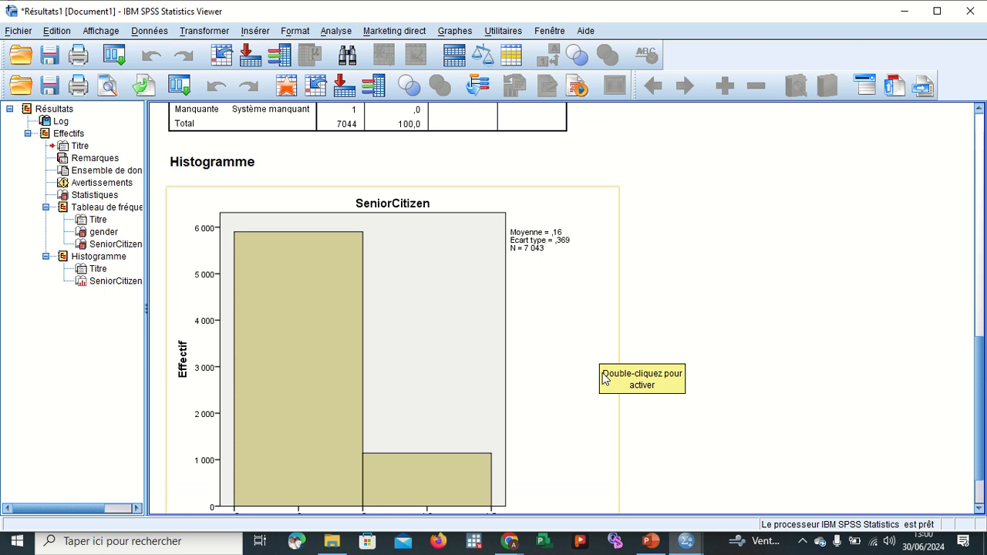
scroll(604, 377, "down", 2)
scroll(604, 377, "up", 15)
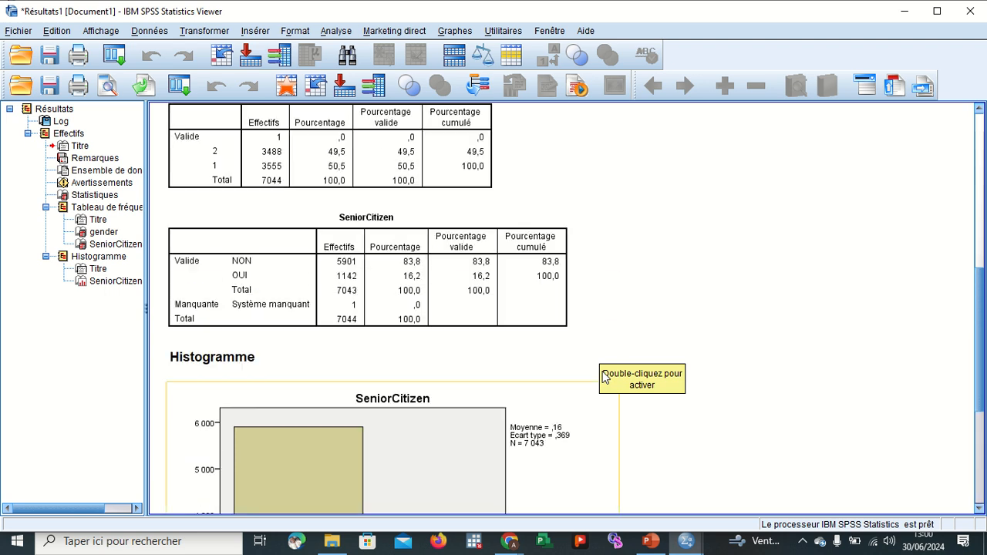
scroll(604, 377, "down", 15)
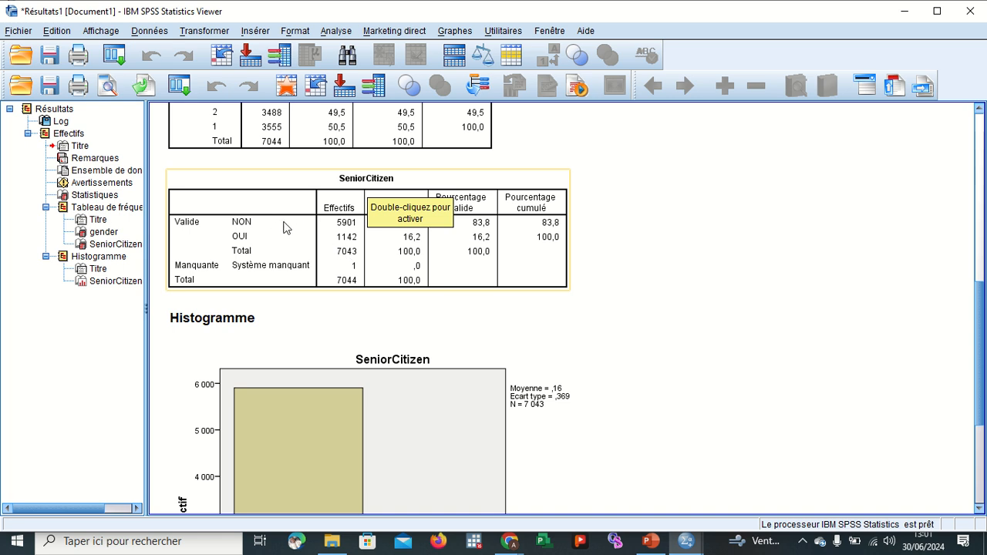
scroll(284, 227, "up", 2)
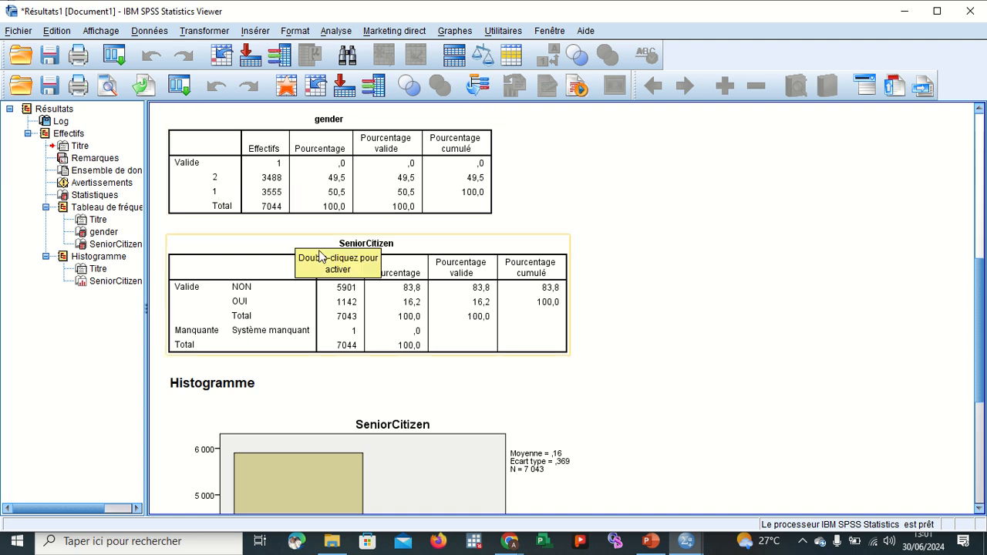
scroll(322, 255, "down", 5)
scroll(318, 244, "down", 2)
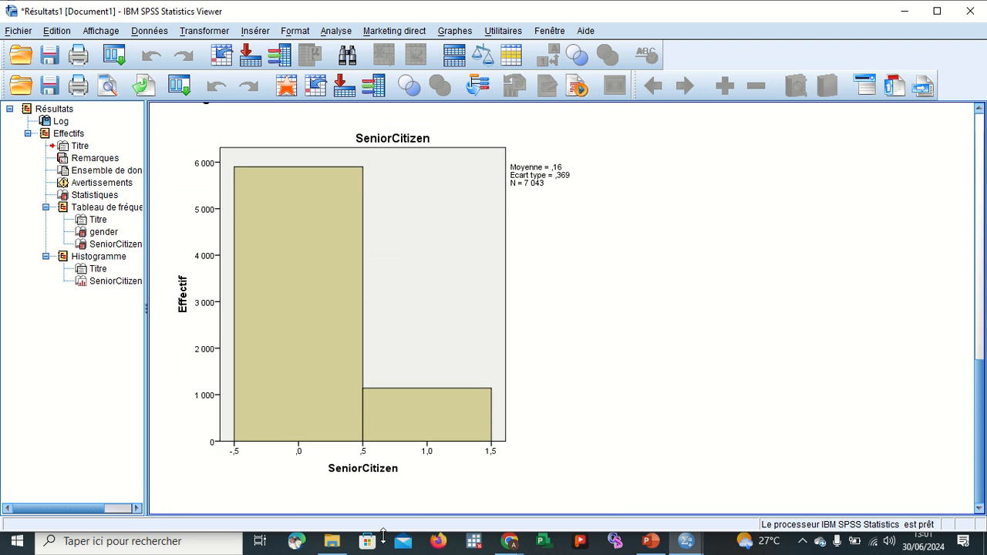
scroll(371, 419, "up", 5)
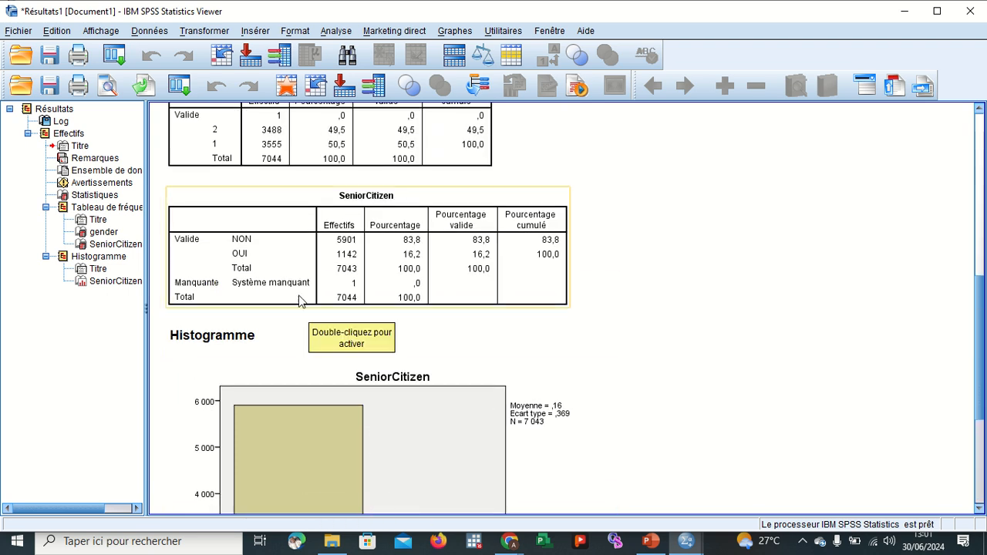
Copy the SeniorCitizen frequency table from the output and create a blank workbook in Excel.
right_click(284, 217)
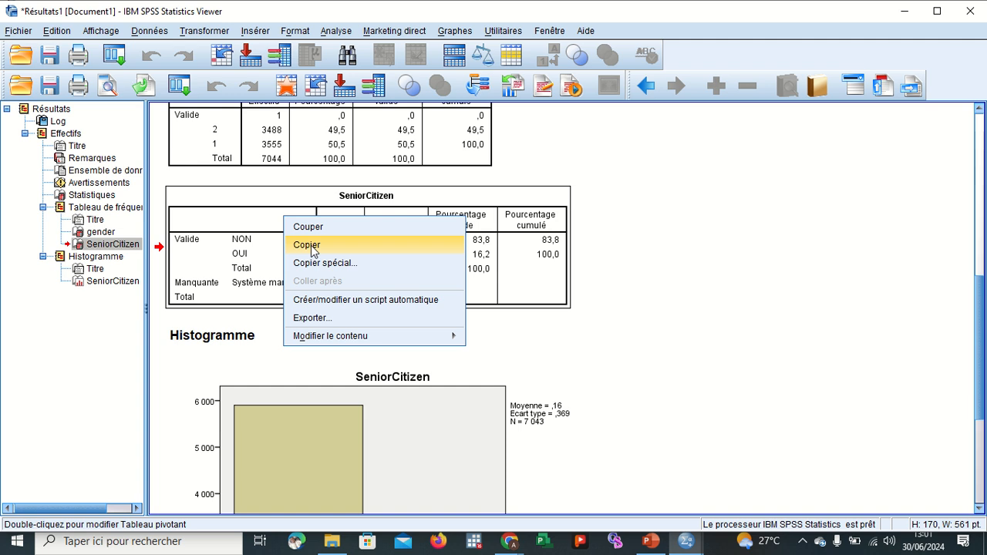
left_click(311, 245)
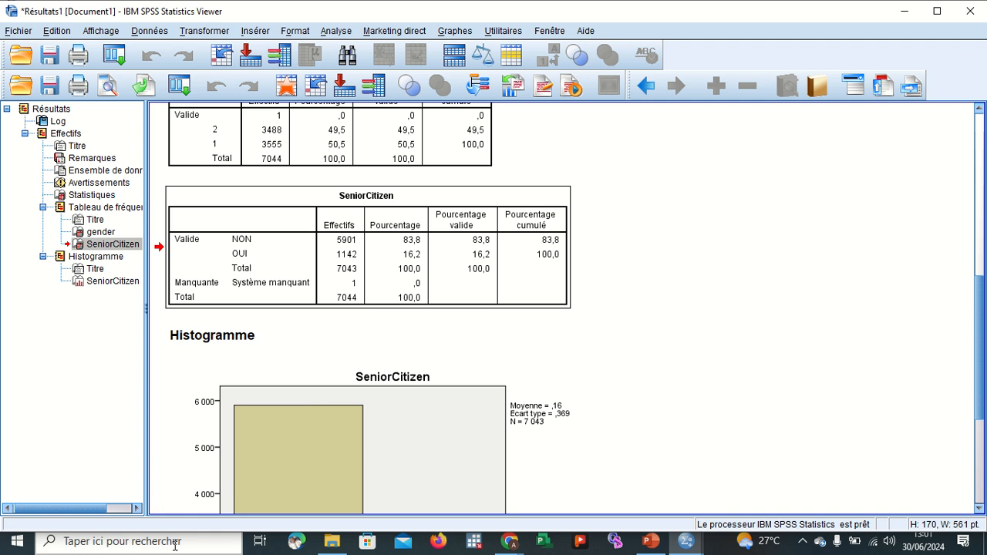
left_click(142, 542)
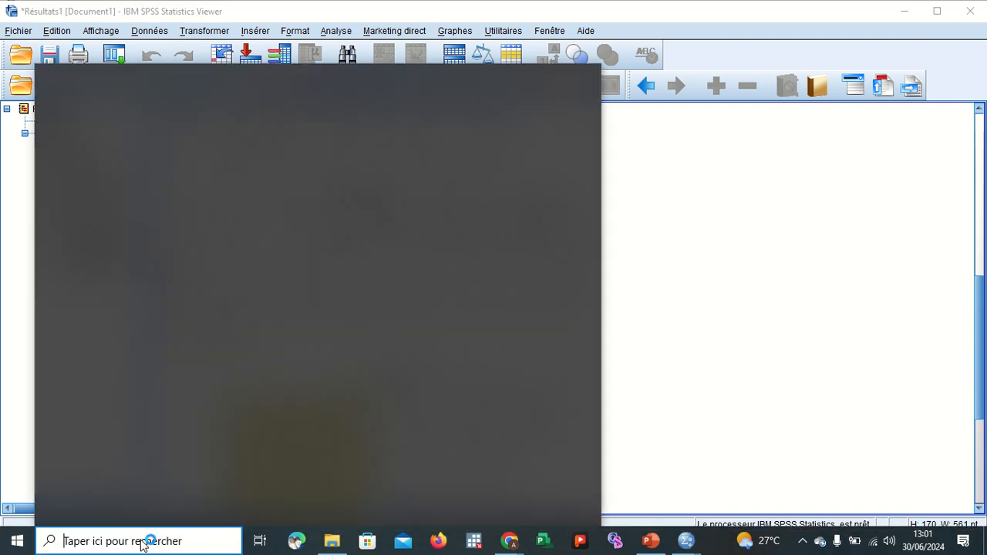
type("EX")
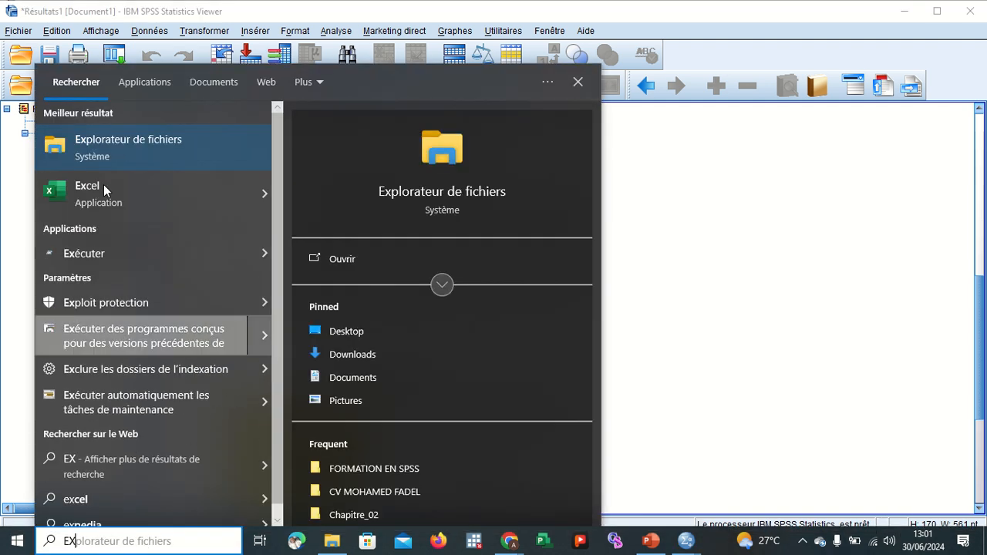
left_click(93, 197)
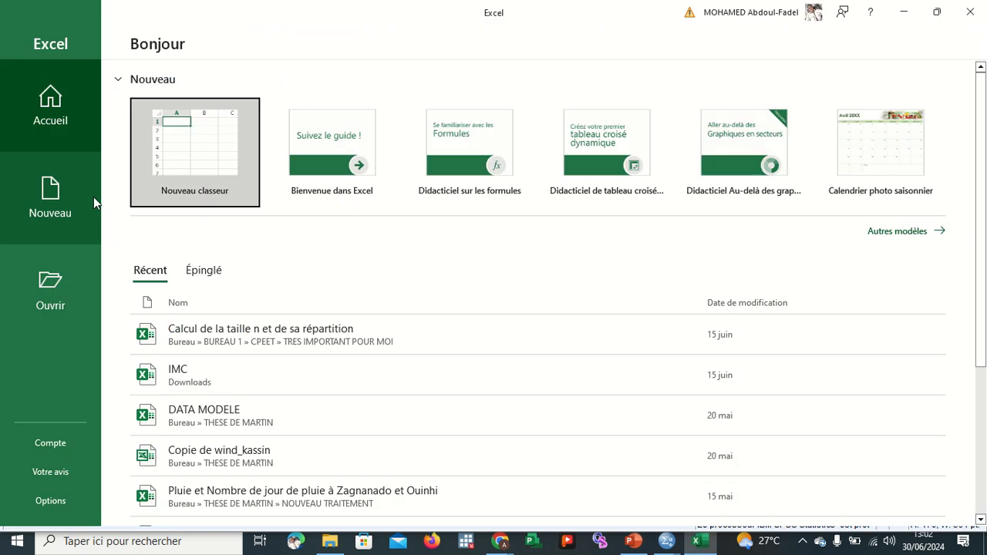
left_click(231, 158)
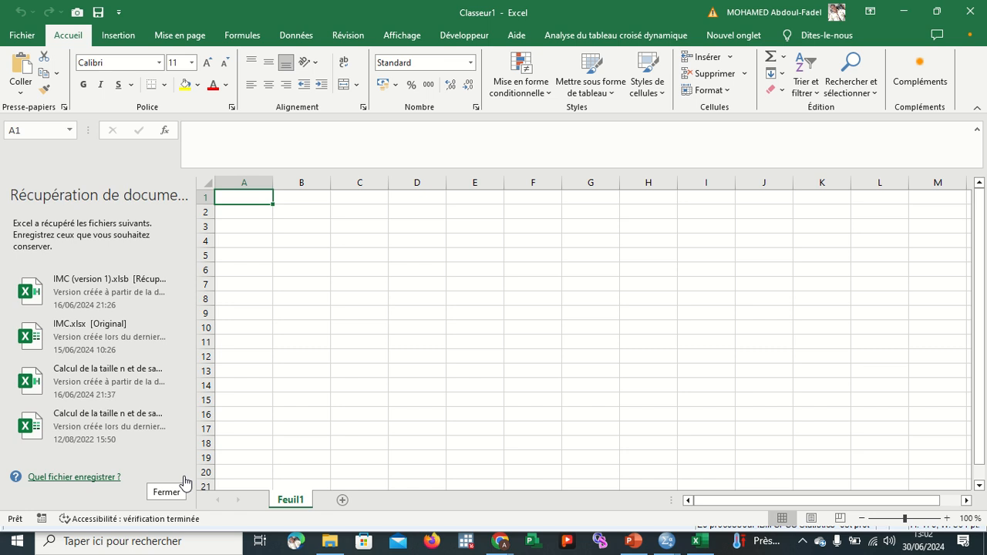
Dismiss the document recovery list, discarding the recovered files, and paste the copied SeniorCitizen table at cell A1.
left_click(165, 494)
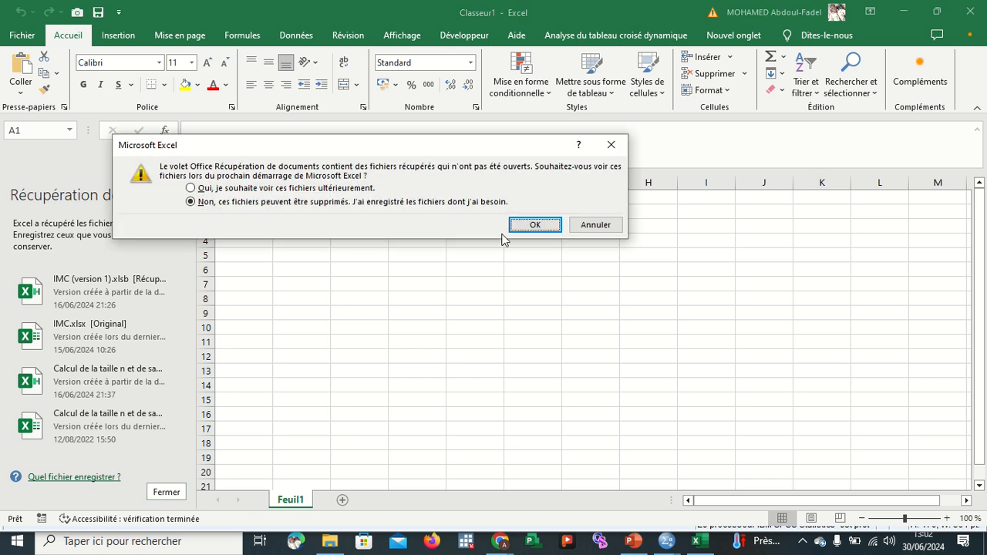
left_click(531, 222)
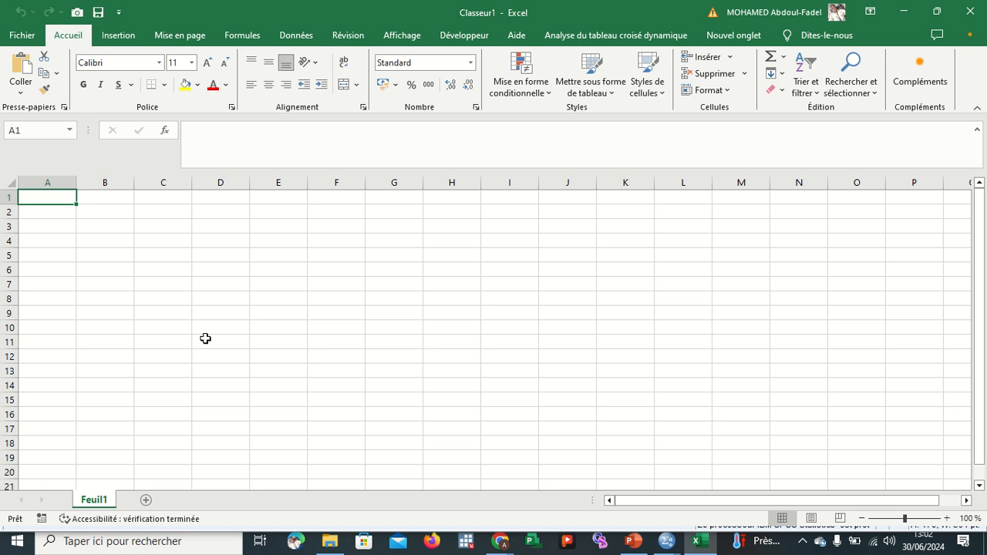
type("SeniorCitizen \t\tEffectifs\tPourcentage\tPourcentage valide\tPourcentage cumulé Valide\tNON\t5901\t83,8\t83,8\t83,8 \tOUI\t1142\t16,2\t16,2\t100,0 \tTotal\t7043\t100,0\t100,0 Manquante\tSystème manquant\t1\t,0 Total\t\t7044\t100,0")
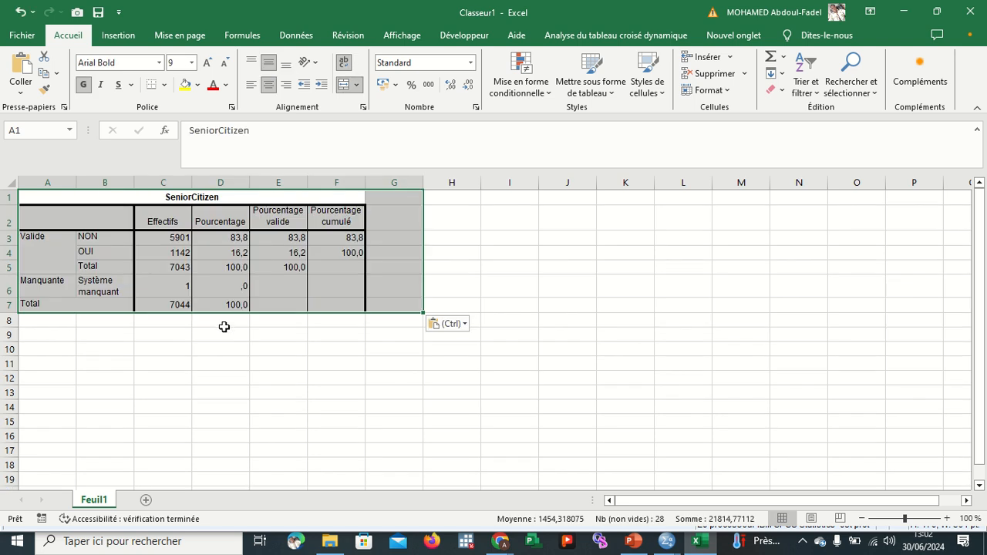
left_click(377, 372)
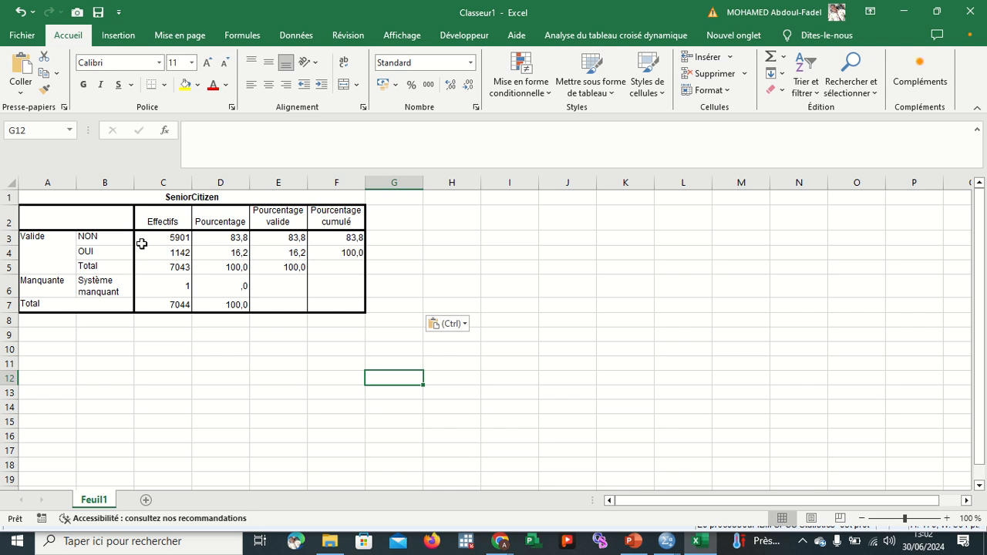
Insert a pie chart from the NON and OUI labels in B3:B4 and their percentages in D3:D4.
left_click_drag(129, 239, 167, 252)
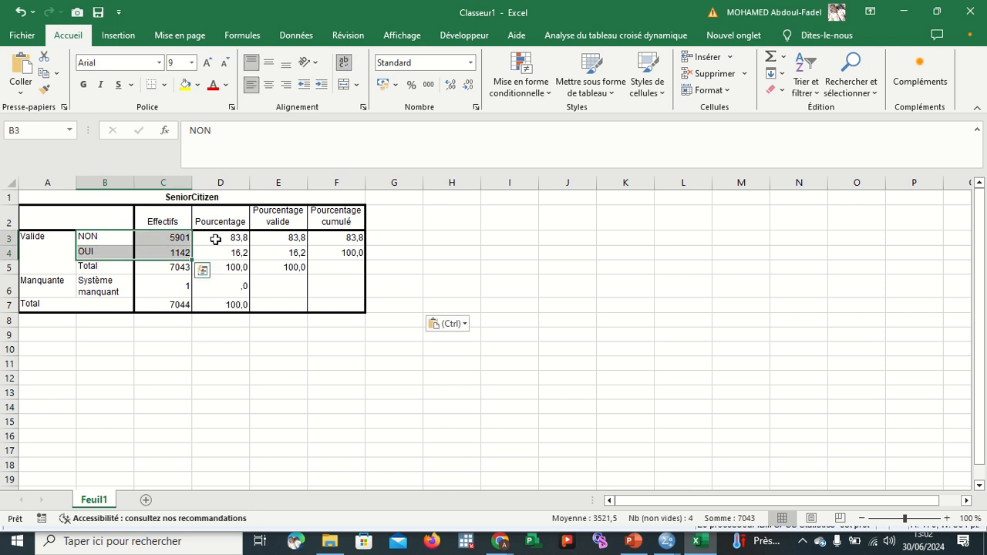
left_click(226, 239)
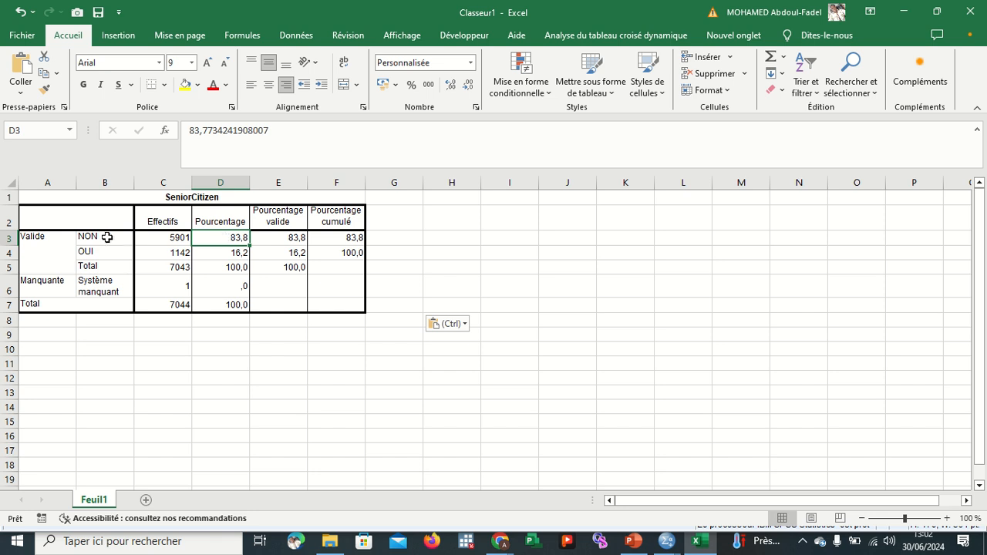
left_click_drag(108, 237, 112, 247)
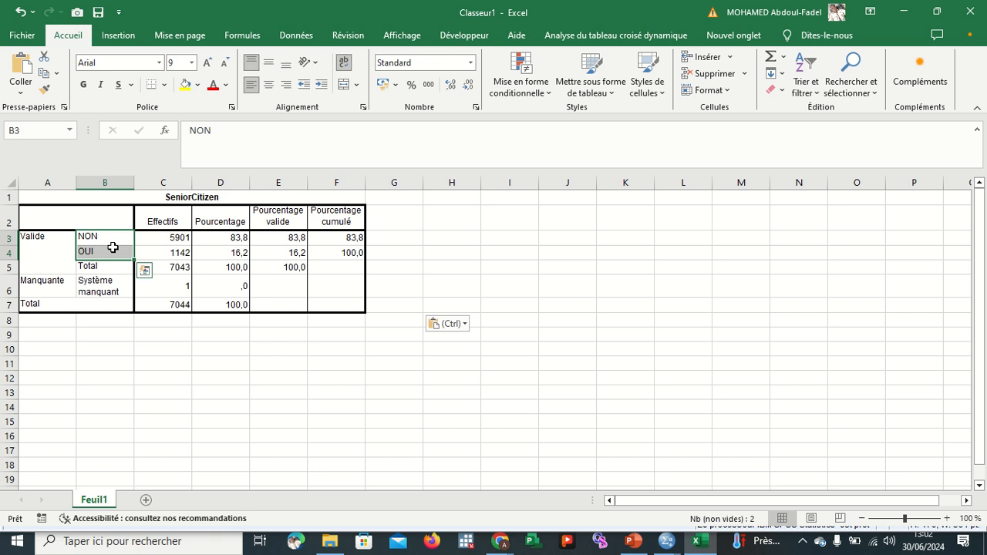
left_click_drag(224, 239, 226, 251, "ctrl")
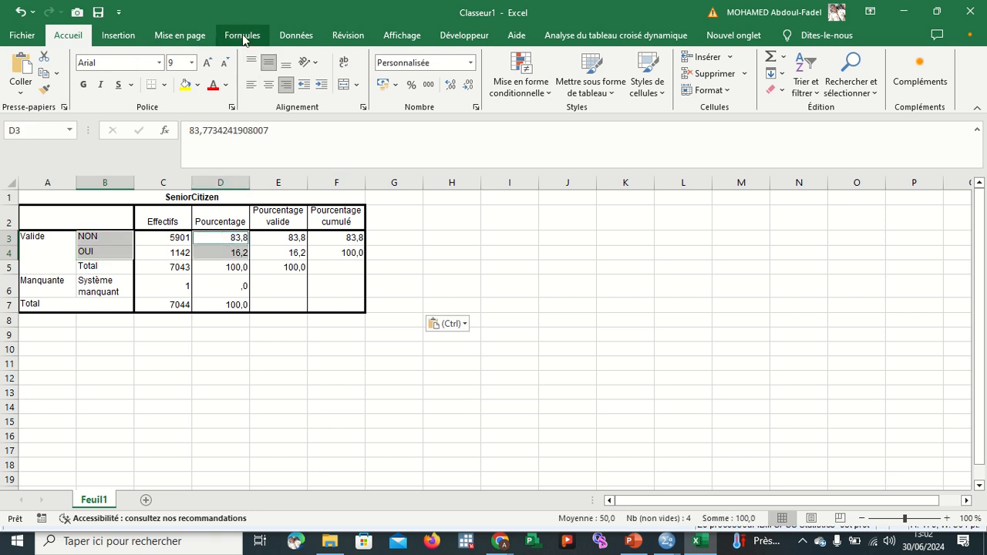
left_click(122, 37)
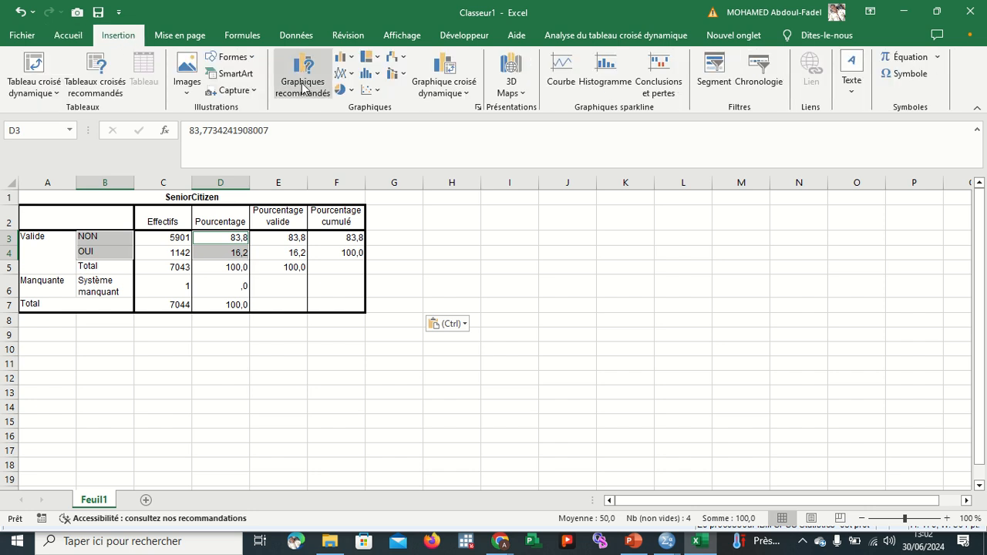
left_click(302, 87)
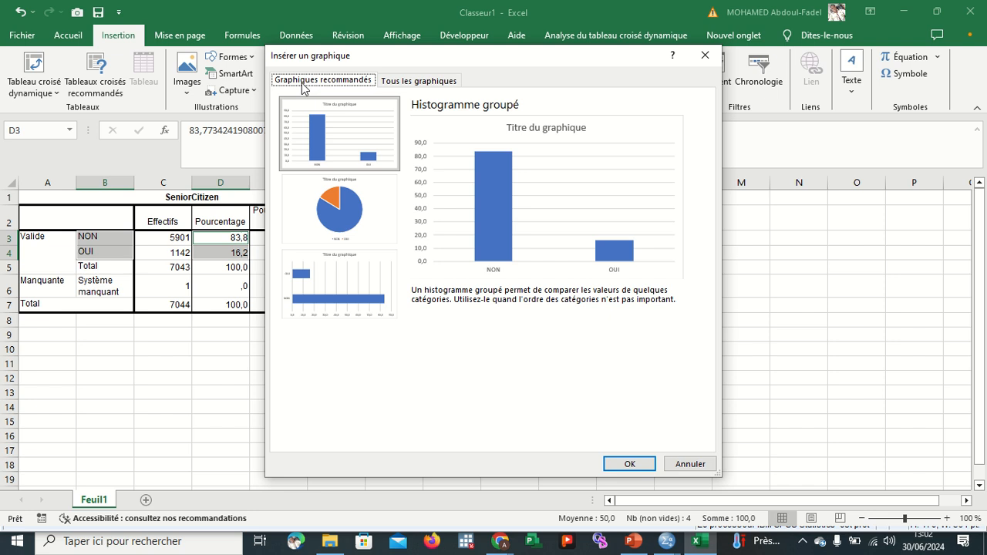
left_click(371, 224)
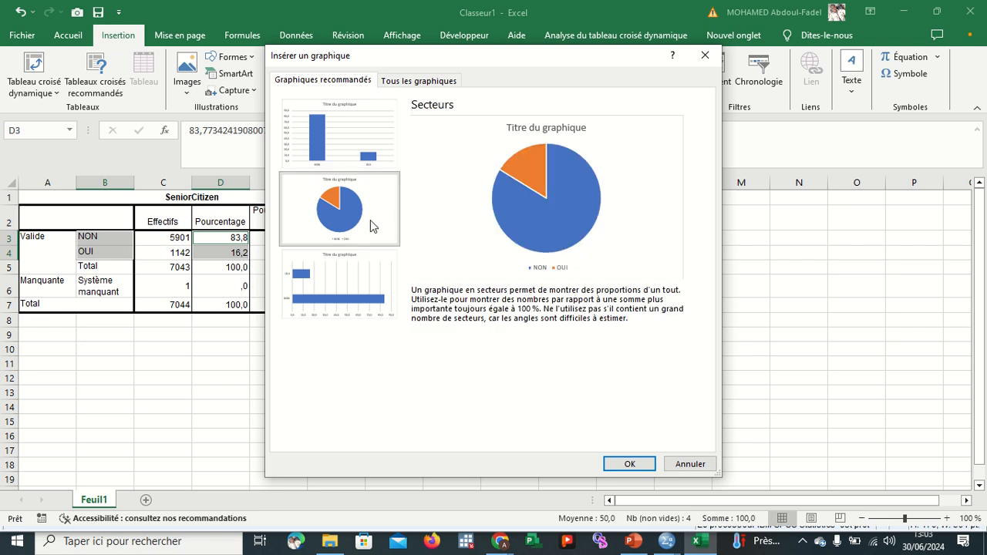
left_click(629, 464)
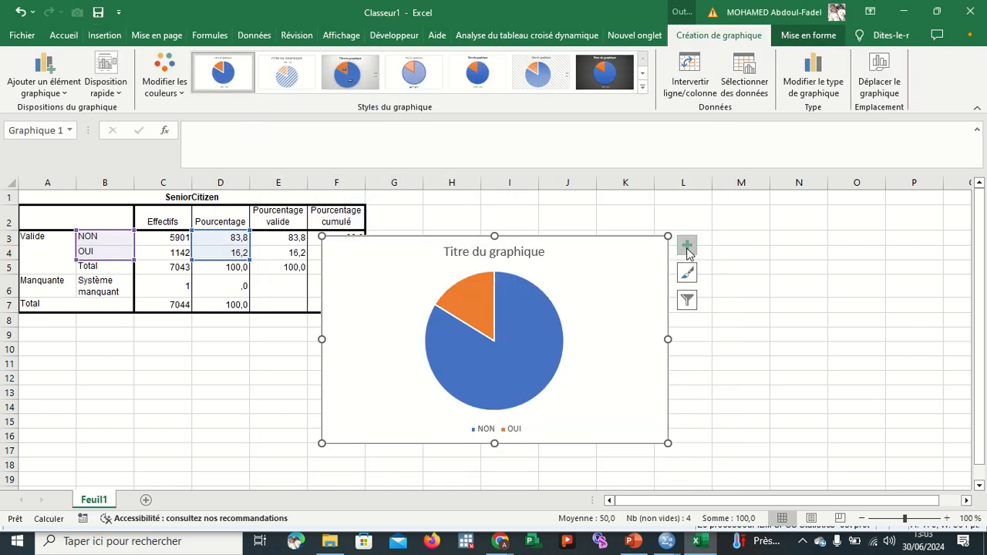
Add data labels to the pie chart, keeping its title and legend.
left_click(686, 247)
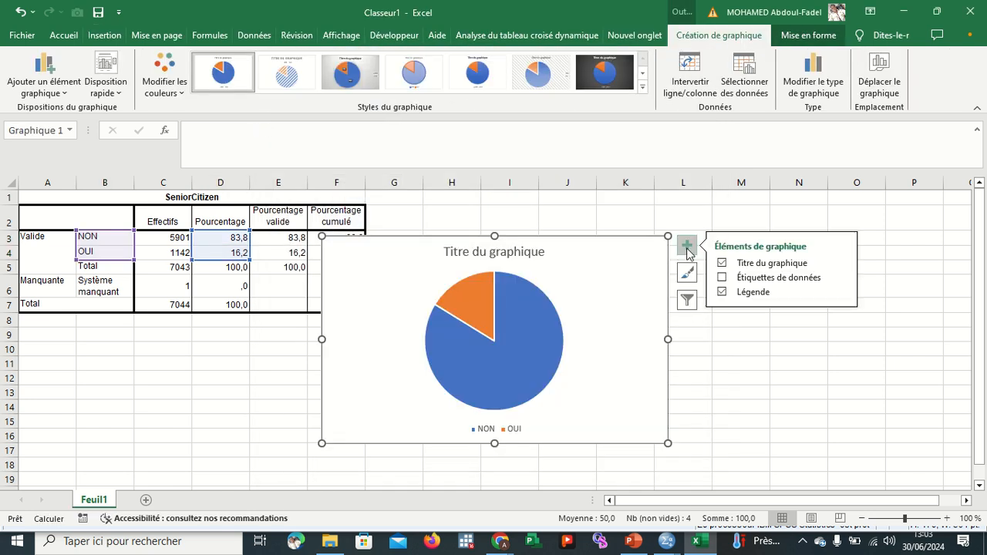
left_click(721, 279)
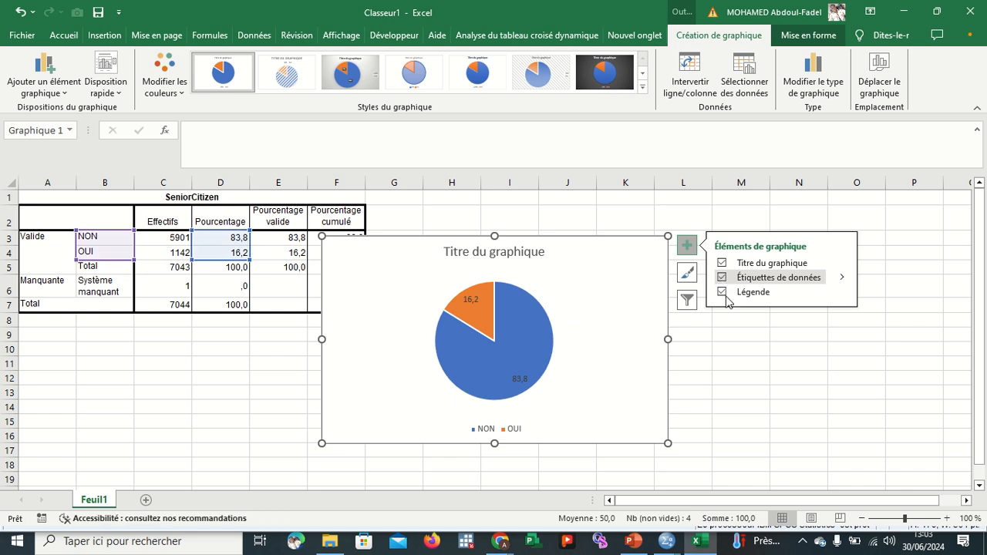
left_click(745, 348)
Replace the pie chart's placeholder title with the text SeniorCitizen copied from cell A1.
left_click(527, 259)
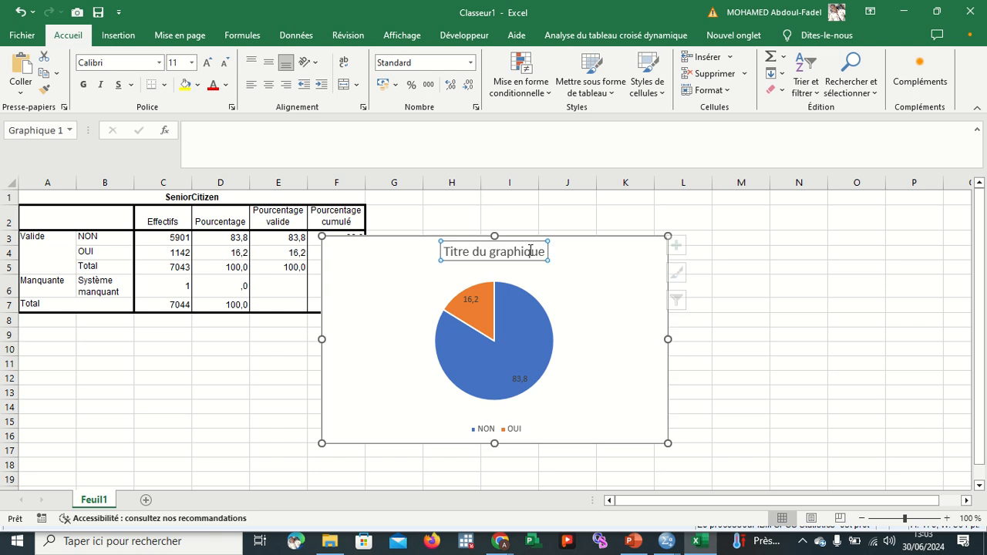
left_click(205, 195)
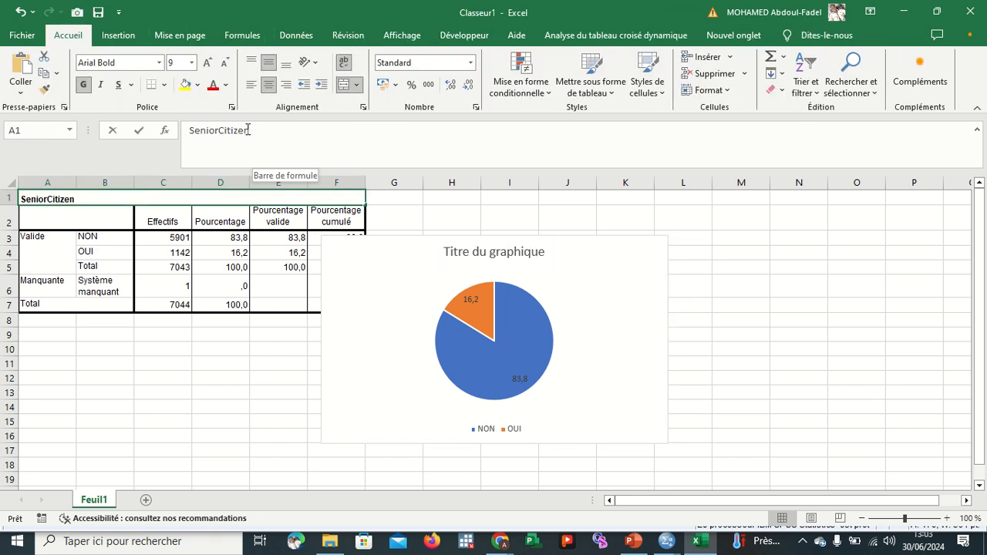
left_click_drag(262, 130, 184, 132)
key("ctrl+c")
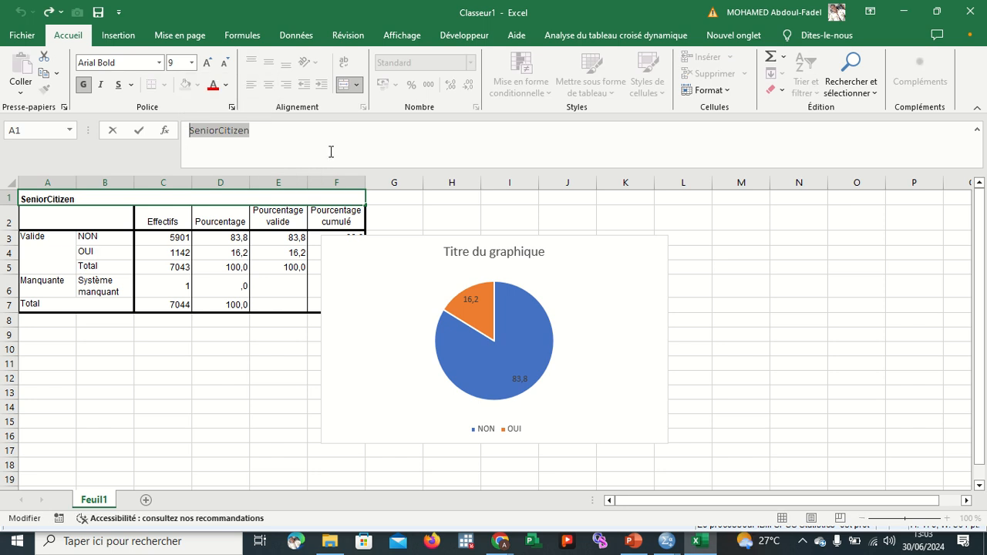
left_click(521, 252)
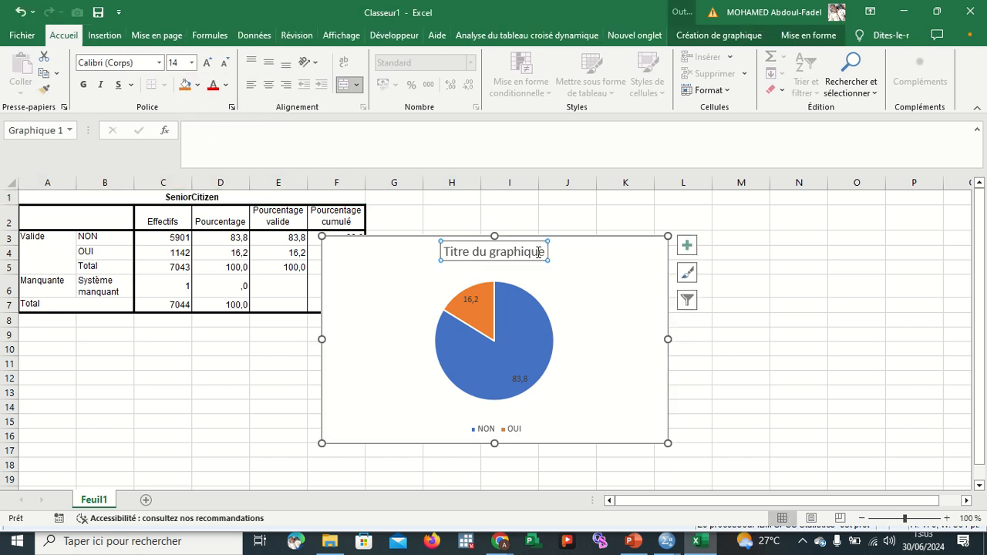
left_click(539, 252)
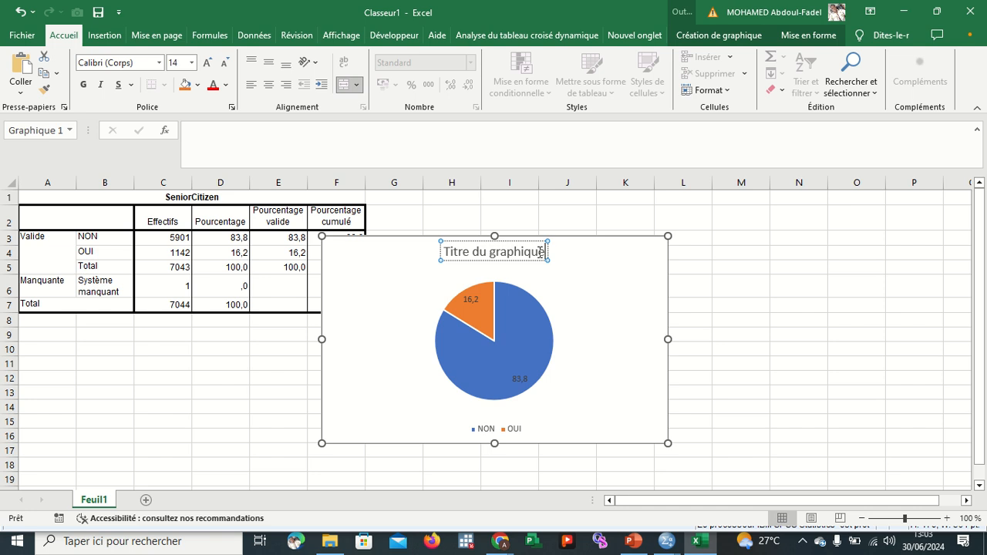
key("BackSpace")
key("BackSpace")
key("BackSpace")
key("BackSpace")
key("BackSpace")
key("BackSpace")
key("BackSpace")
key("BackSpace")
key("BackSpace")
key("BackSpace")
key("BackSpace")
key("BackSpace")
key("BackSpace")
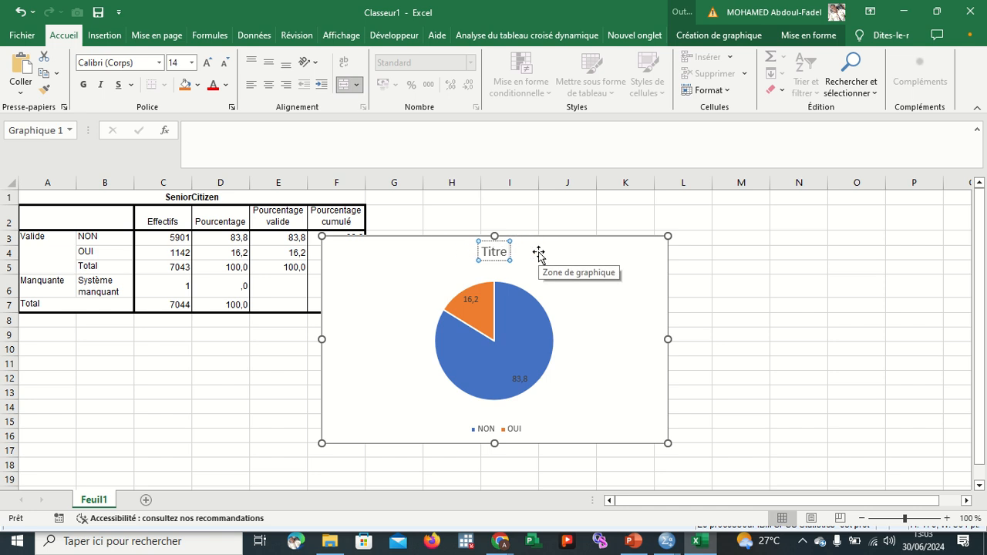
key("BackSpace")
key("BackSpace")
key("BackSpace")
key("BackSpace")
key("BackSpace")
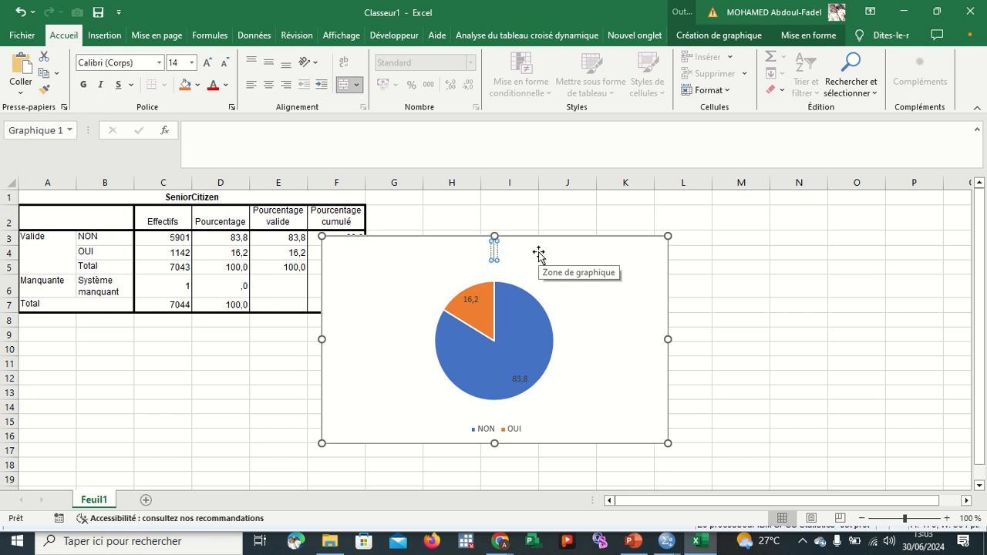
key("ctrl+v")
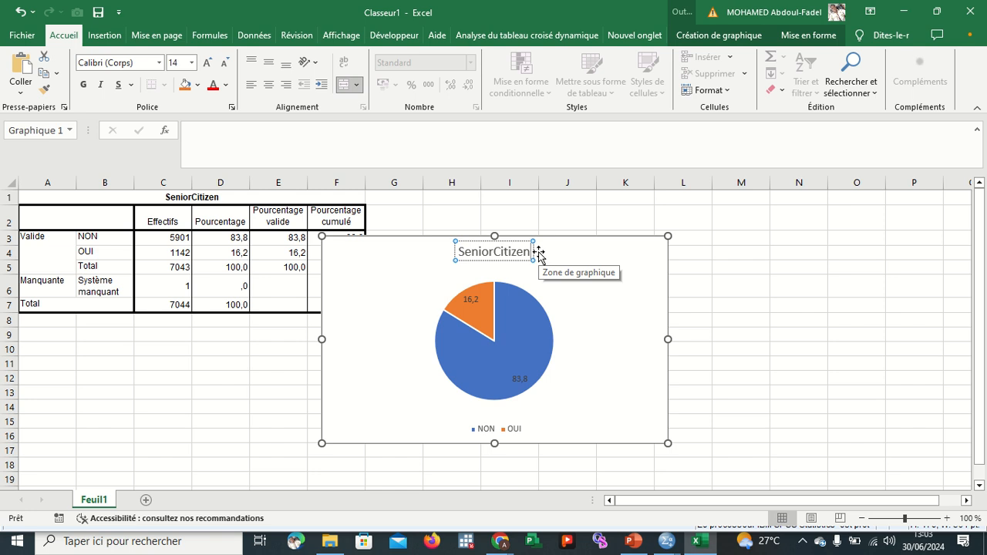
left_click(773, 306)
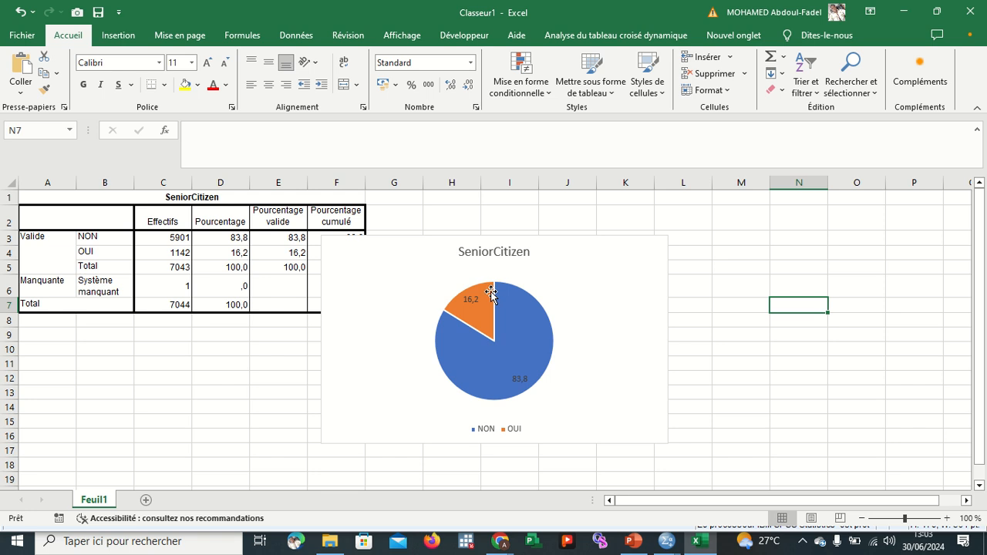
mouse_move(476, 311)
mouse_move(508, 385)
left_click(665, 242)
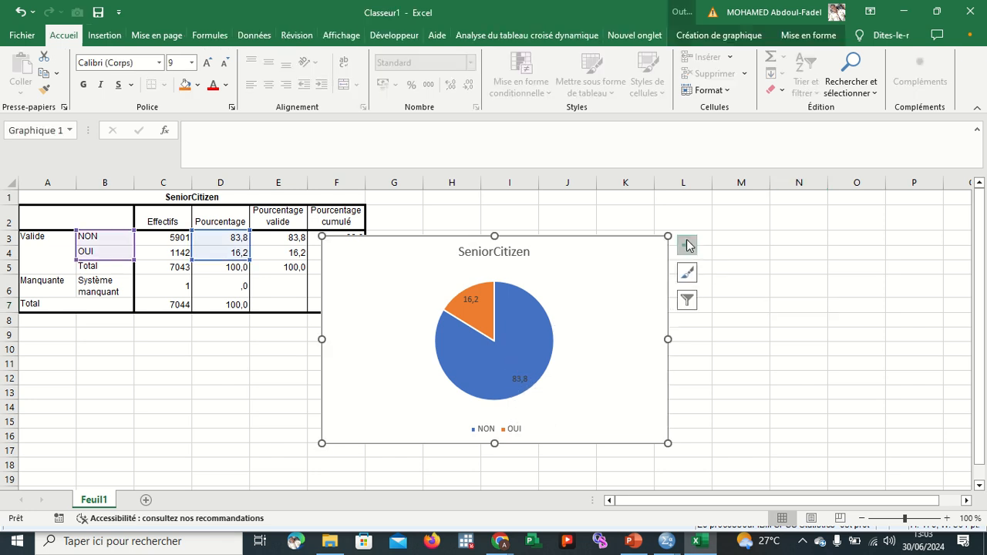
left_click(687, 245)
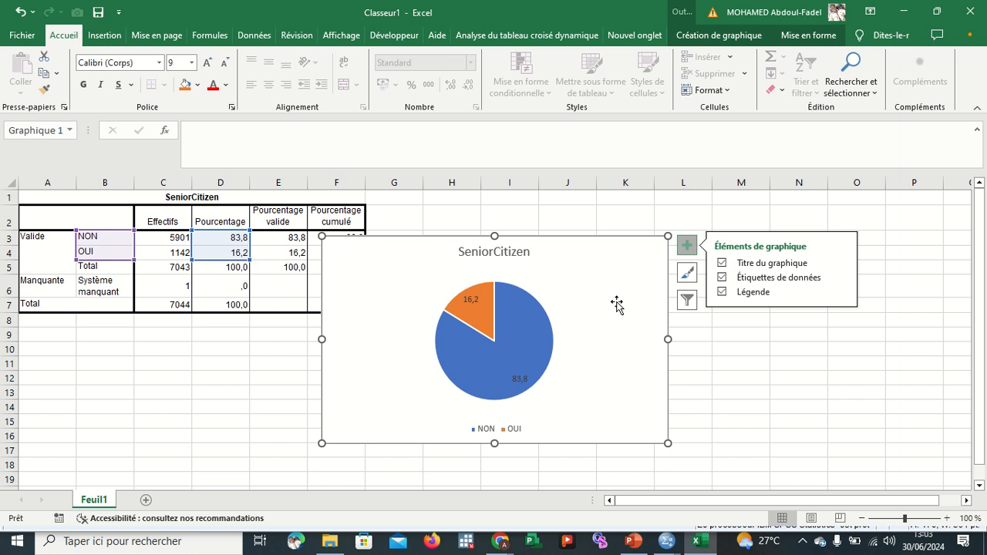
left_click(814, 414)
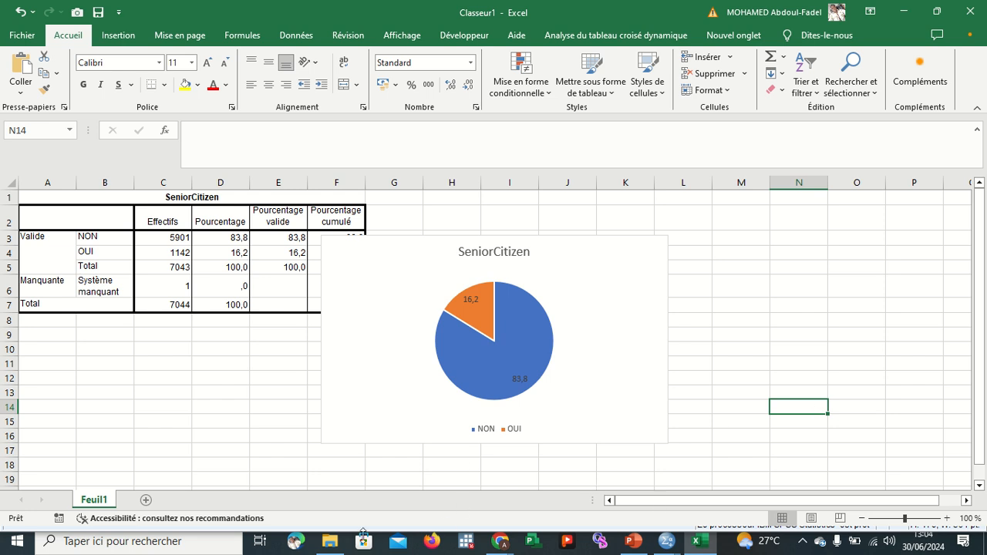
Switch to the SPSS data editor and review the value labels defined for SeniorCitizen, leaving them as they are.
mouse_move(666, 541)
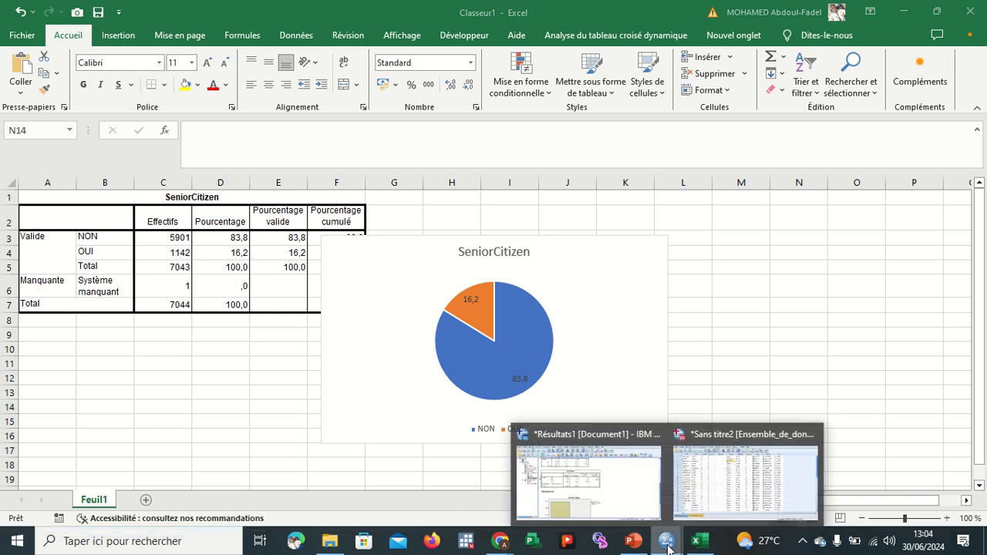
left_click(722, 487)
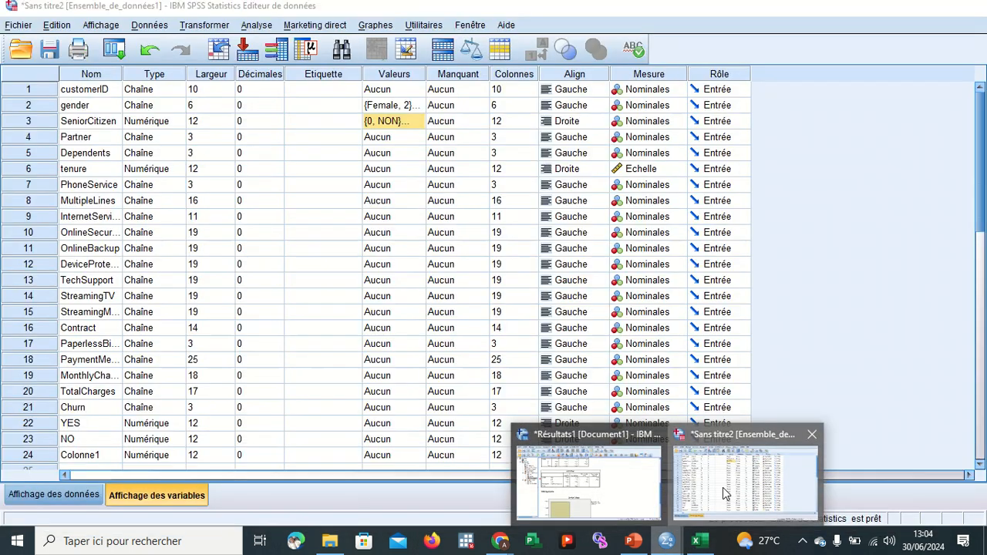
left_click(389, 140)
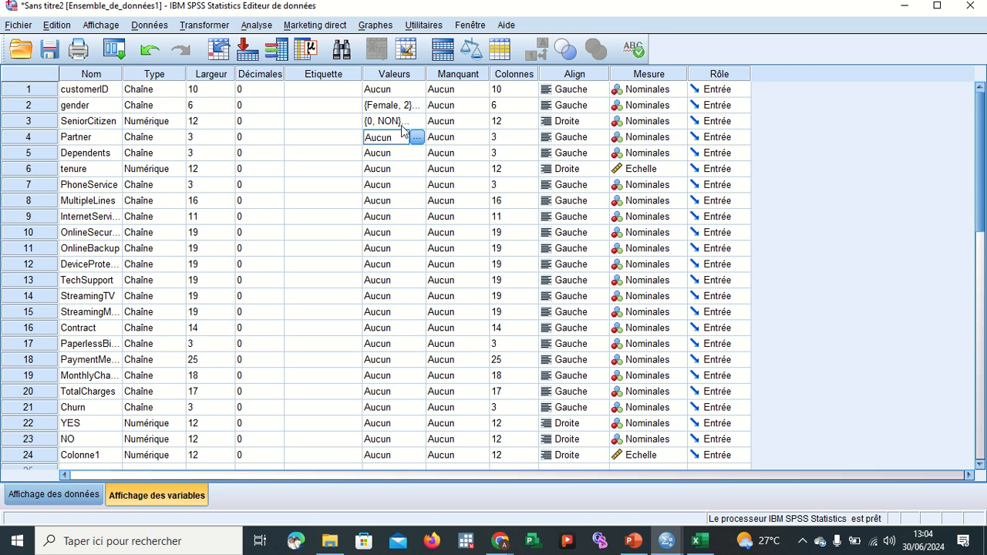
double_click(412, 125)
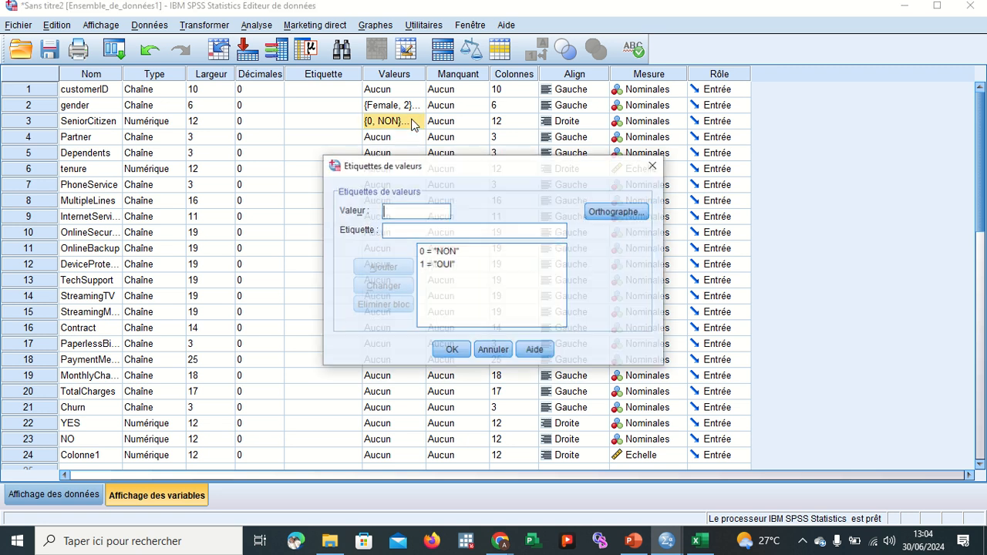
left_click(651, 173)
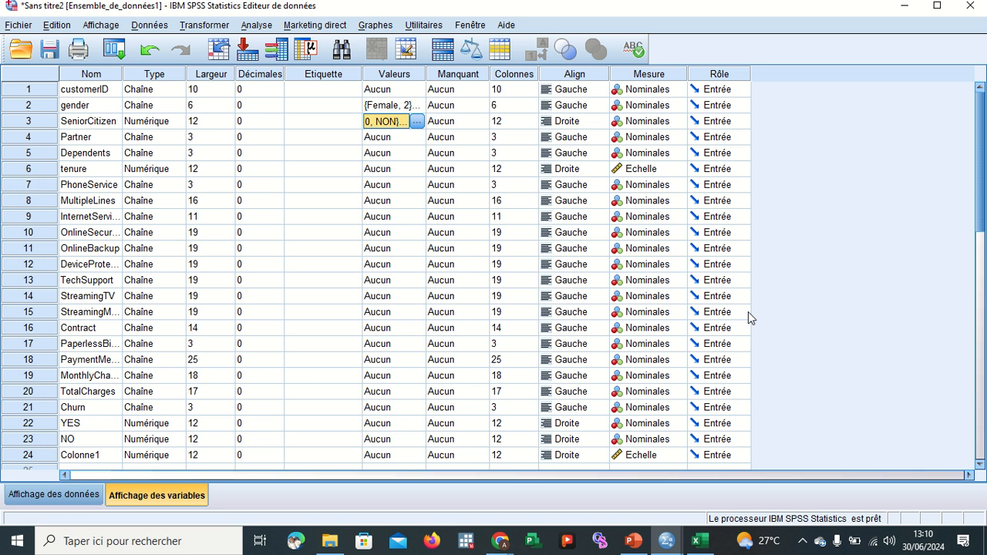
left_click(874, 542)
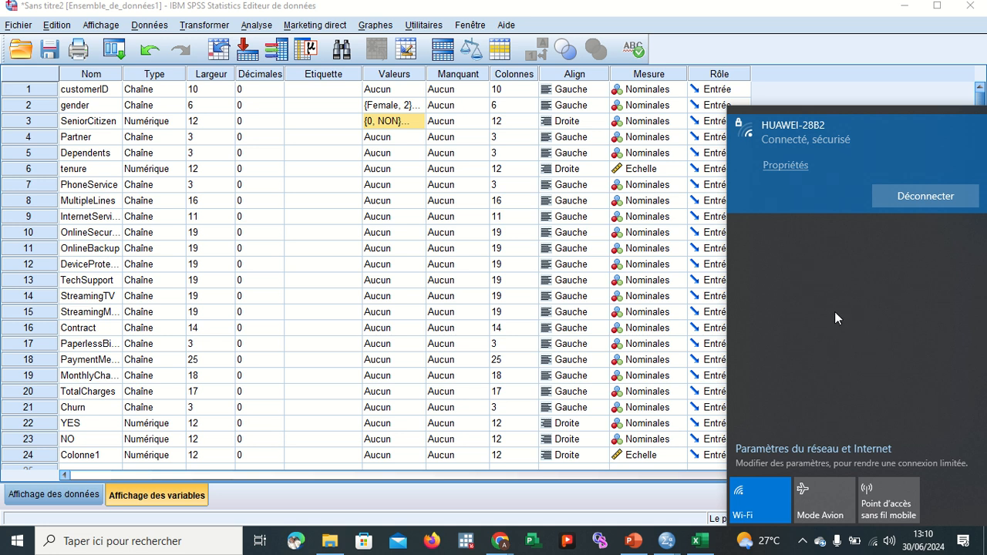
left_click(855, 542)
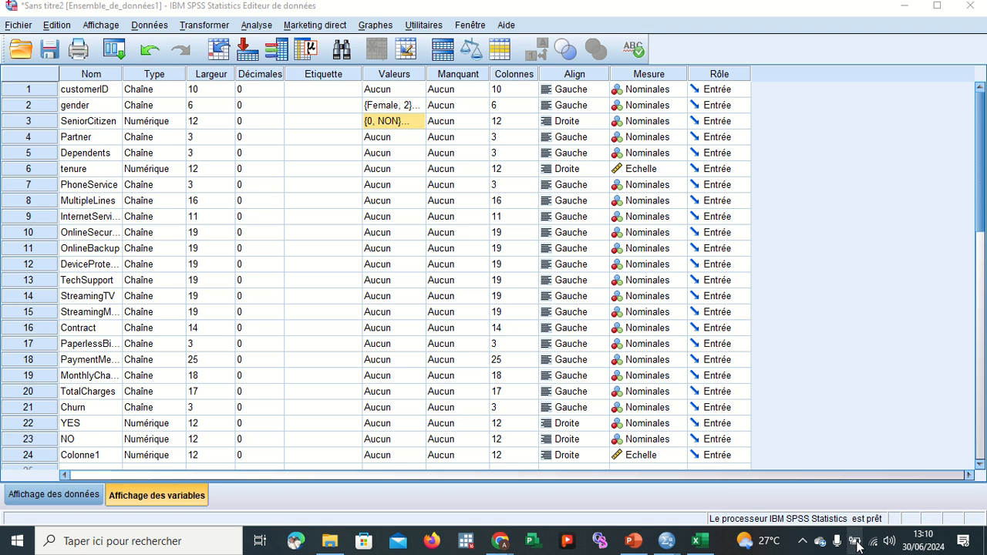
left_click(855, 542)
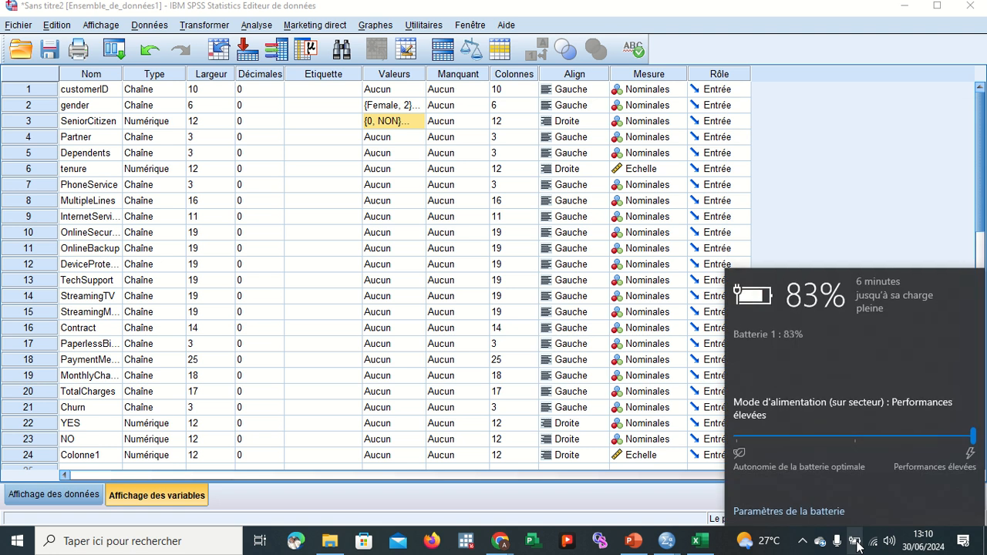
left_click(840, 185)
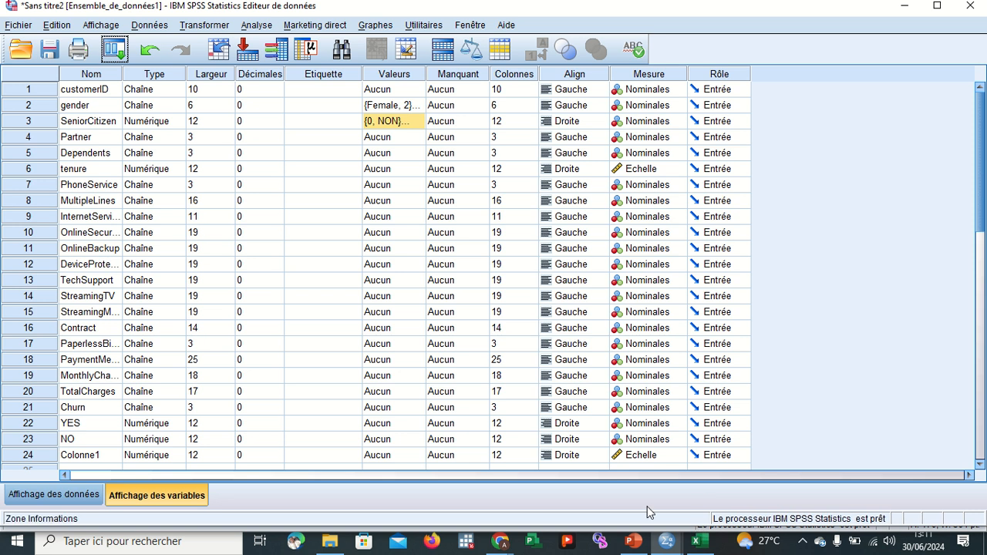
Switch to File Explorer and browse from the FORMATION EN SPSS folder through Cours en ligne to the Desktop folder.
mouse_move(329, 546)
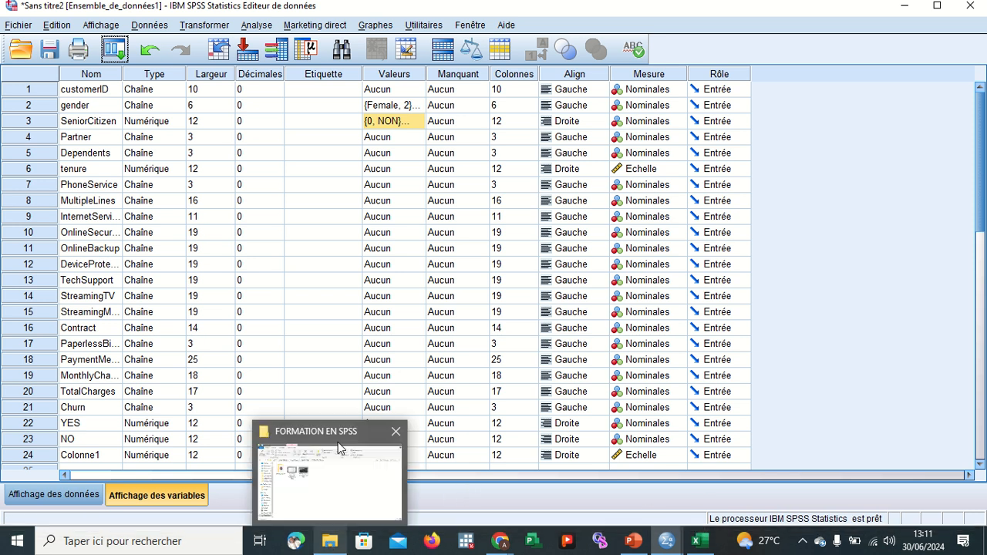
left_click(339, 449)
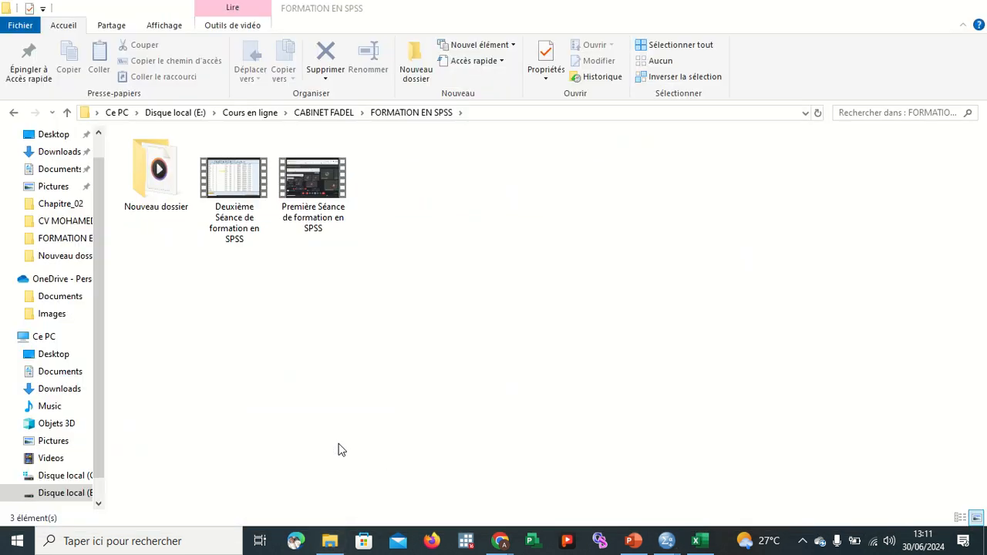
left_click(270, 115)
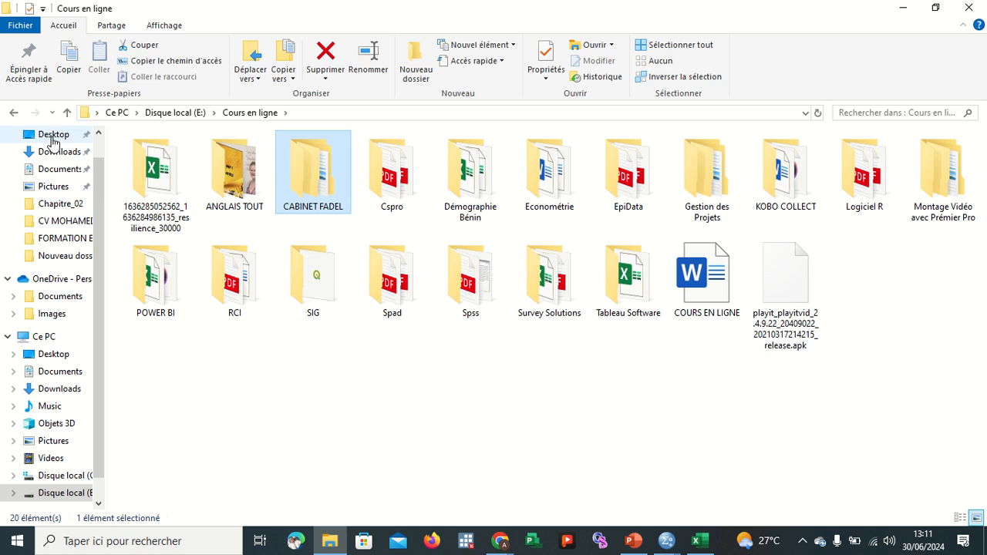
left_click(53, 136)
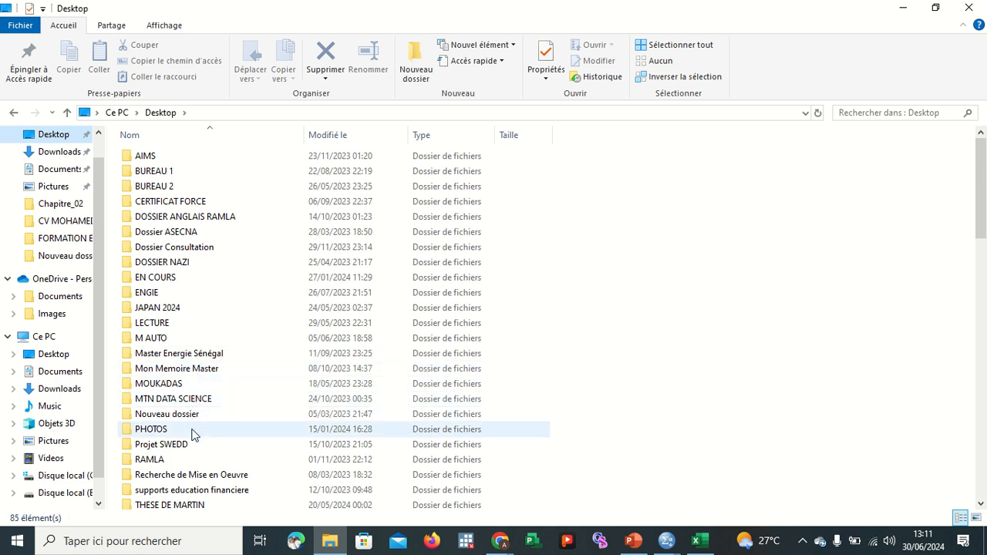
Open the QUESTIONNAIRE_INNONDATIONS workbook dated 15/05/2024 from the thesis folder on the Desktop.
left_click(193, 502)
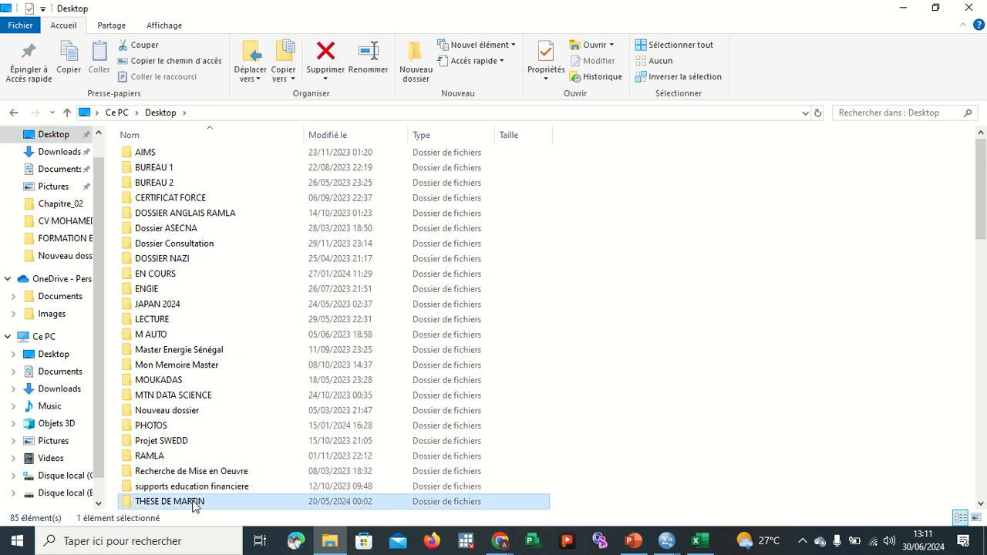
double_click(193, 502)
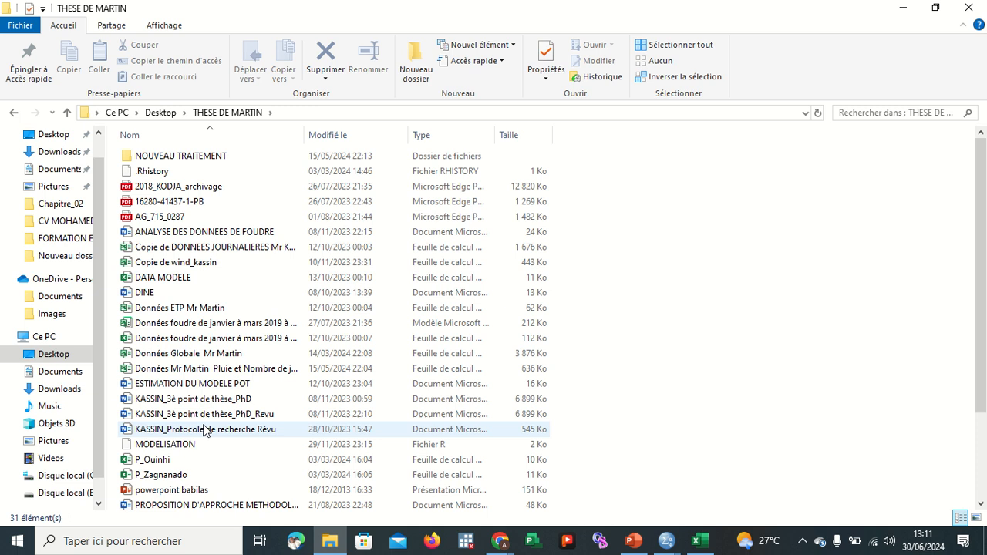
scroll(204, 429, "down", 3)
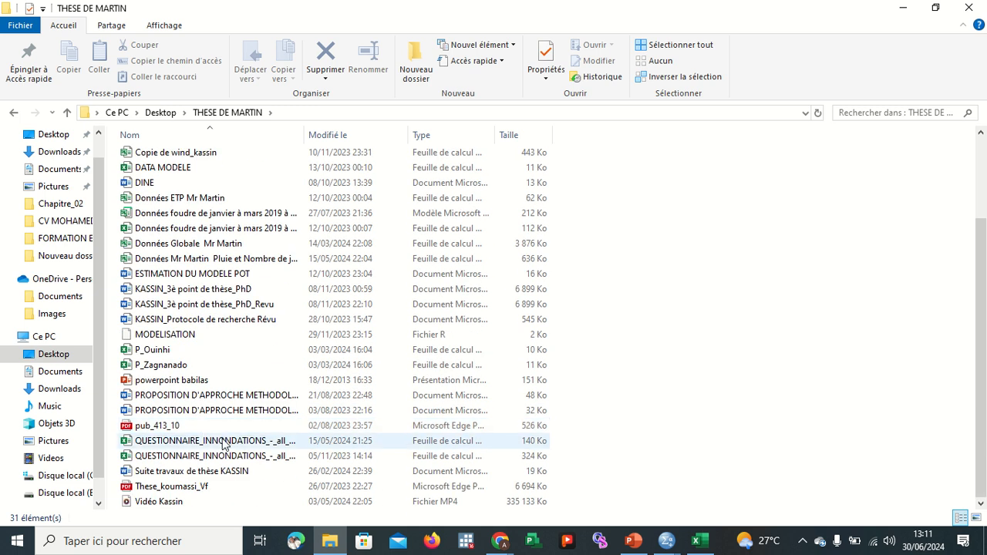
double_click(223, 441)
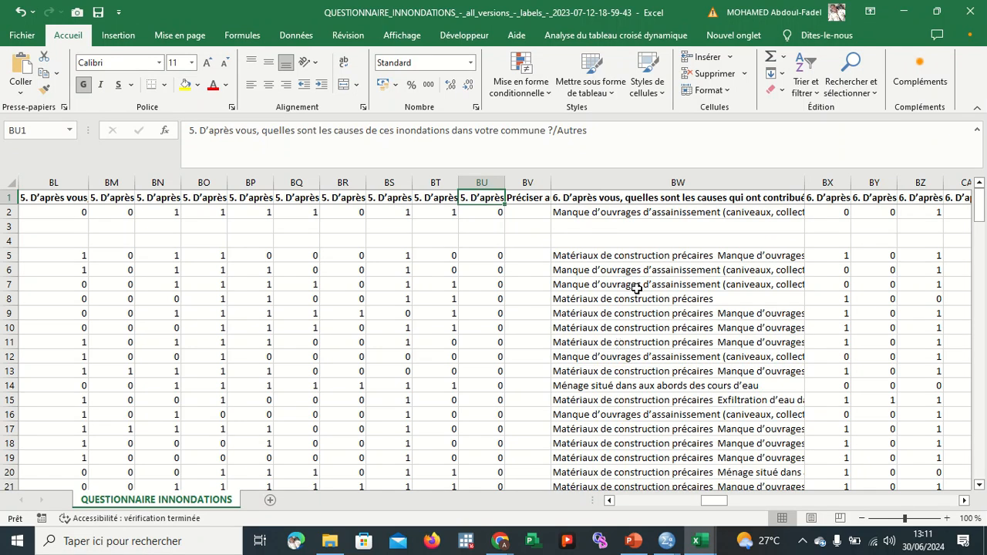
Copy columns BW to CB, holding the question 6 flood-cause answers, into a new sheet starting at A1.
left_click(638, 216)
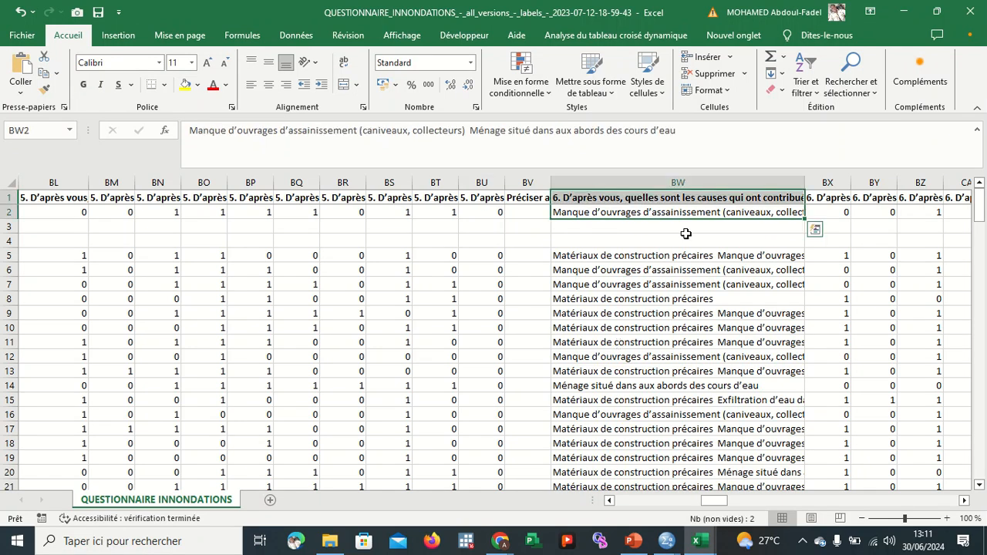
scroll(685, 233, "right", 3)
scroll(685, 233, "right", 2)
scroll(686, 232, "left", 2)
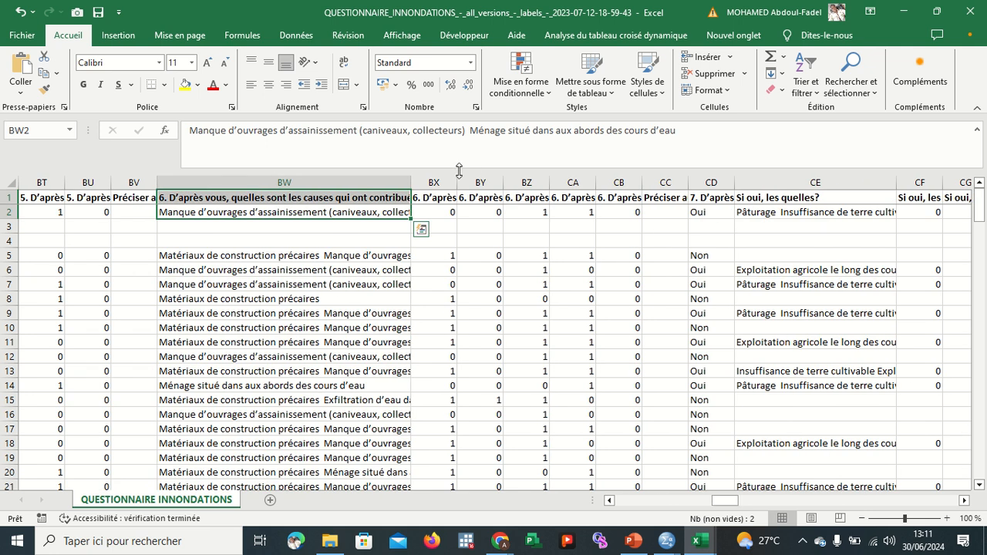
left_click(400, 179)
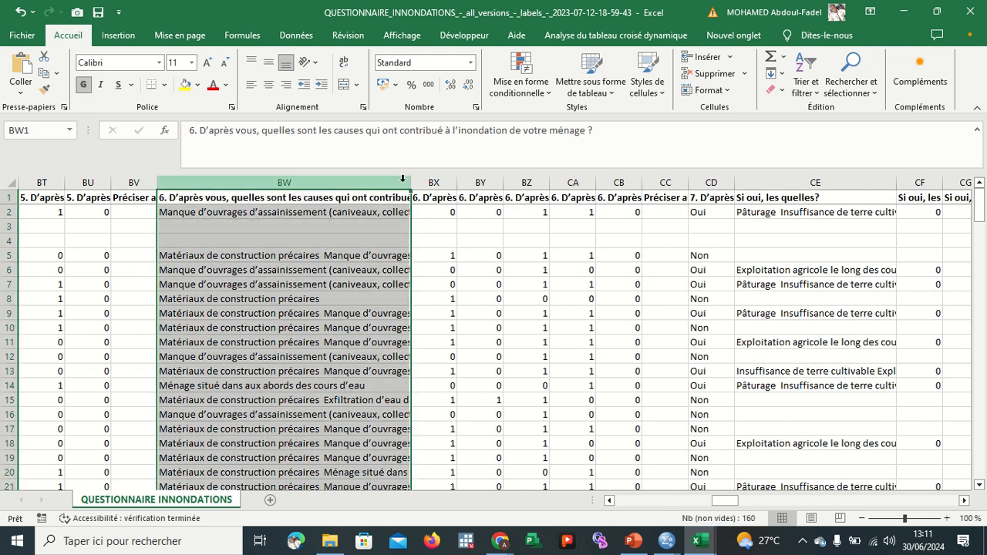
left_click_drag(400, 180, 622, 174)
key("ctrl+c")
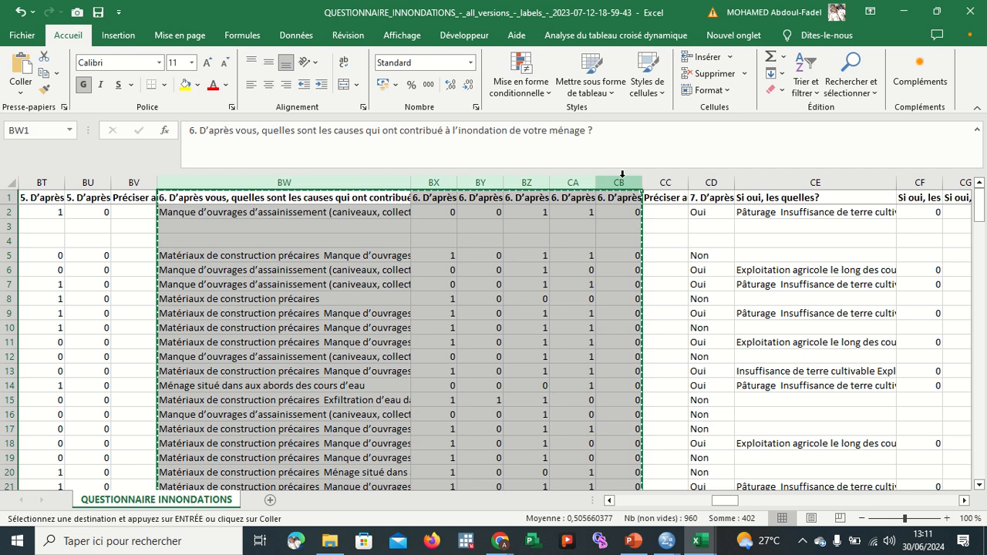
left_click(270, 501)
key("ctrl+v")
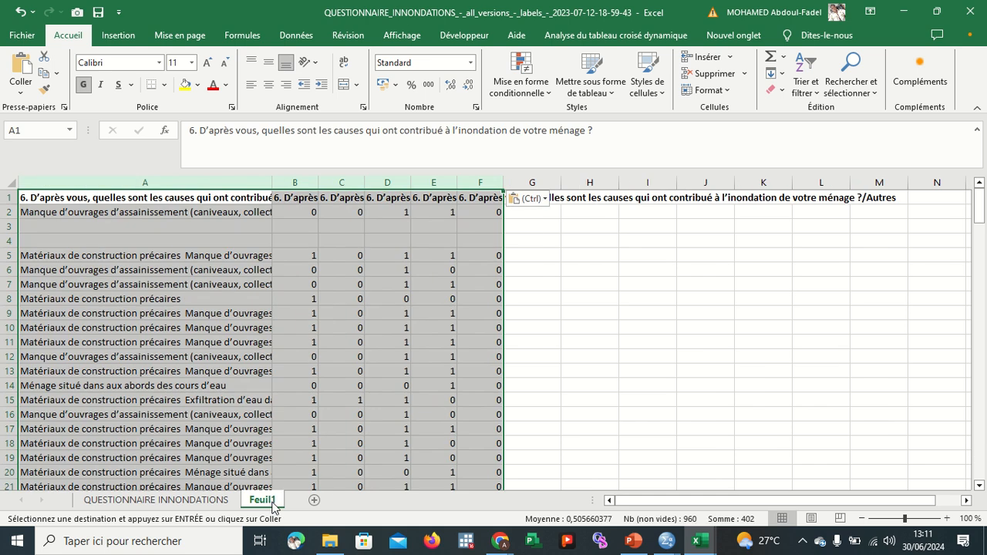
left_click(640, 327)
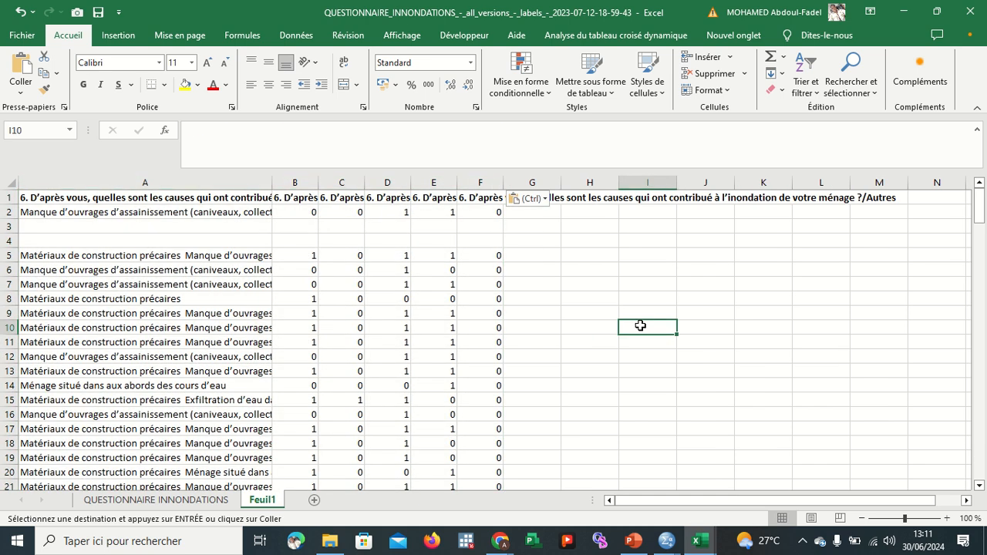
Read the full question in A1 and several multiple-choice answers below it in column A.
left_click(174, 199)
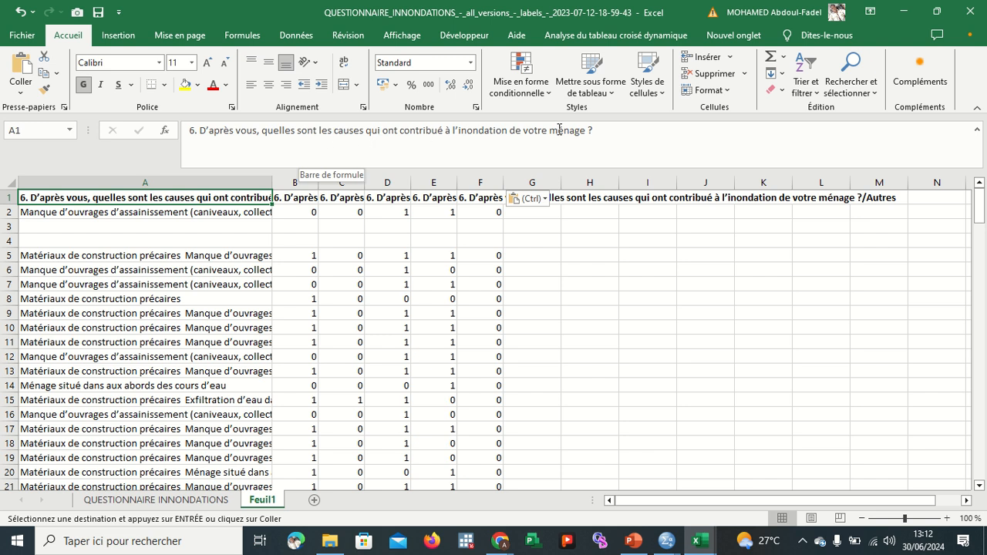
left_click(216, 216)
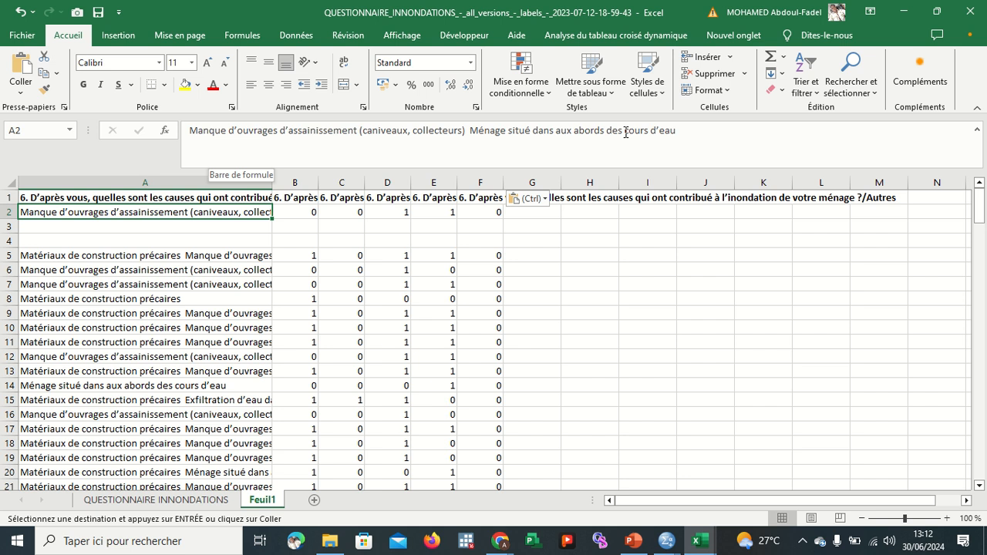
left_click(163, 257)
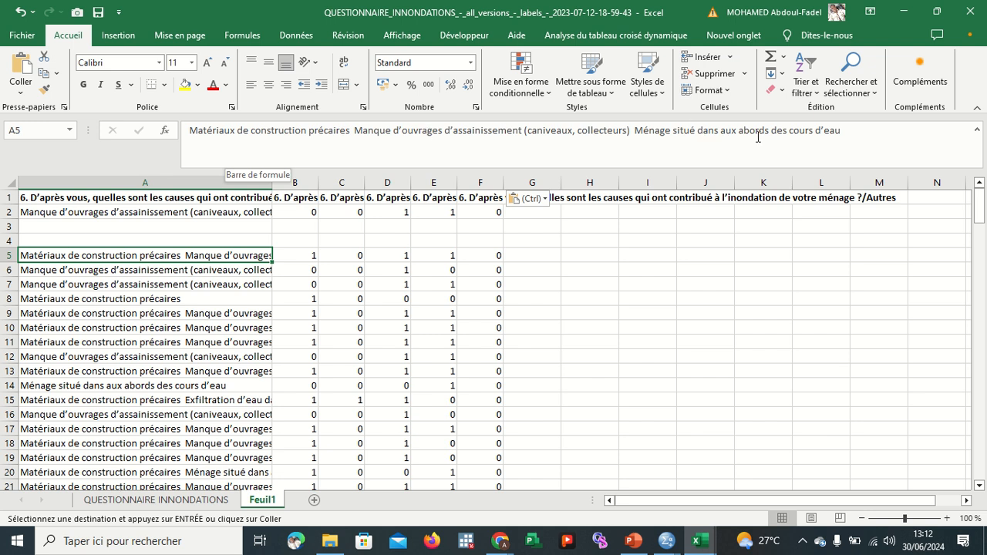
left_click(168, 325)
scroll(168, 324, "down", 3)
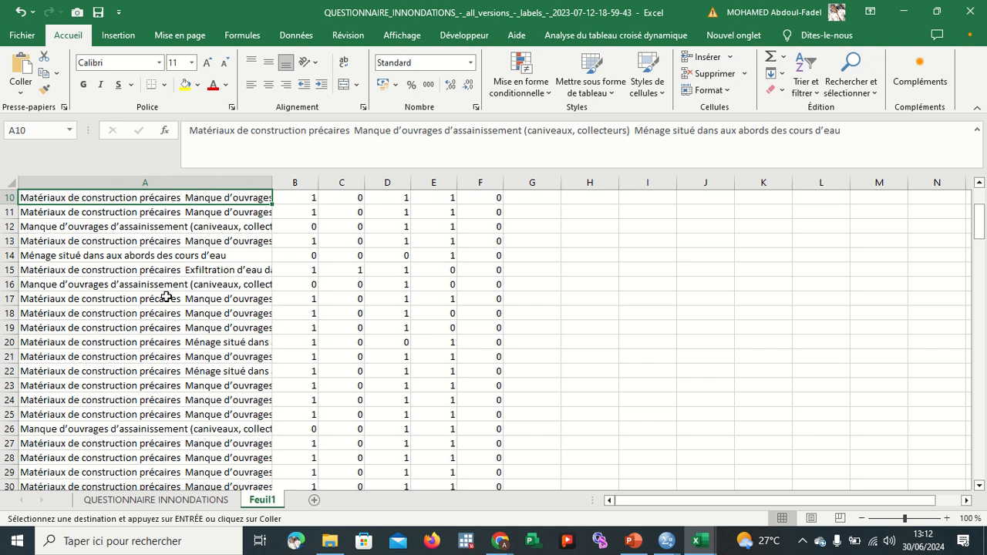
scroll(165, 305, "up", 3)
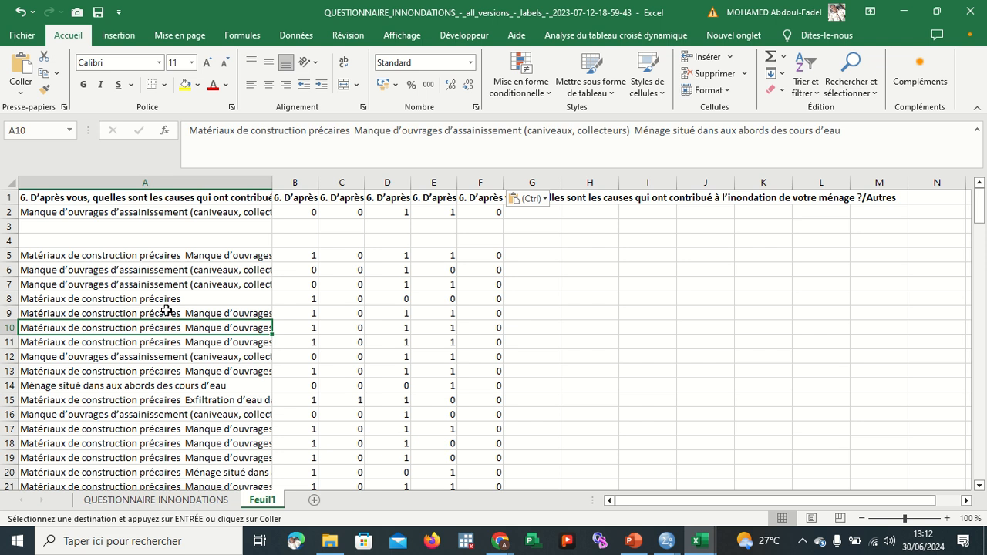
left_click(162, 257)
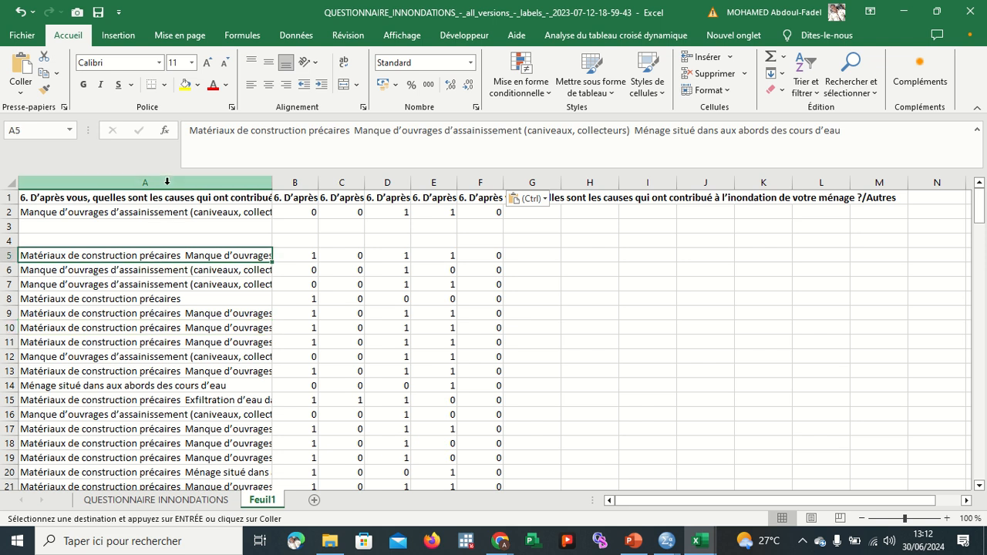
Compare the combined text answers in column A with the 0/1 option columns B to F.
left_click(166, 181)
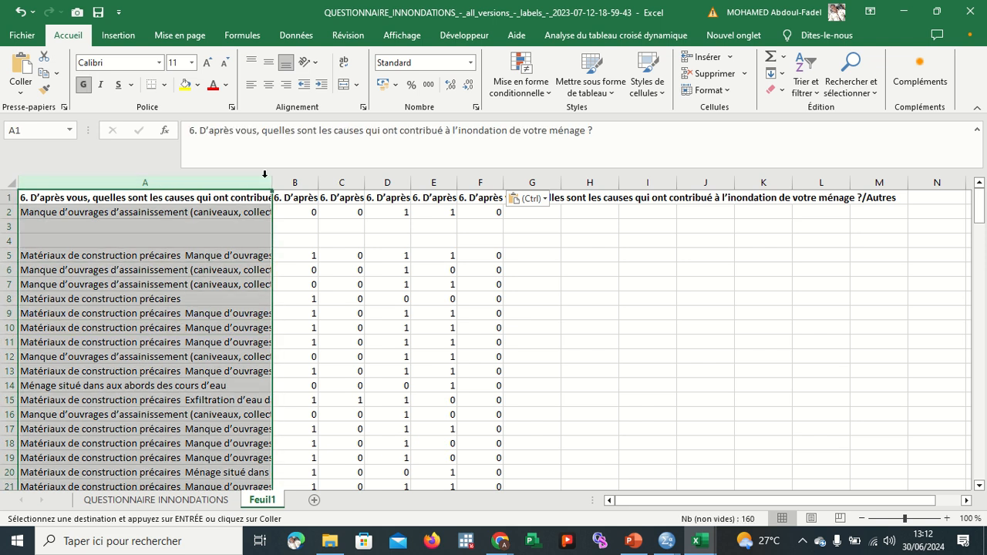
left_click(307, 182)
left_click_drag(307, 182, 479, 182)
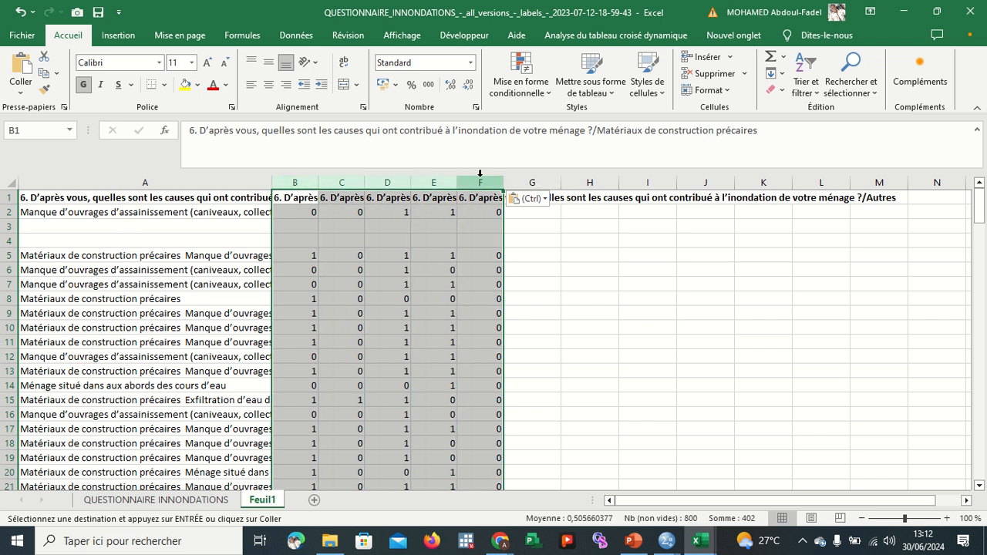
left_click(178, 182)
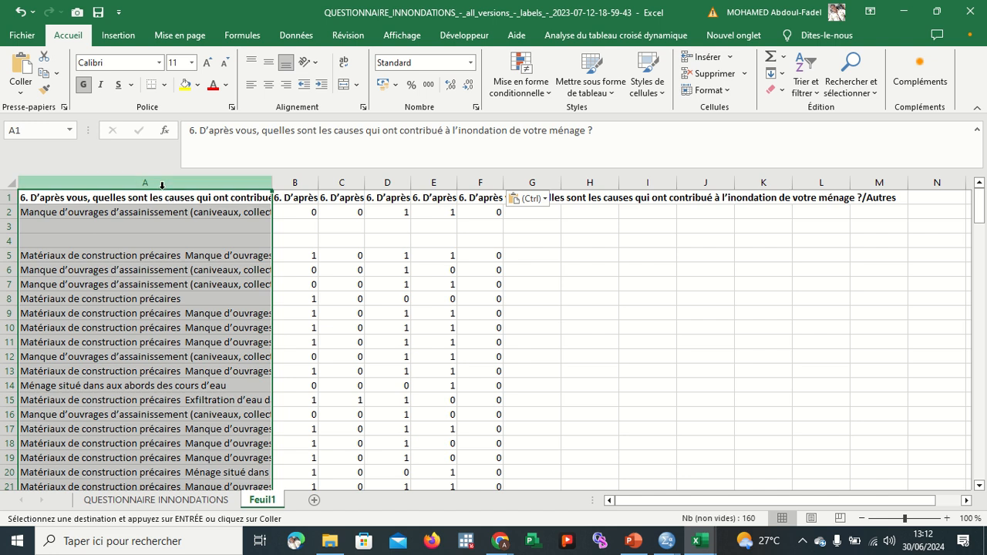
left_click(296, 182)
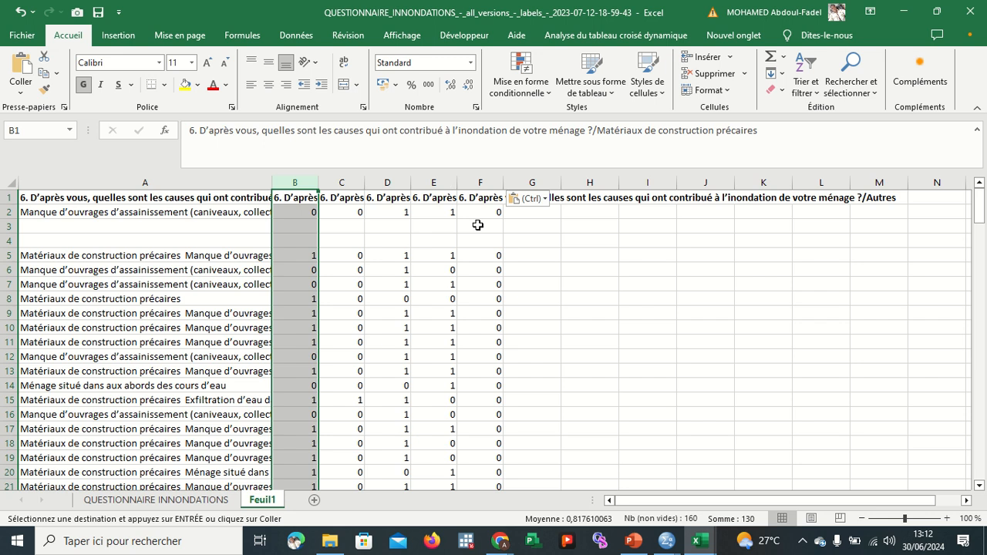
Read the full headers in B1 to F1 to identify which flood cause each 0/1 column represents.
left_click(305, 194)
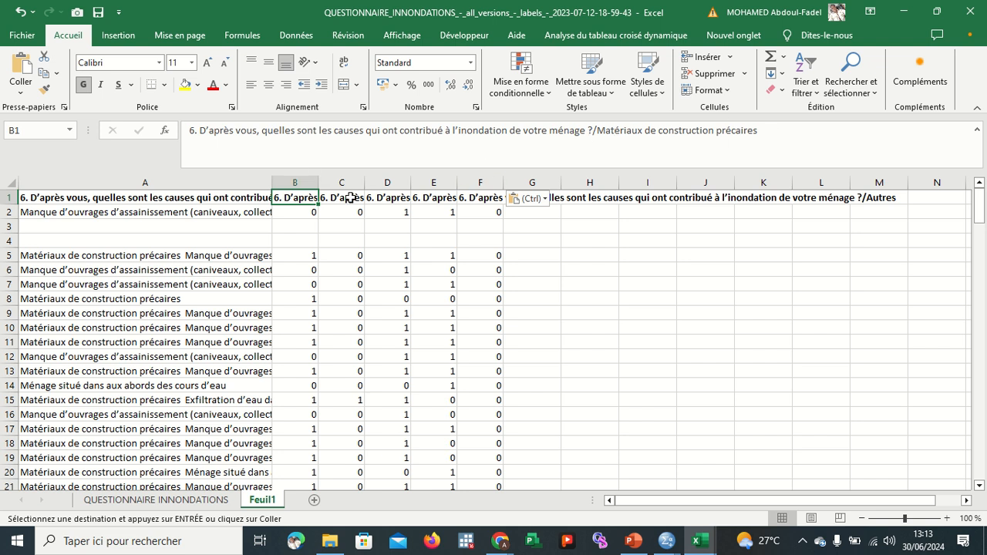
left_click(351, 198)
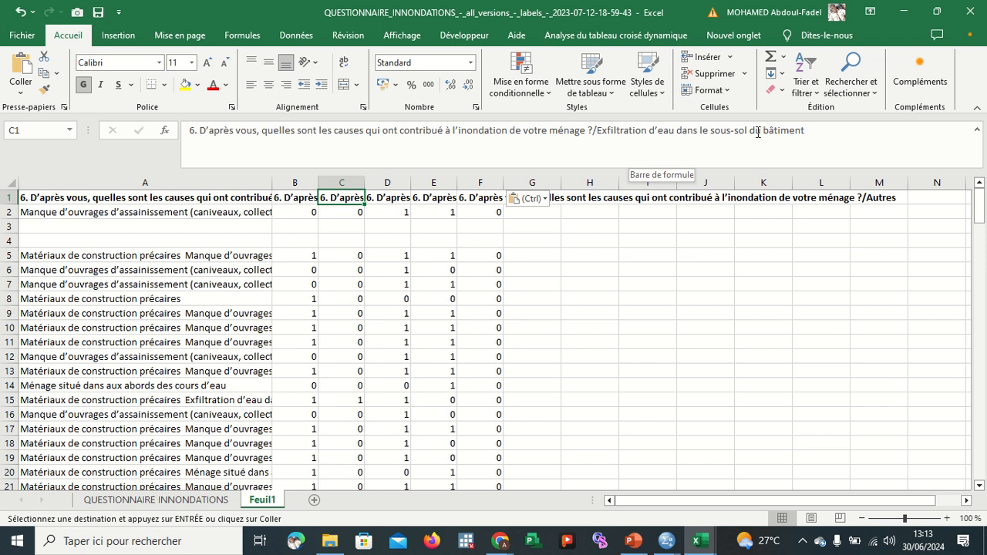
left_click(393, 199)
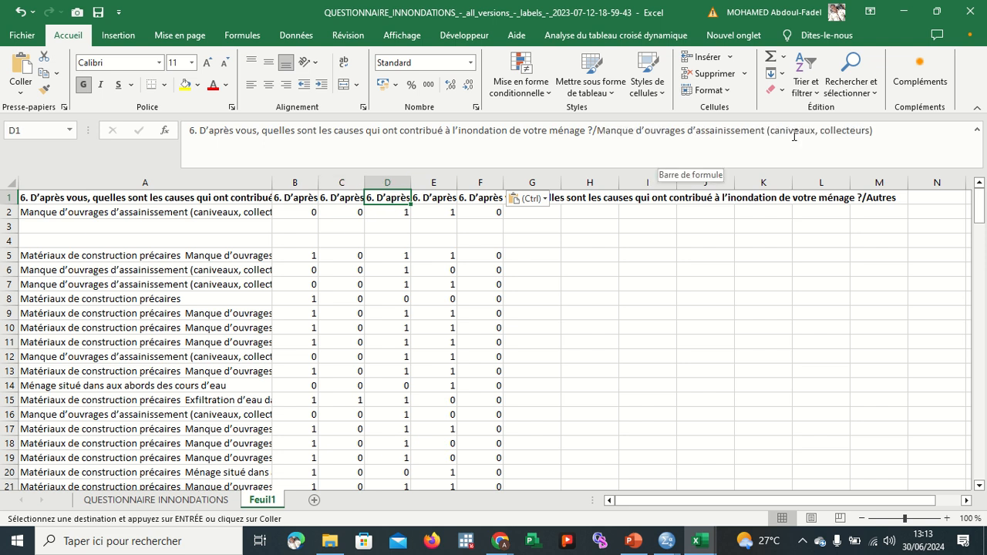
left_click(444, 198)
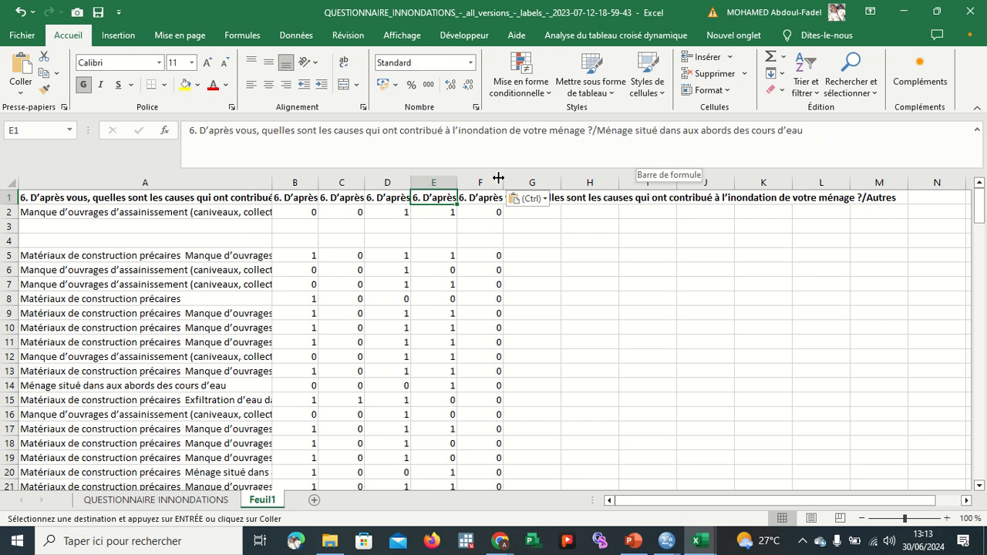
left_click(482, 197)
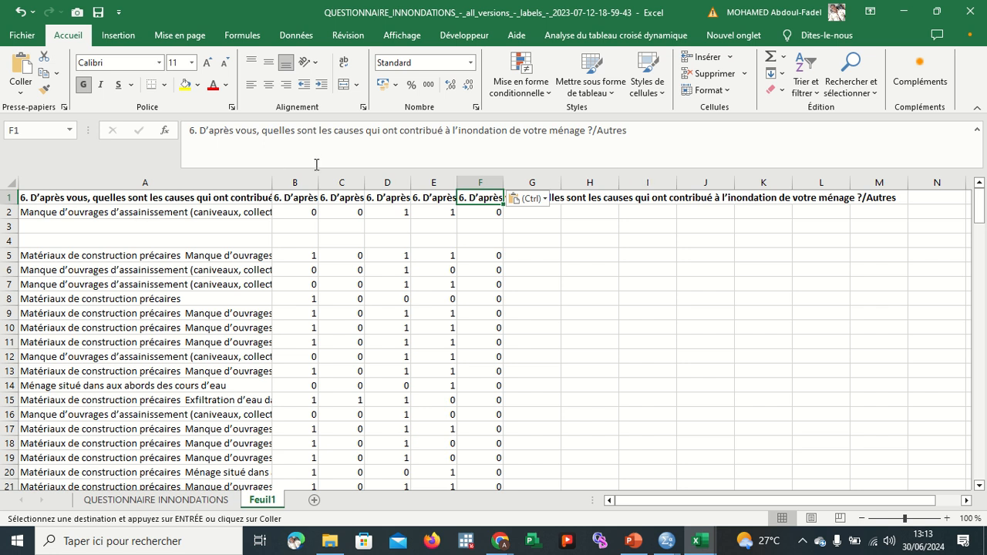
left_click_drag(306, 176, 481, 174)
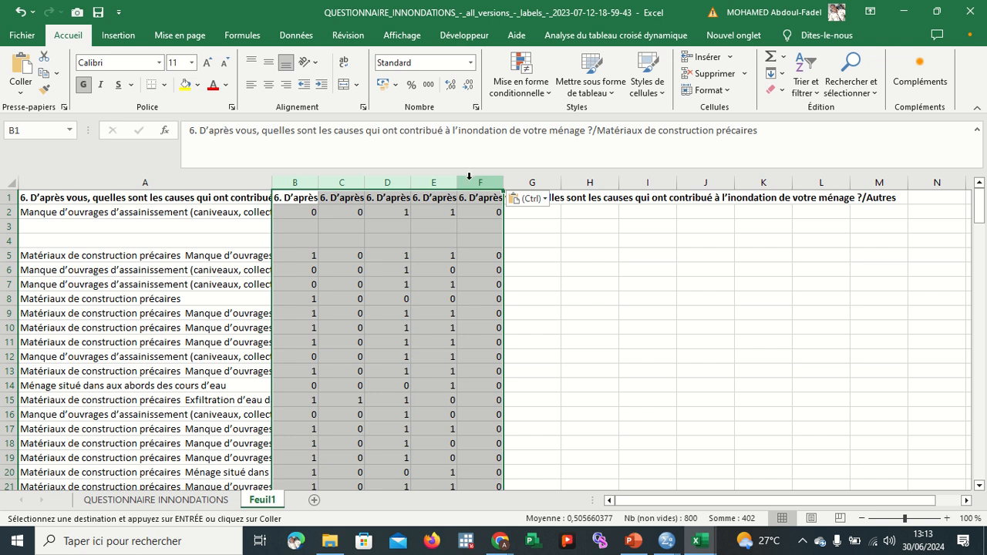
Check the recommended charts and histogram types offered for column A, and leave without inserting a chart.
left_click(166, 178)
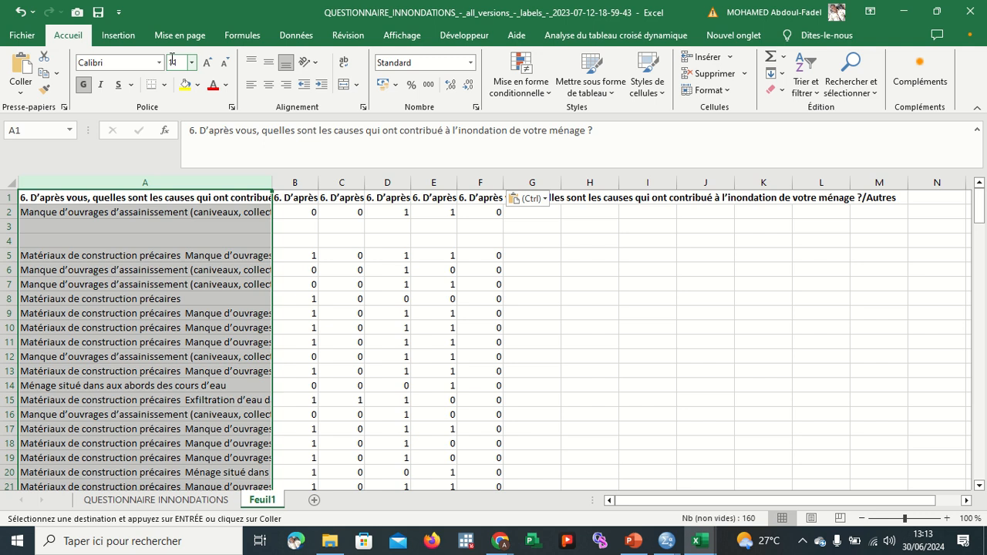
left_click(129, 36)
left_click(296, 85)
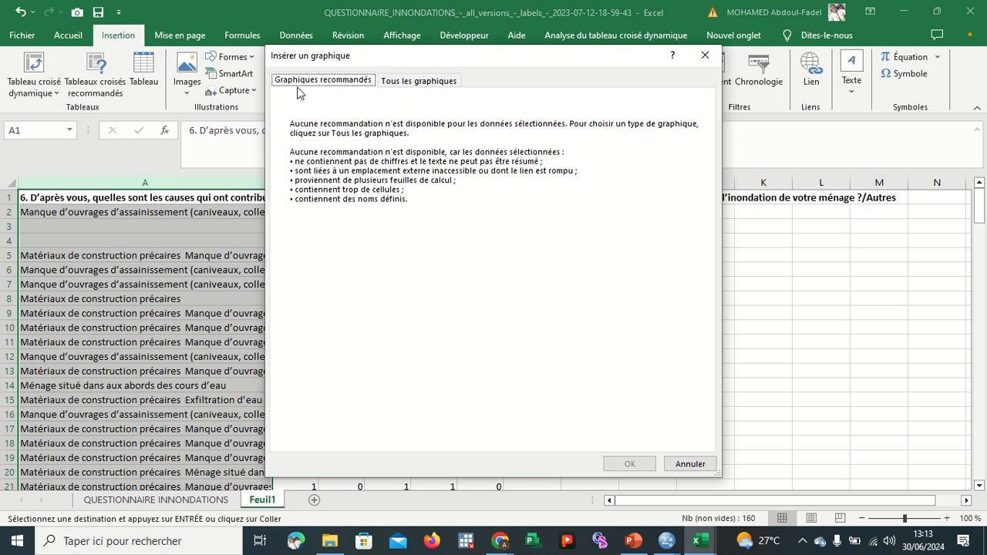
left_click(432, 80)
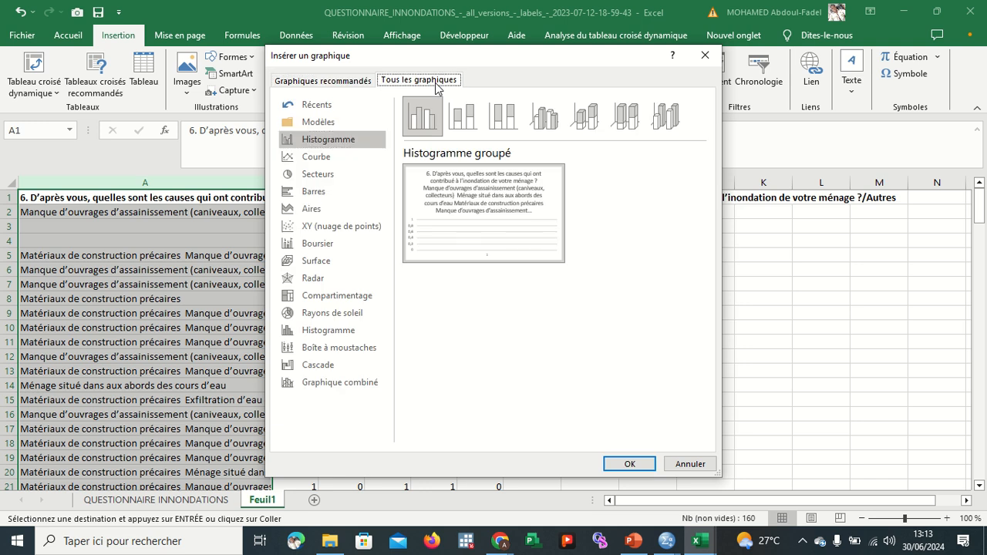
left_click(472, 112)
left_click(705, 60)
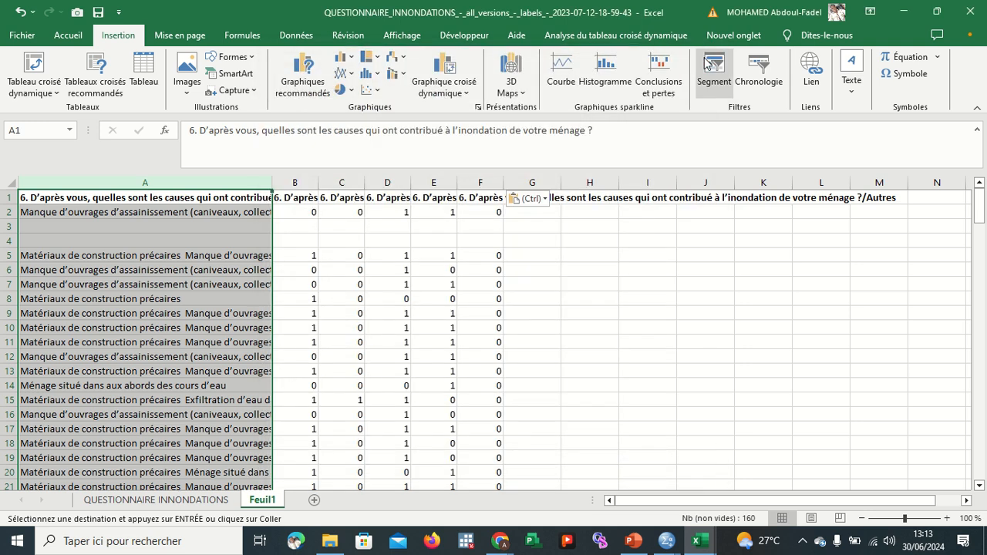
Inspect the combined answers in column A and the empty rows 3 and 4 of the copied data.
left_click(228, 256)
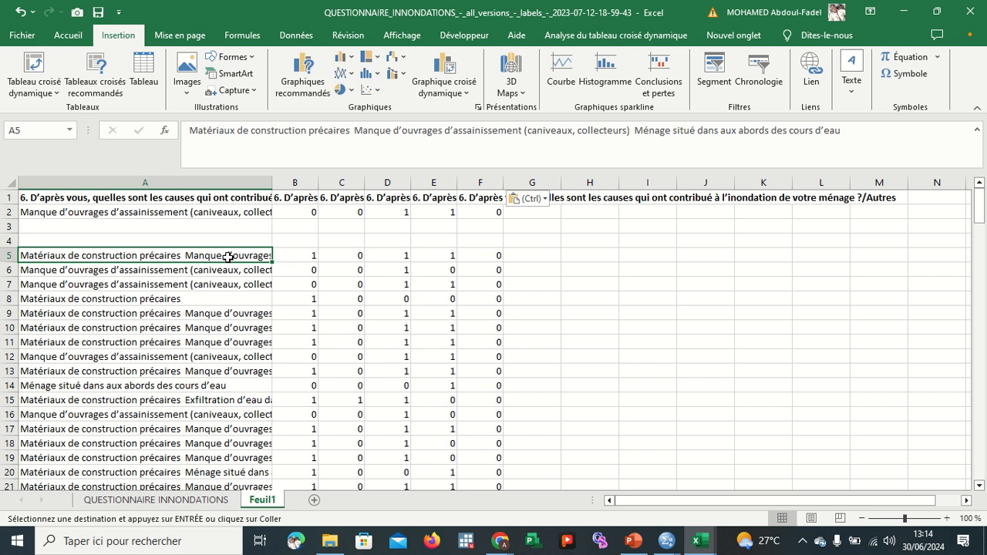
left_click(378, 348)
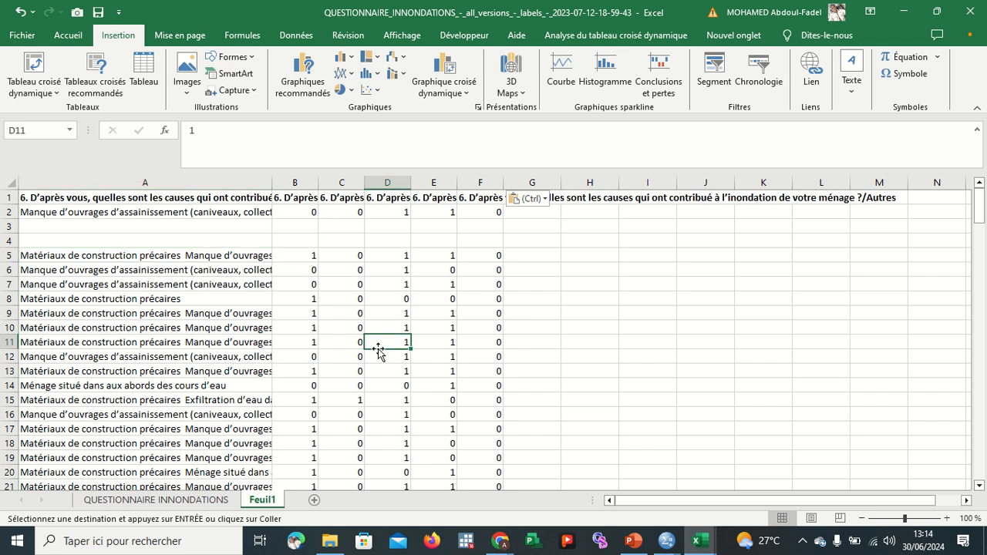
left_click(167, 227)
scroll(158, 228, "down", 3)
scroll(153, 228, "up", 3)
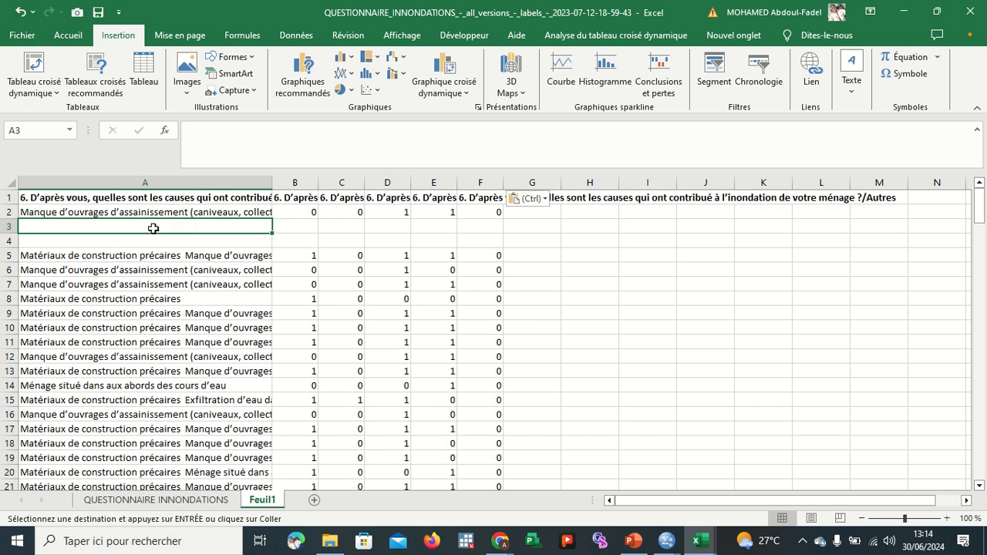
left_click(9, 225)
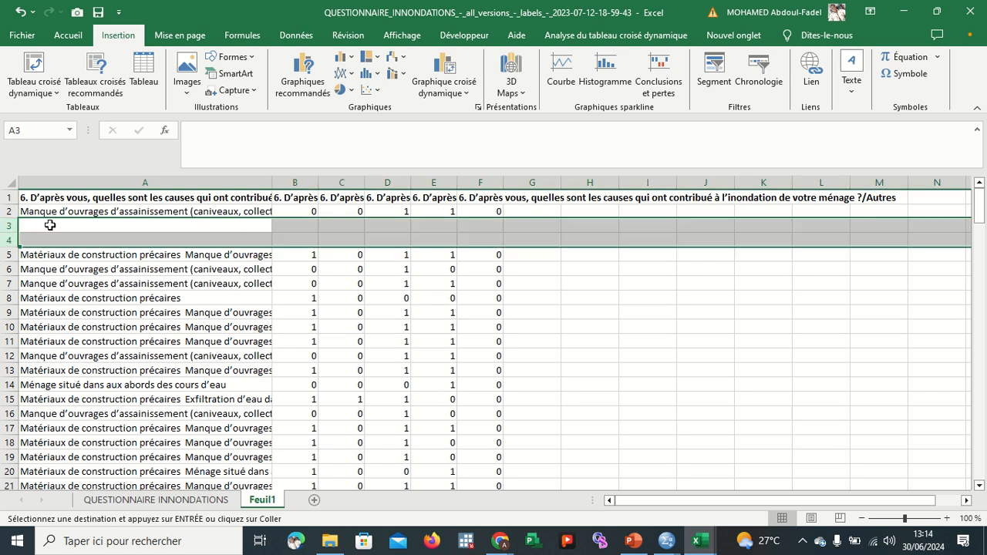
left_click(49, 223)
left_click(63, 212)
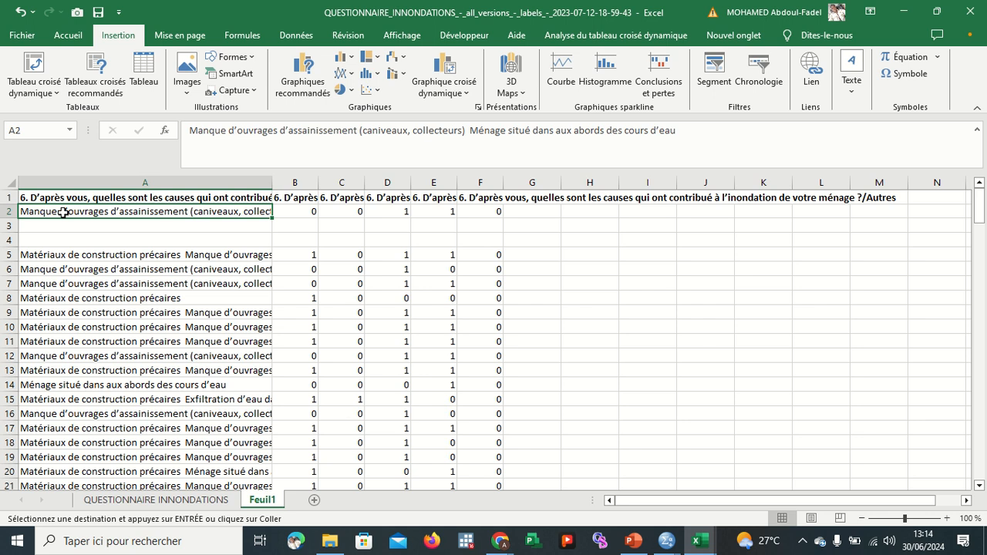
Fill the empty row 3 with a copy of the answers in A2:F2.
left_click_drag(108, 213, 487, 213)
key("ctrl+c")
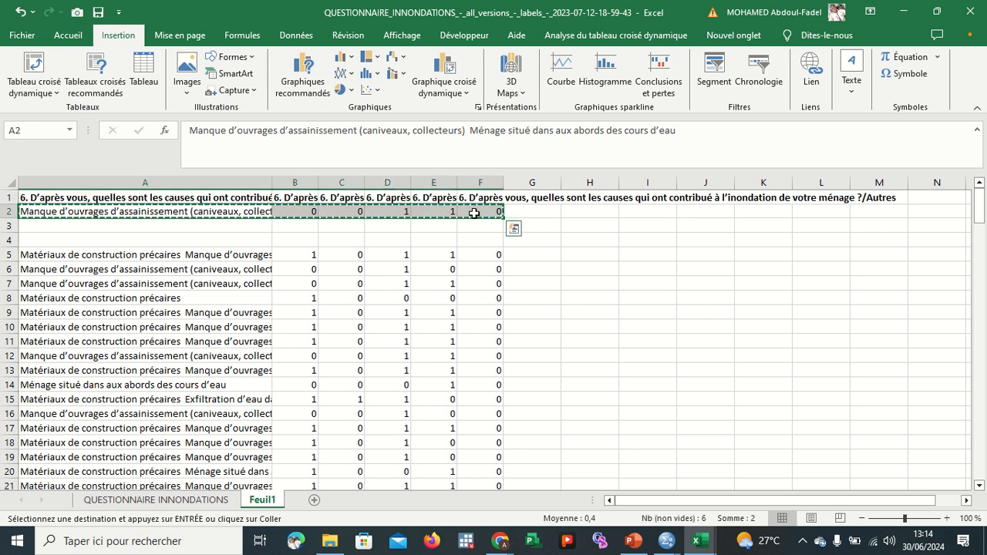
left_click(246, 227)
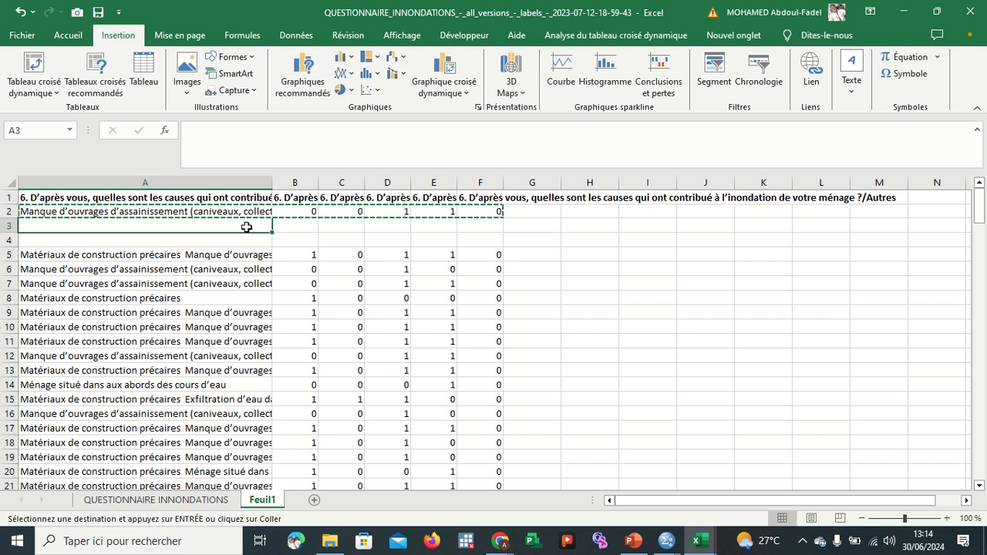
key("ctrl+v")
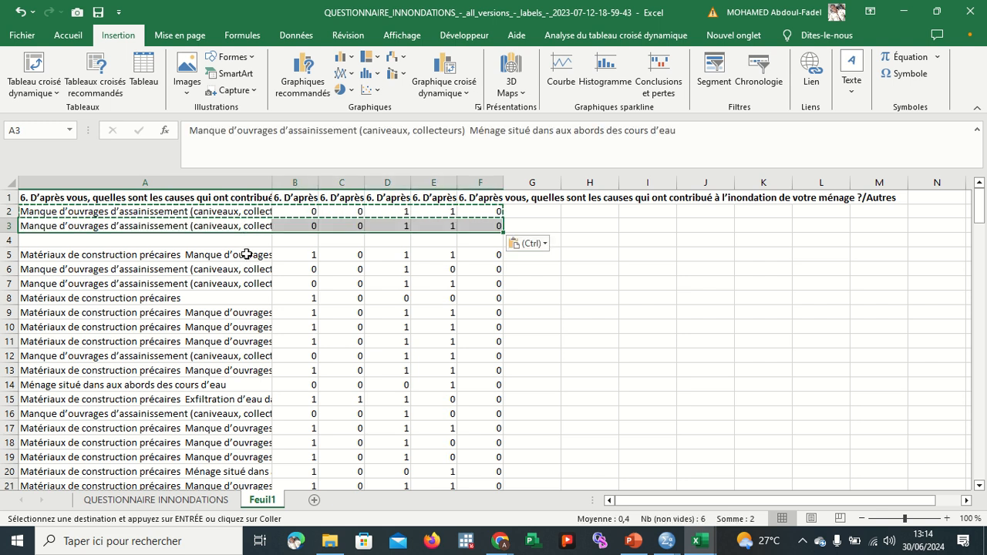
Fill the empty row 4 with a copy of the answers in A5:F5.
left_click_drag(247, 254, 493, 254)
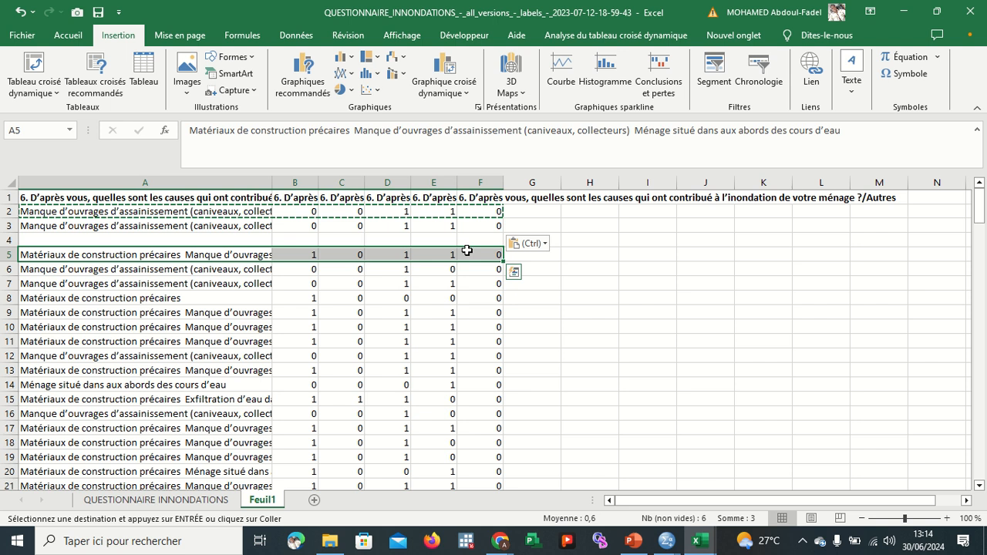
key("ctrl+c")
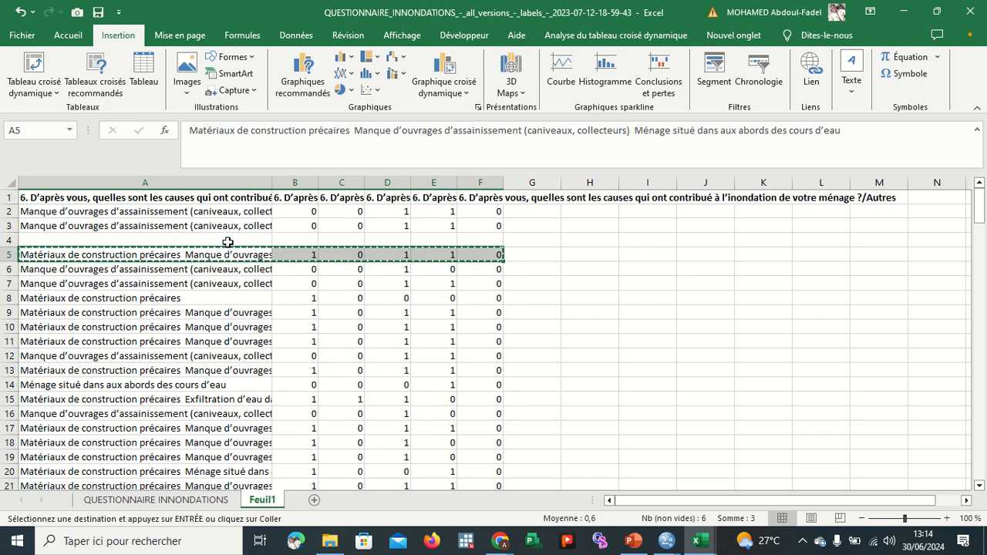
left_click(229, 242)
key("ctrl+v")
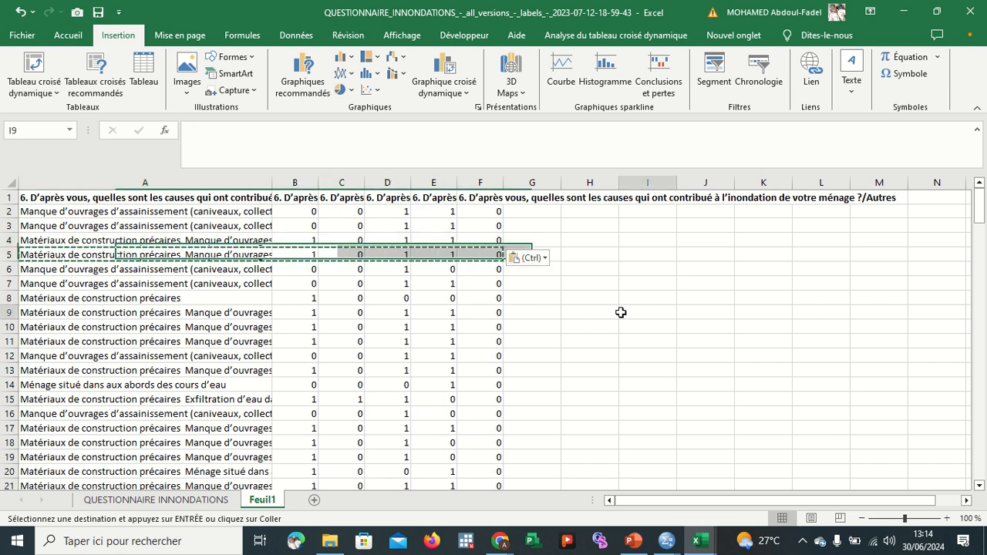
left_click(621, 312)
key("Escape")
Find the next empty row, 55, and fill it with a copy of the answers in A56:F56.
scroll(620, 312, "down", 18)
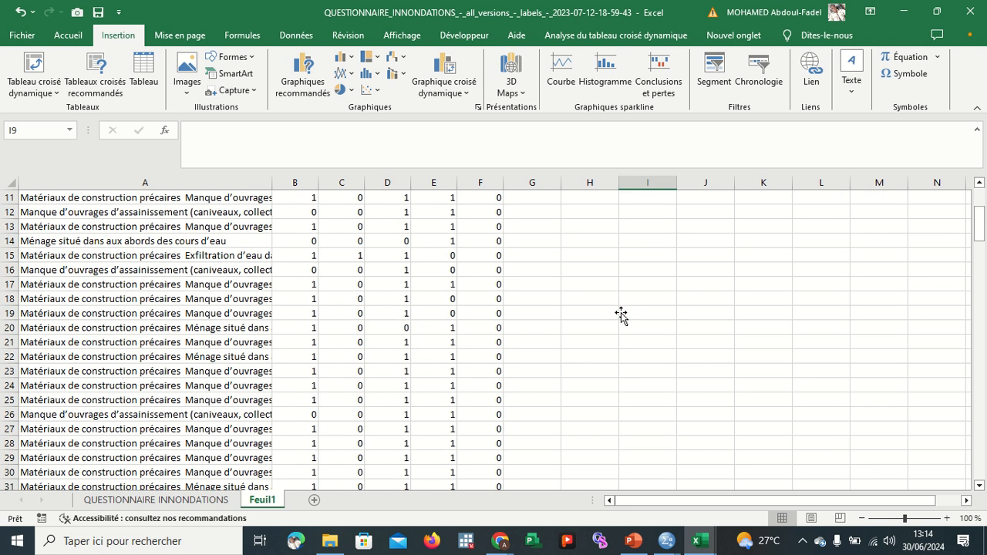
scroll(621, 302, "up", 1)
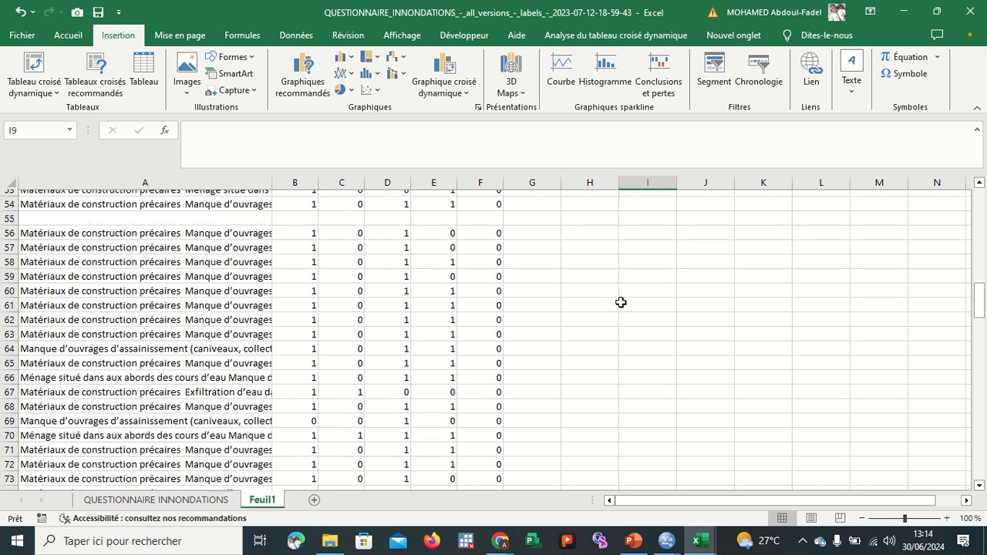
left_click(48, 270)
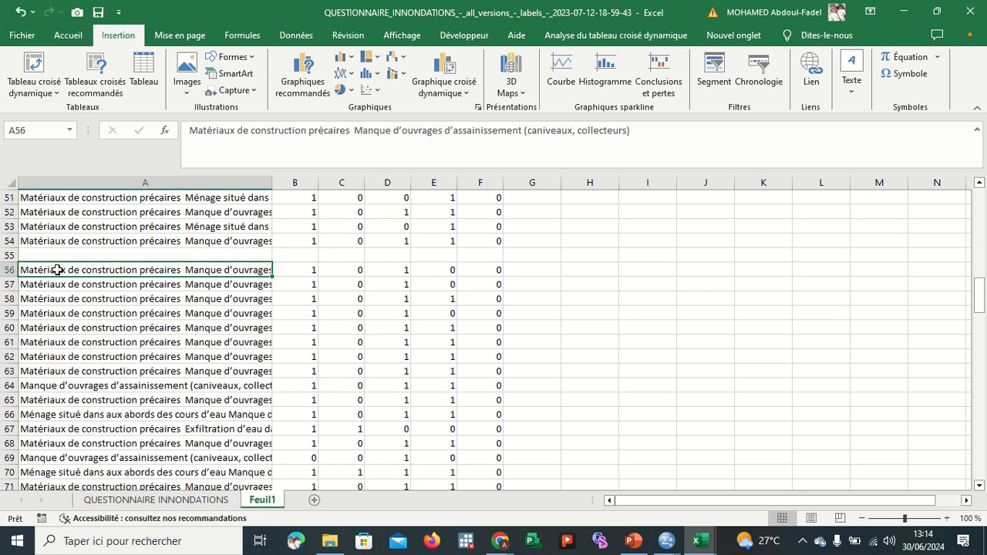
left_click_drag(64, 270, 494, 268)
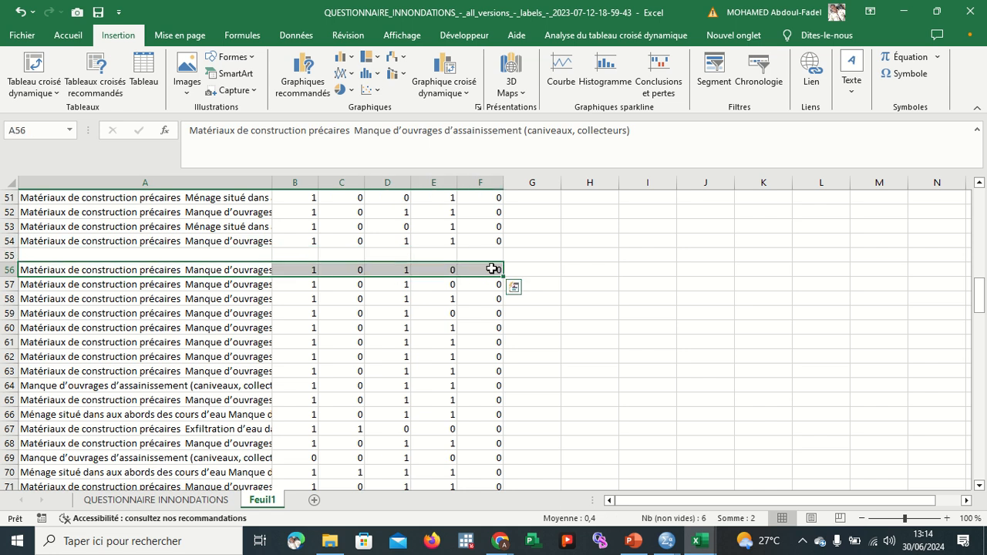
key("ctrl+c")
left_click(140, 256)
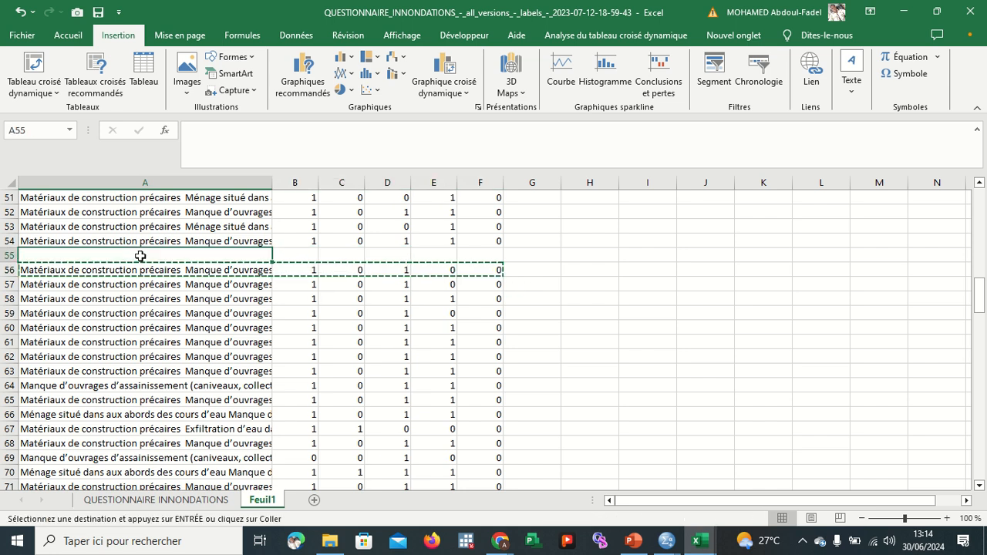
key("ctrl+v")
left_click(478, 333)
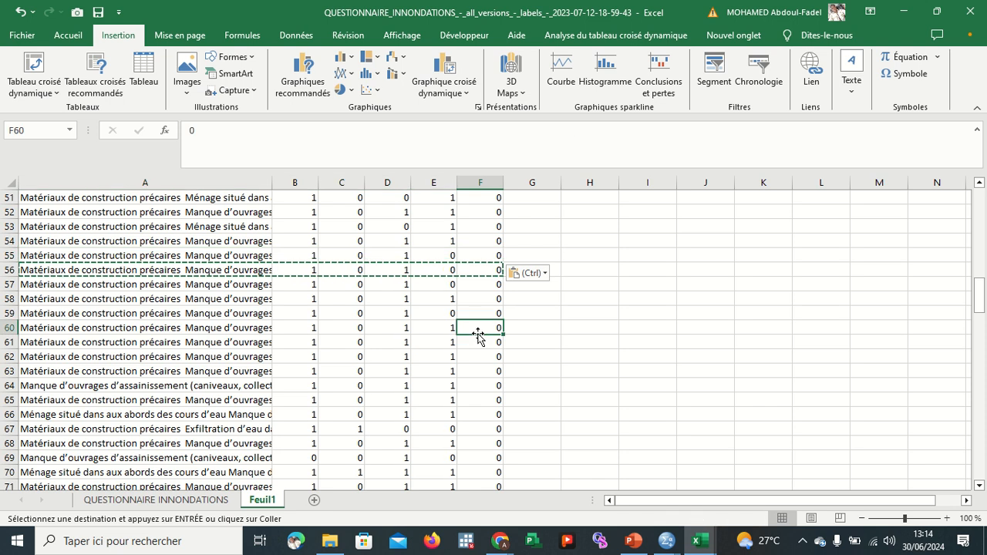
Check the remaining rows down to the end of the data at row 163 for empty answers.
scroll(478, 333, "down", 15)
scroll(477, 333, "down", 20)
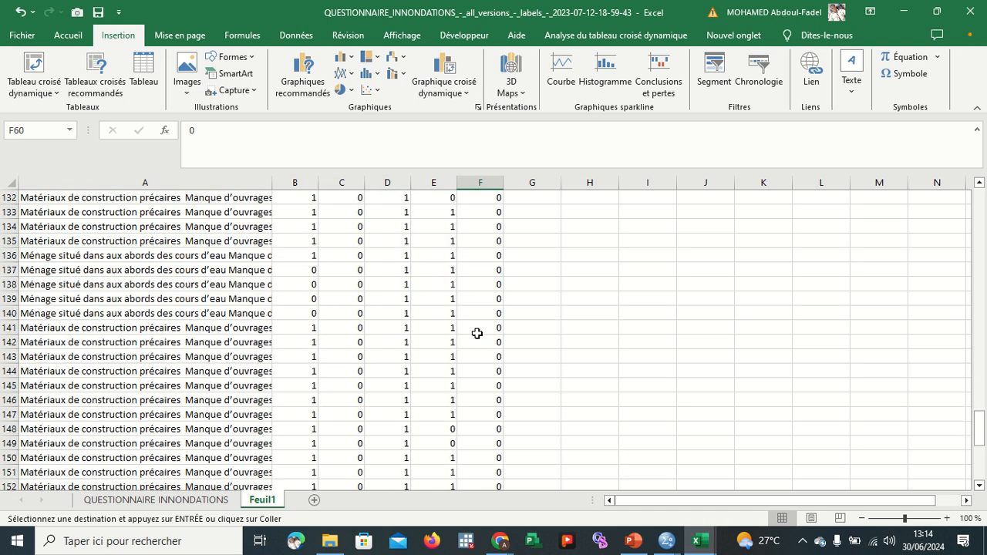
scroll(477, 333, "up", 3)
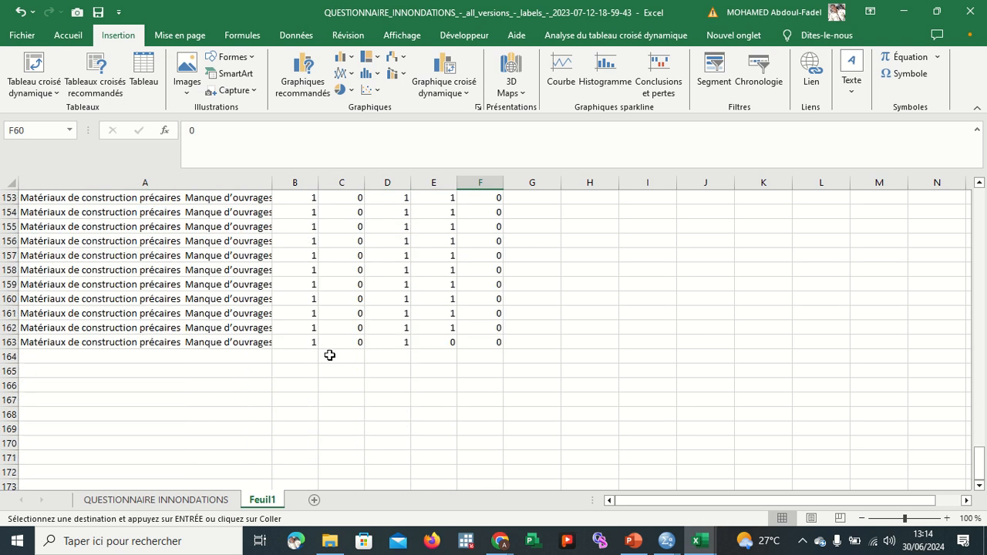
left_click(571, 355)
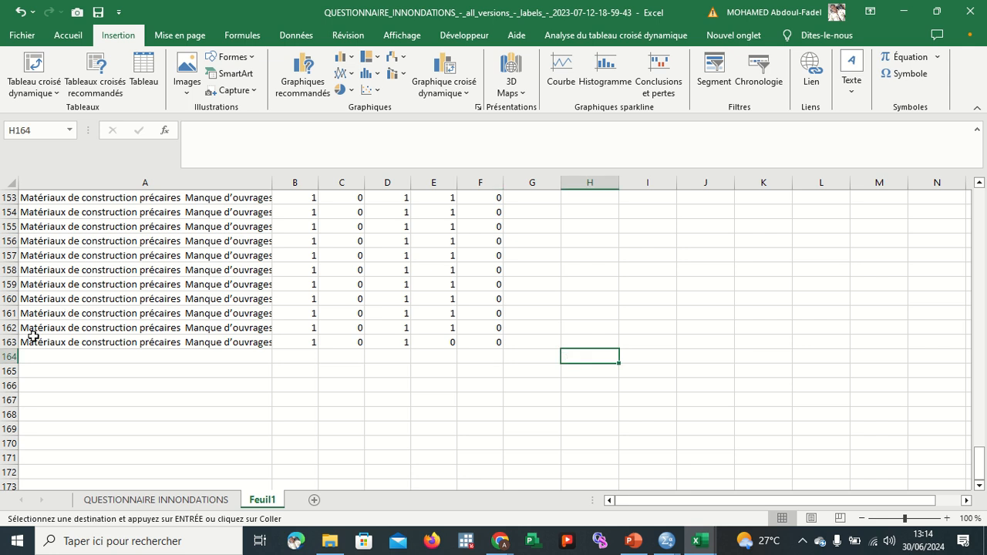
left_click(6, 356)
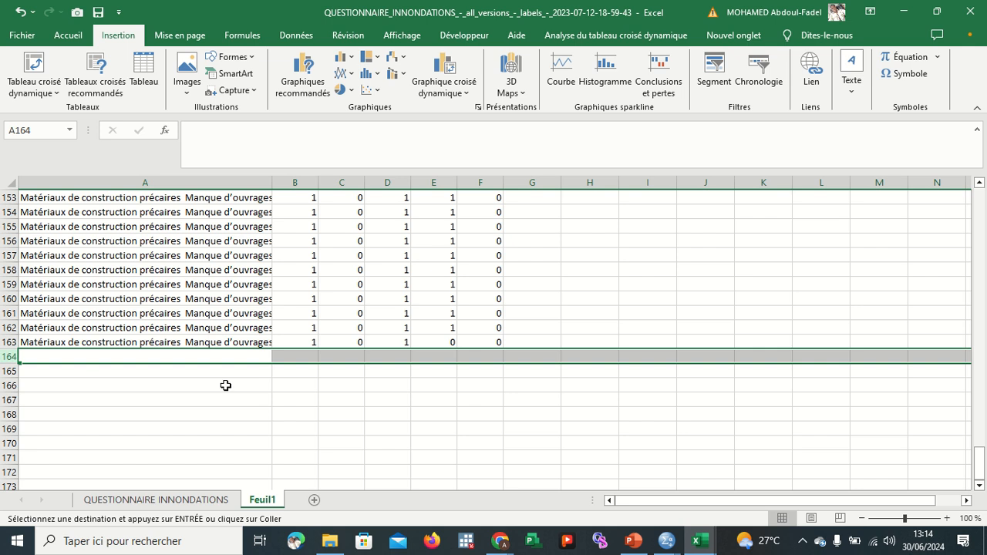
left_click(312, 351)
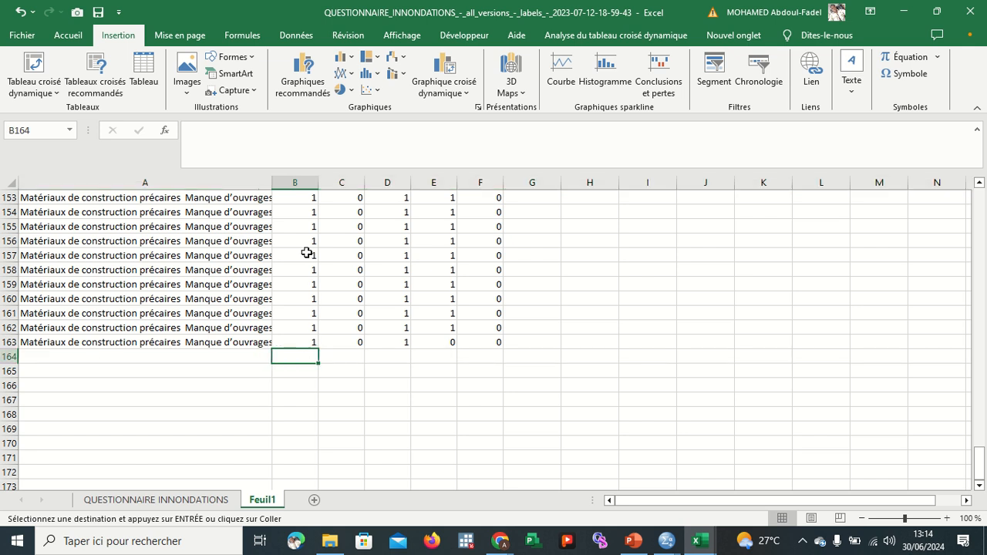
left_click(302, 211)
scroll(303, 251, "up", 20)
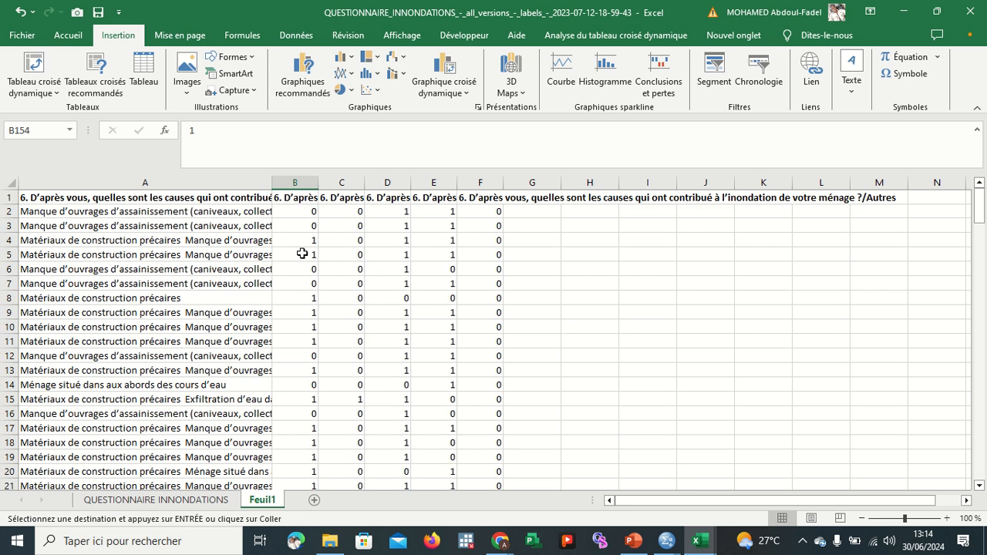
Examine column B's full header and its 0/1 values to see how the construction-materials option is coded.
left_click(301, 214)
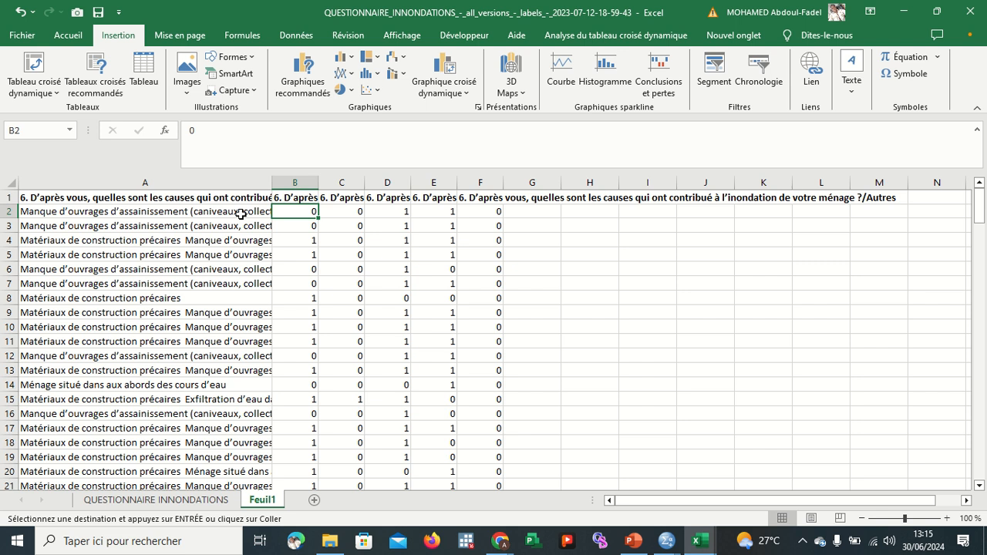
left_click(296, 182)
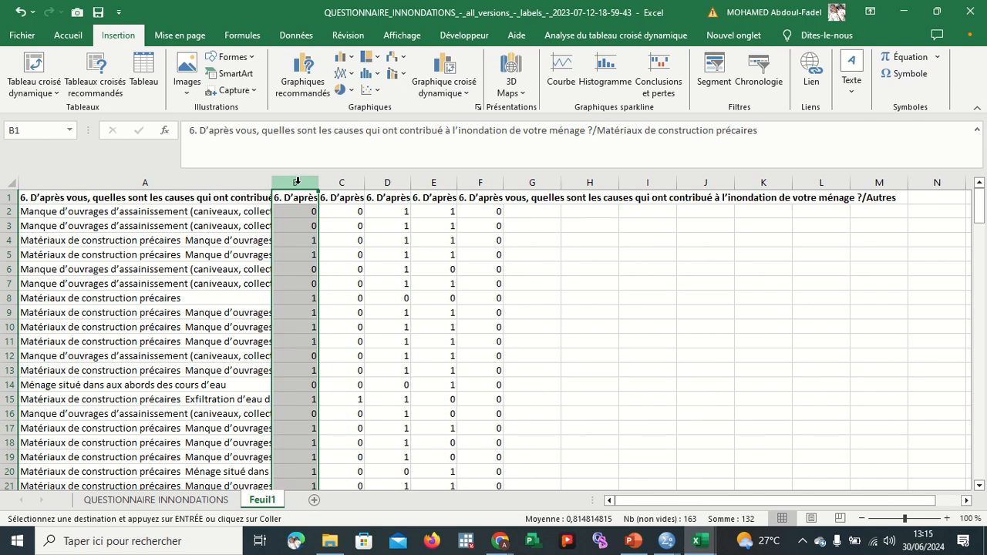
left_click(298, 196)
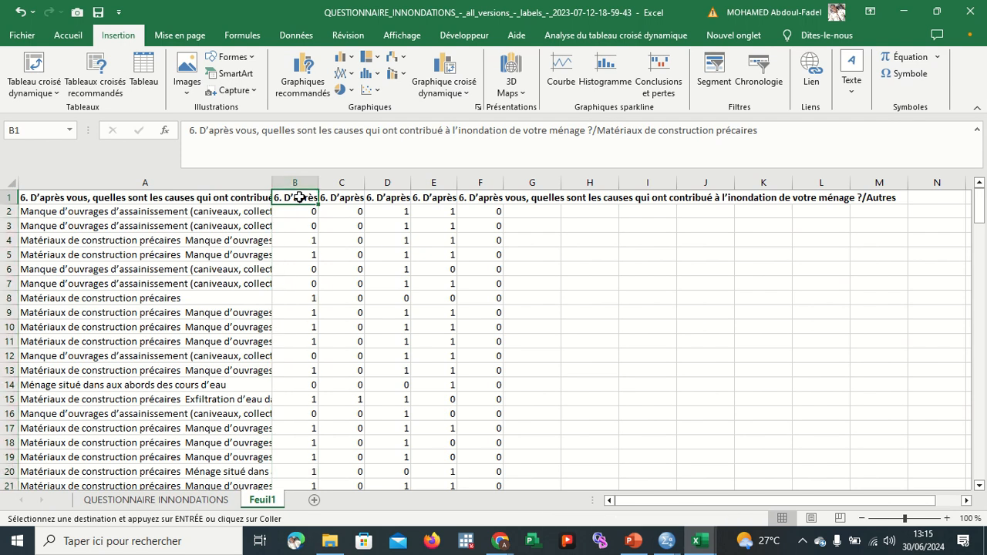
left_click(298, 181)
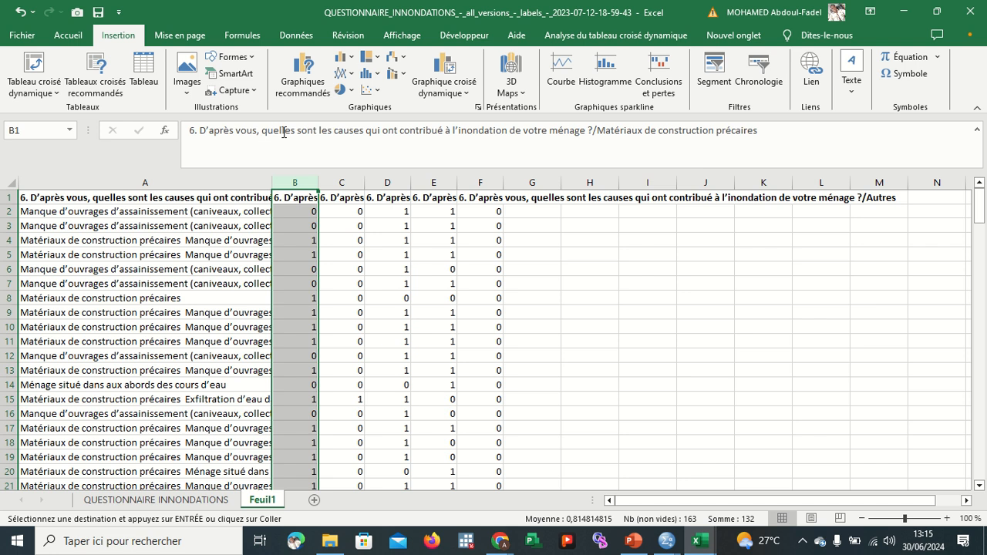
left_click(295, 240)
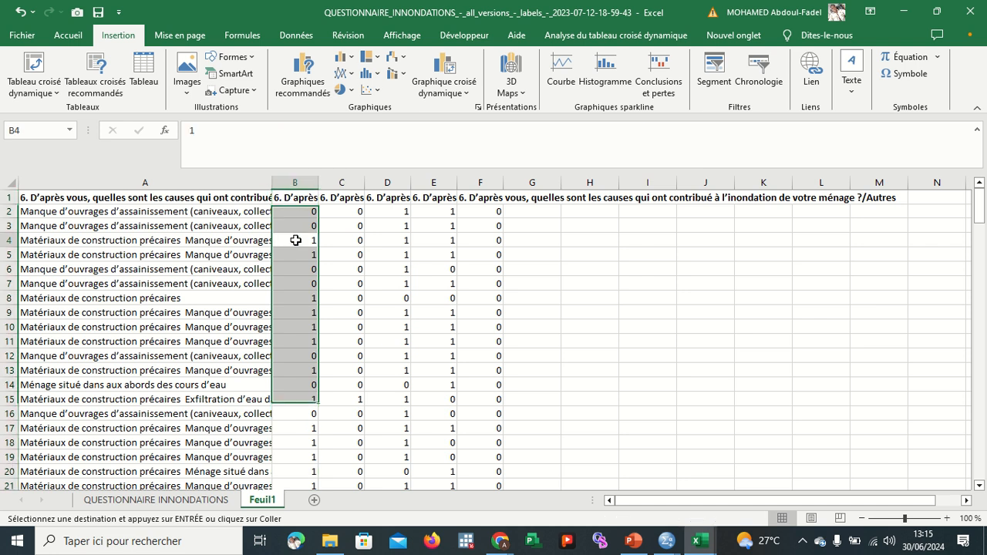
left_click(295, 240)
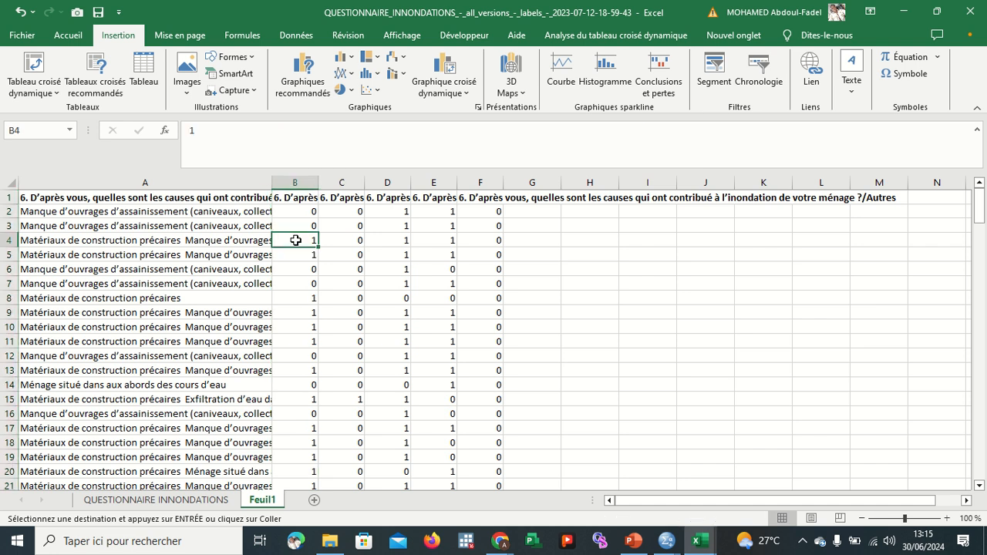
left_click(298, 197)
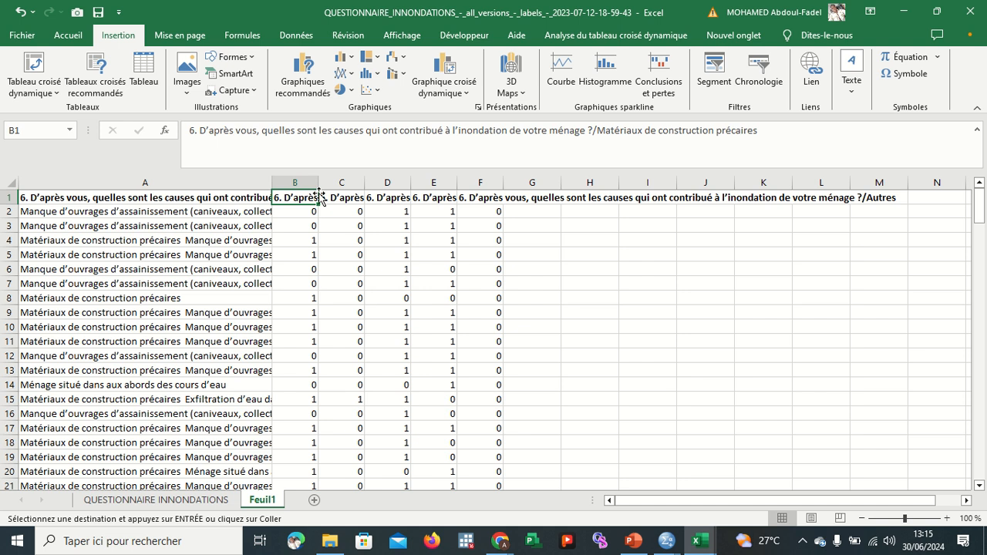
left_click(299, 182)
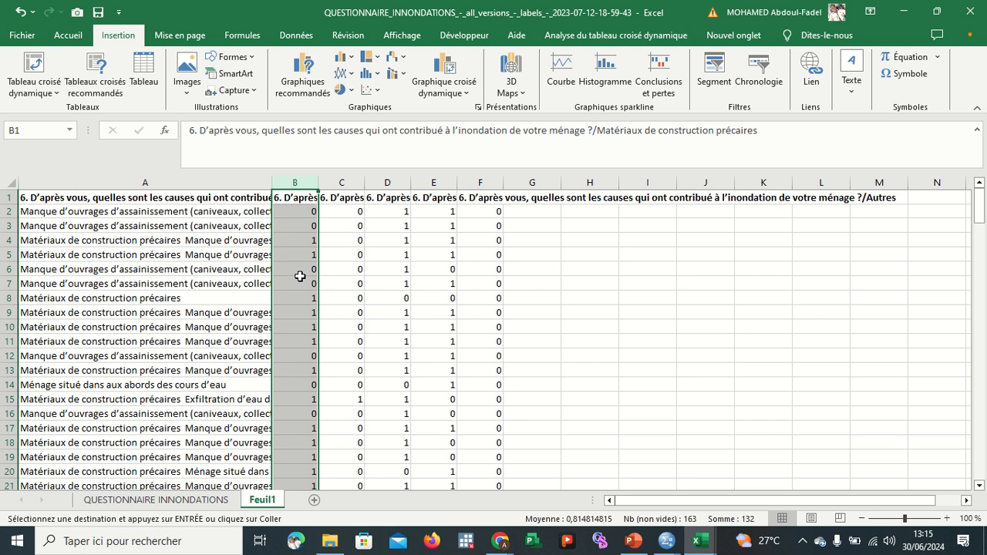
left_click(298, 301)
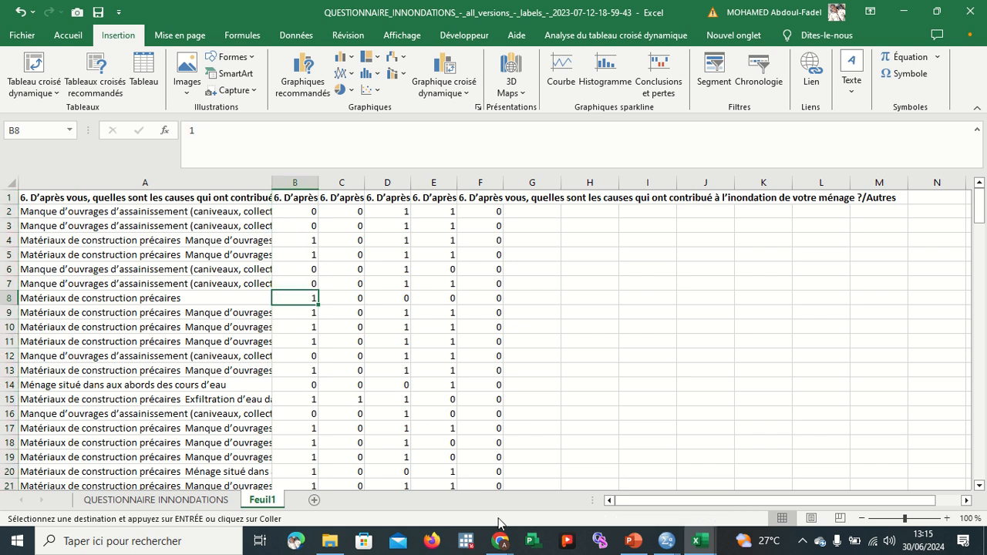
Switch to the Google Meet call to admit the waiting participant, and return to the Excel worksheet.
mouse_move(499, 540)
left_click(432, 478)
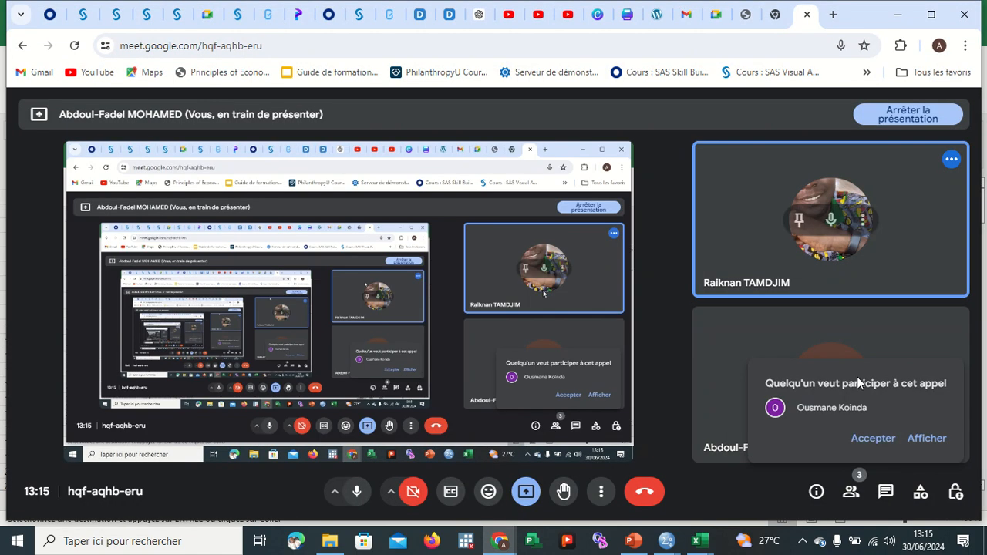
left_click(872, 439)
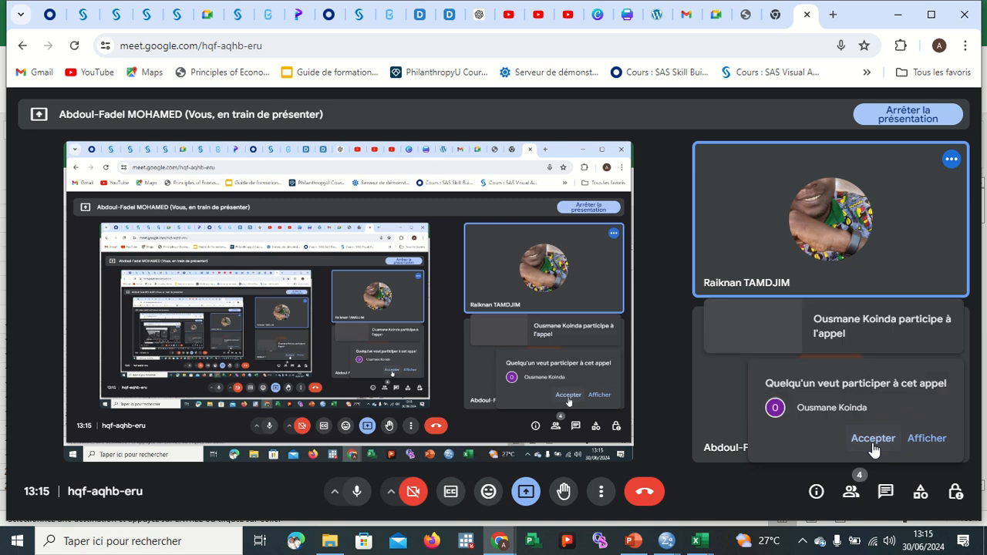
left_click(898, 14)
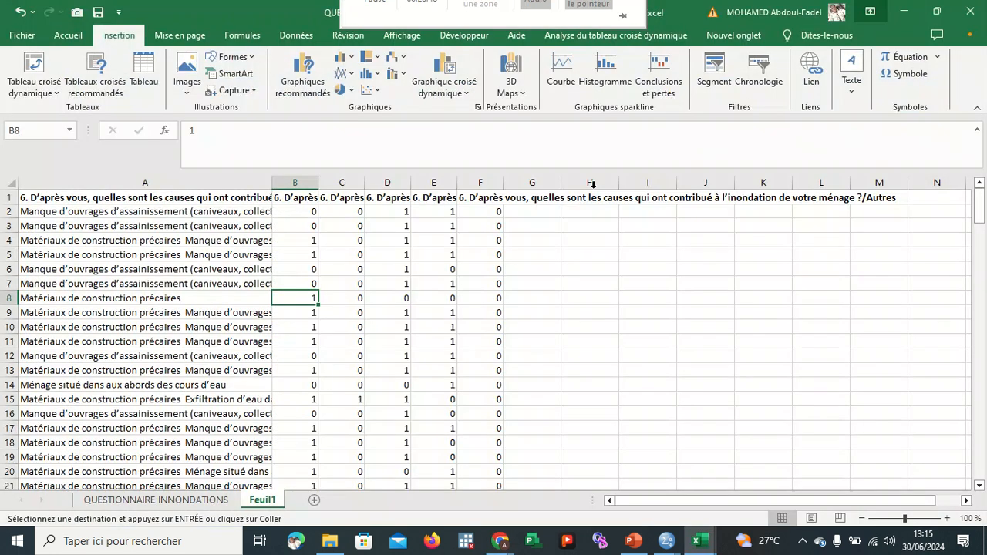
Total each 0/1 option column from B to F with AutoSum in row 164, below the data.
left_click(303, 358)
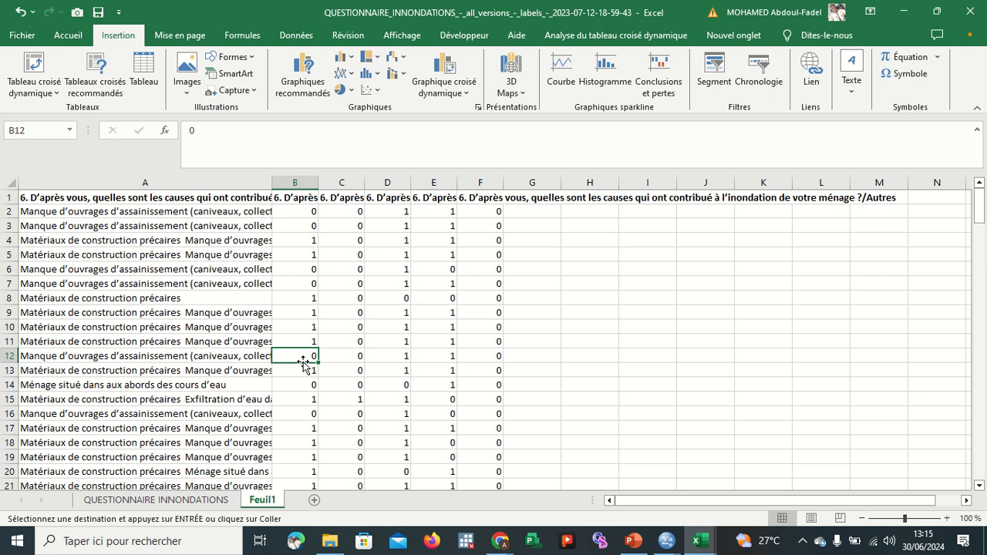
key("ctrl+shift+Down")
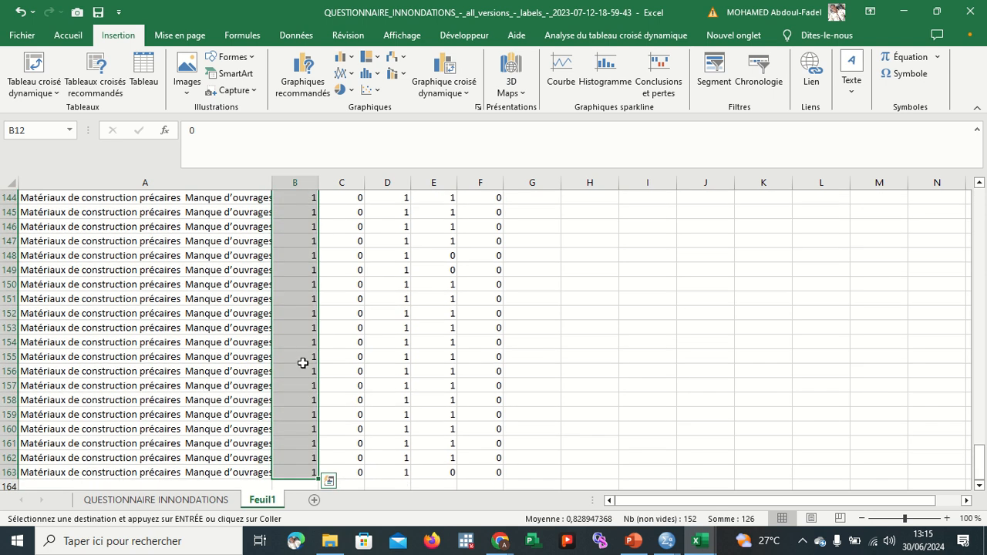
left_click(296, 456)
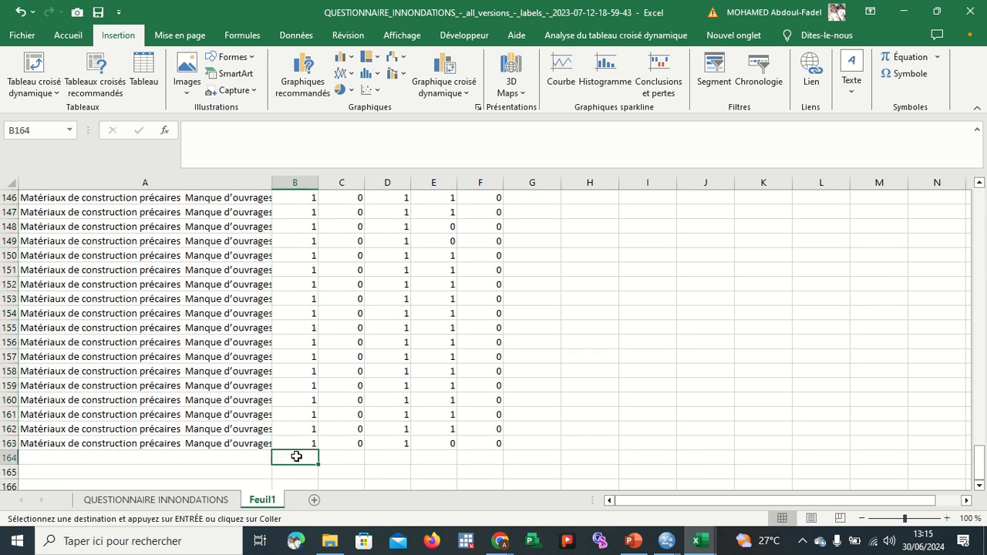
left_click_drag(295, 458, 479, 457)
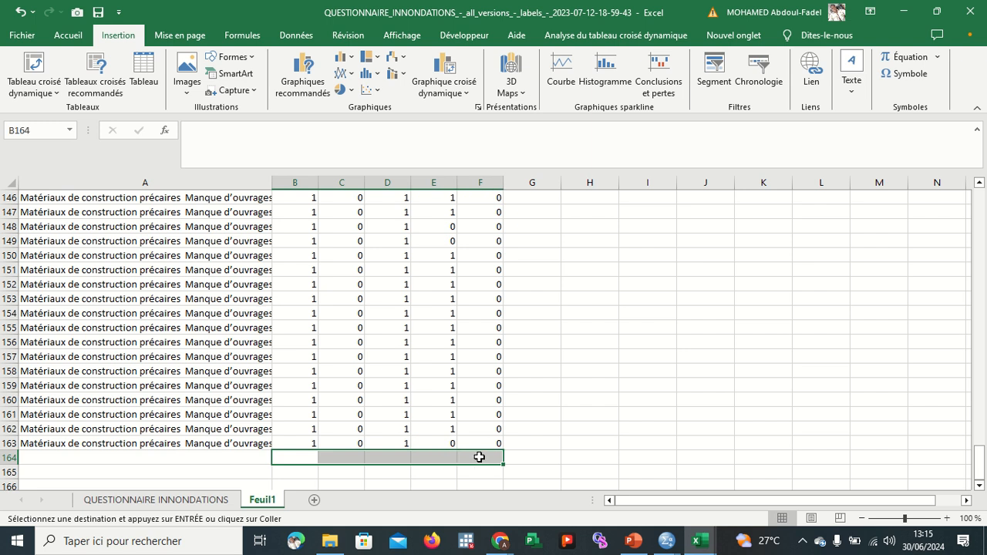
key("alt+=")
left_click(593, 427)
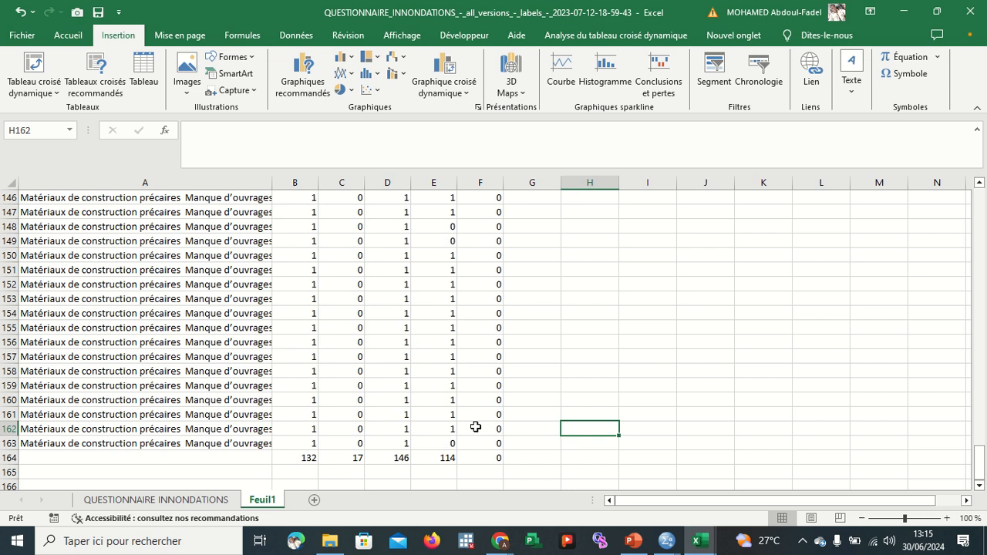
Examine the option totals in row 164, from column B to column F.
left_click(294, 457)
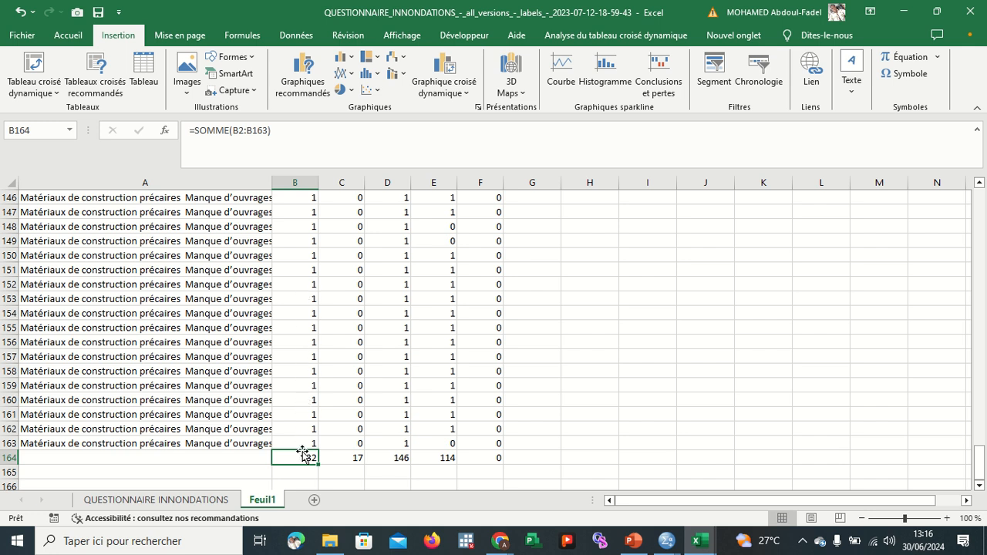
left_click_drag(303, 457, 486, 460)
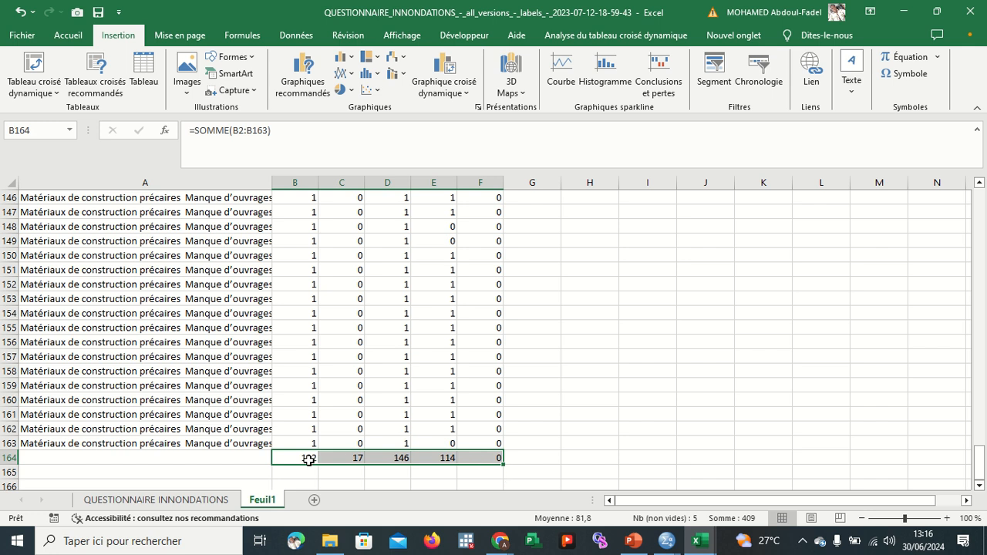
key("ctrl+c")
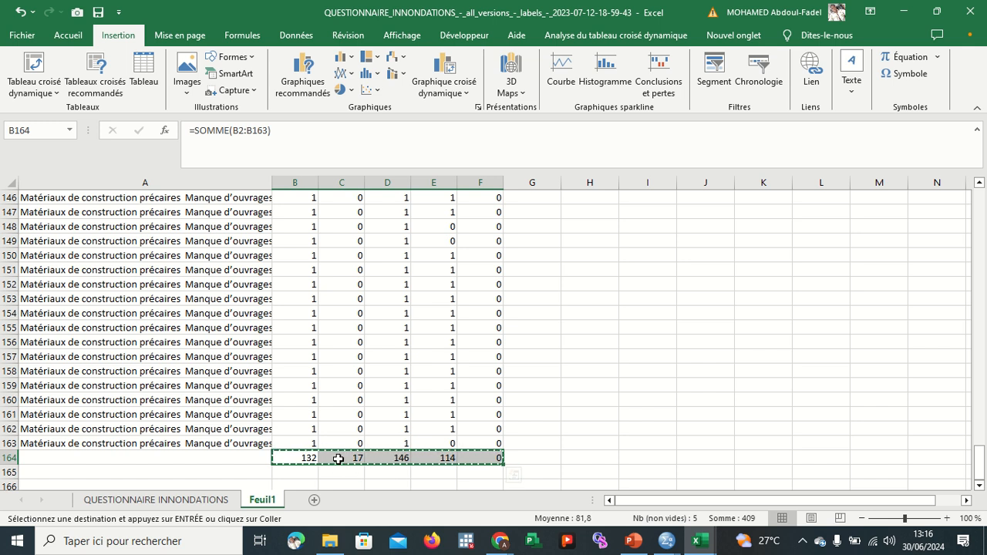
key("Escape")
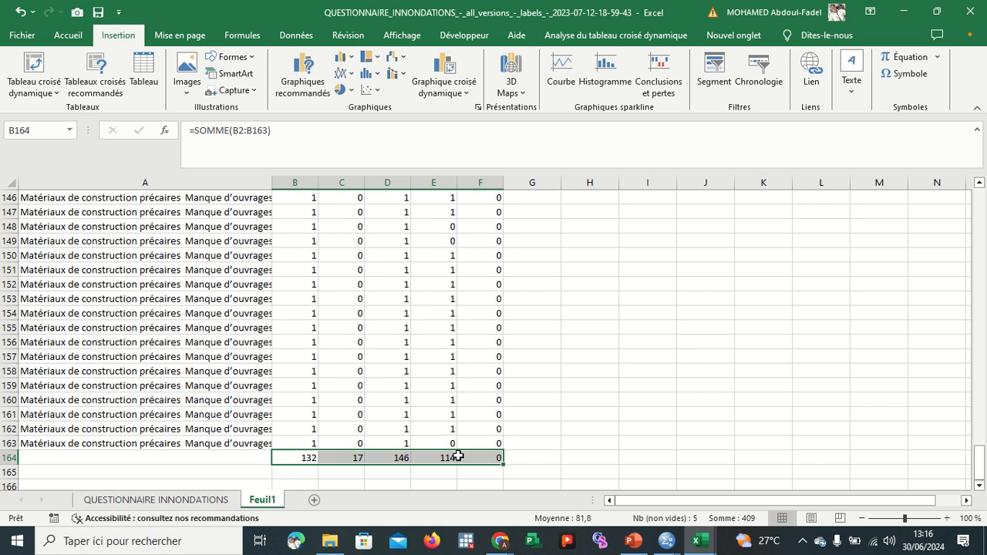
mouse_move(568, 5)
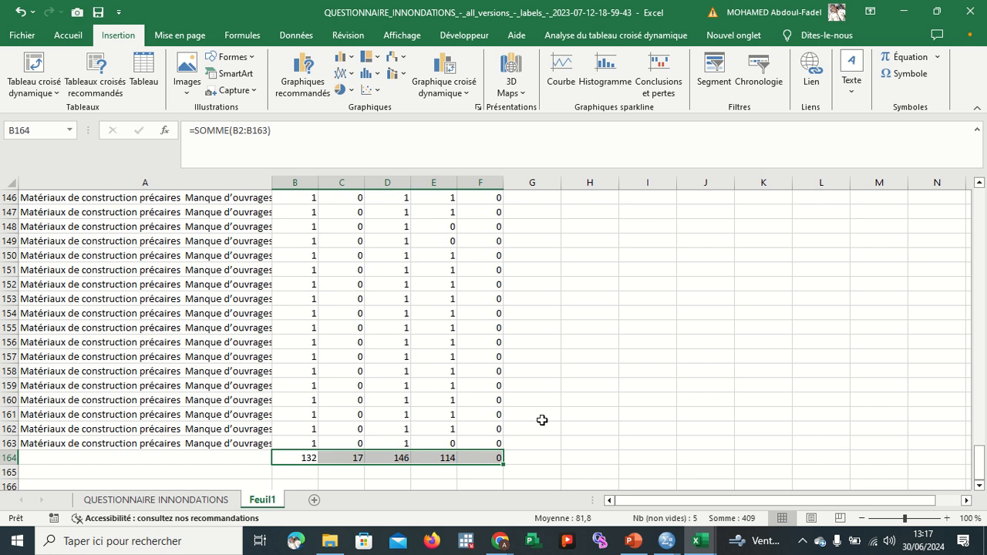
scroll(540, 418, "down", 1)
left_click(540, 416)
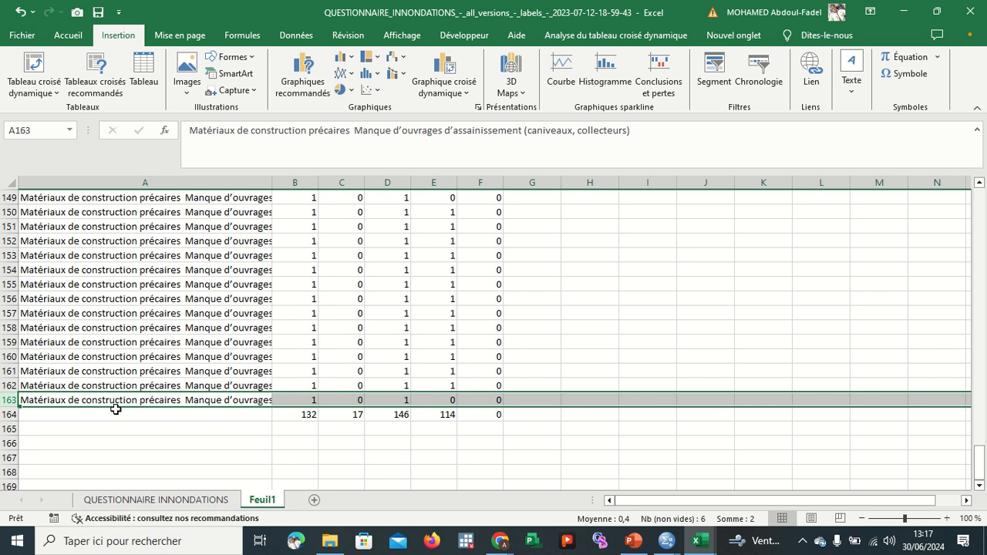
left_click(310, 413)
left_click_drag(324, 411, 429, 415)
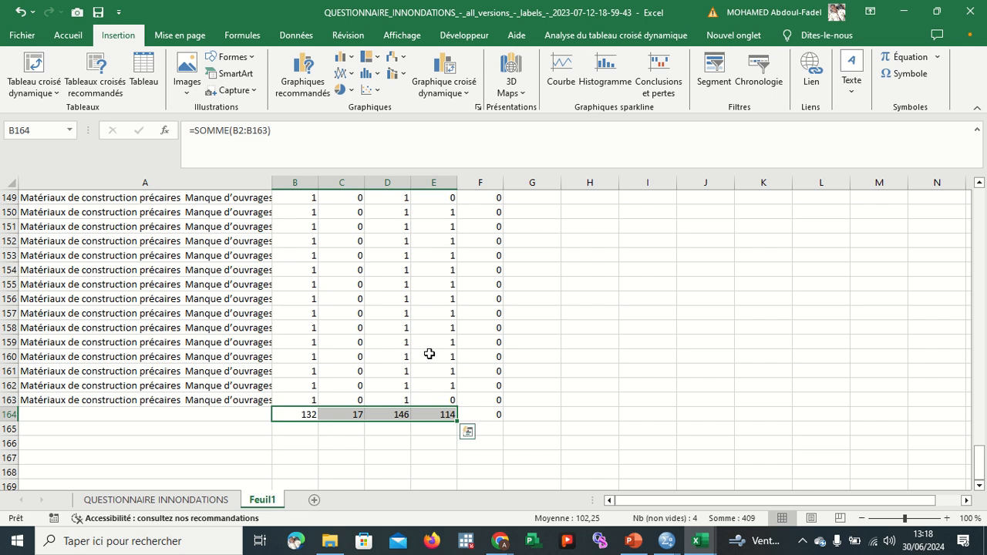
Copy the option text "Matériaux de construction précaires" from the header in B1 into cell I7.
scroll(496, 331, "up", 20)
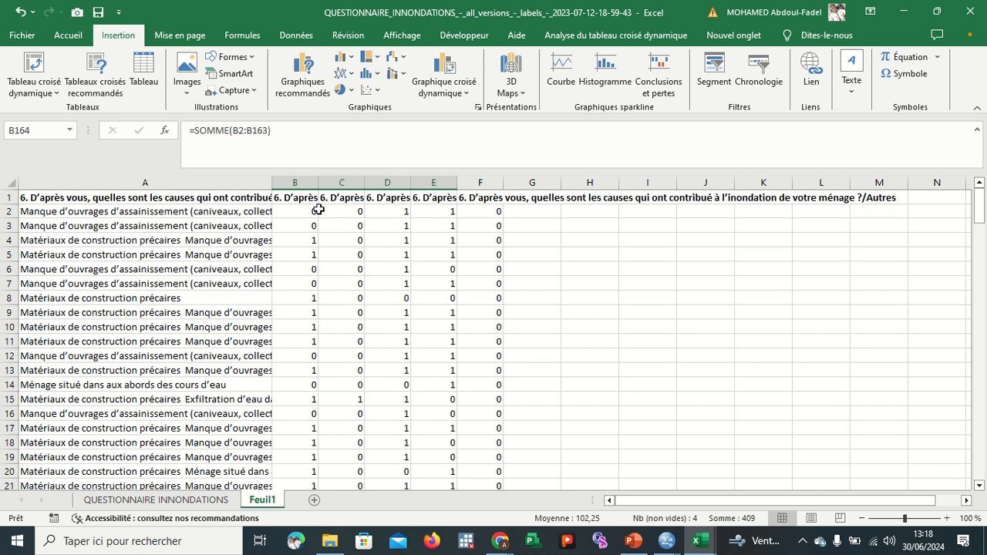
left_click(290, 197)
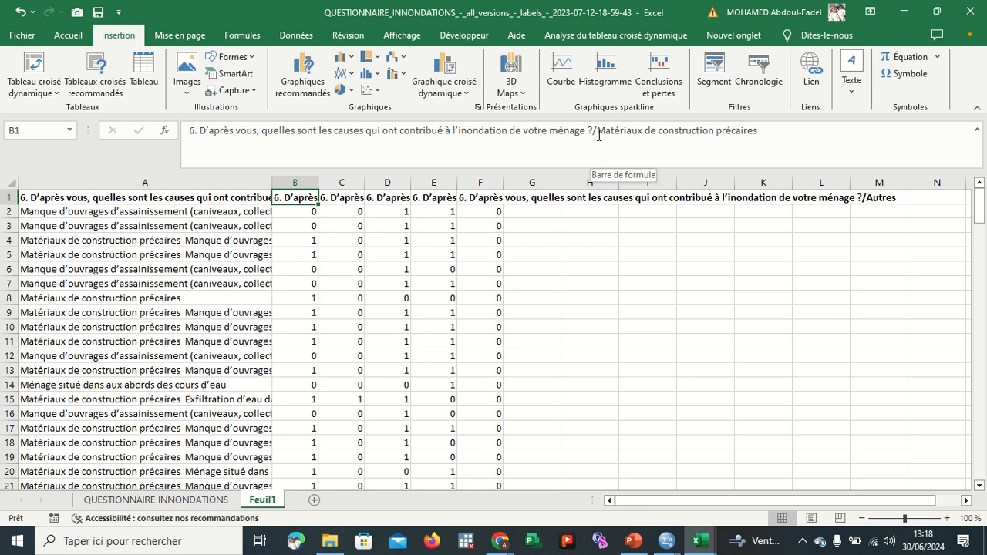
left_click_drag(597, 132, 780, 133)
key("ctrl+c")
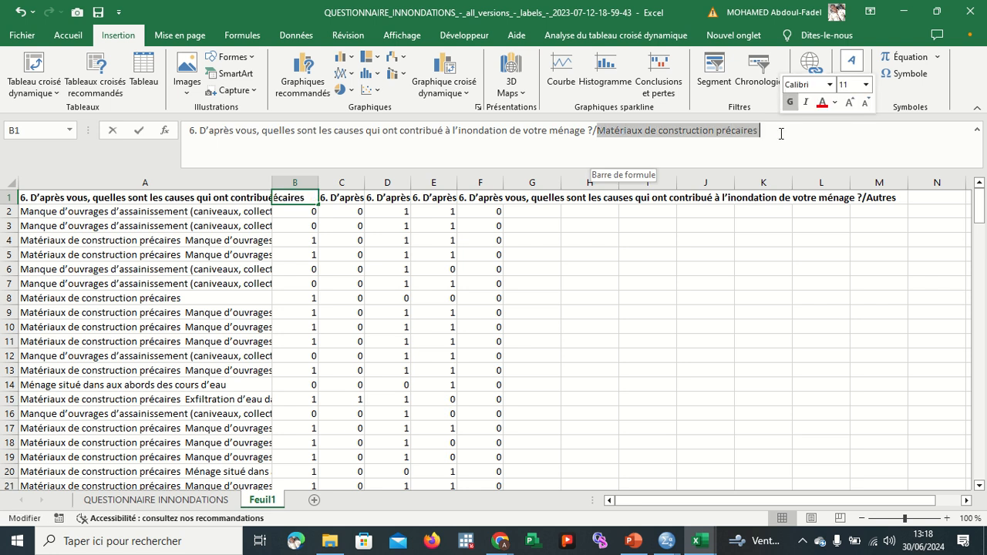
left_click(652, 284)
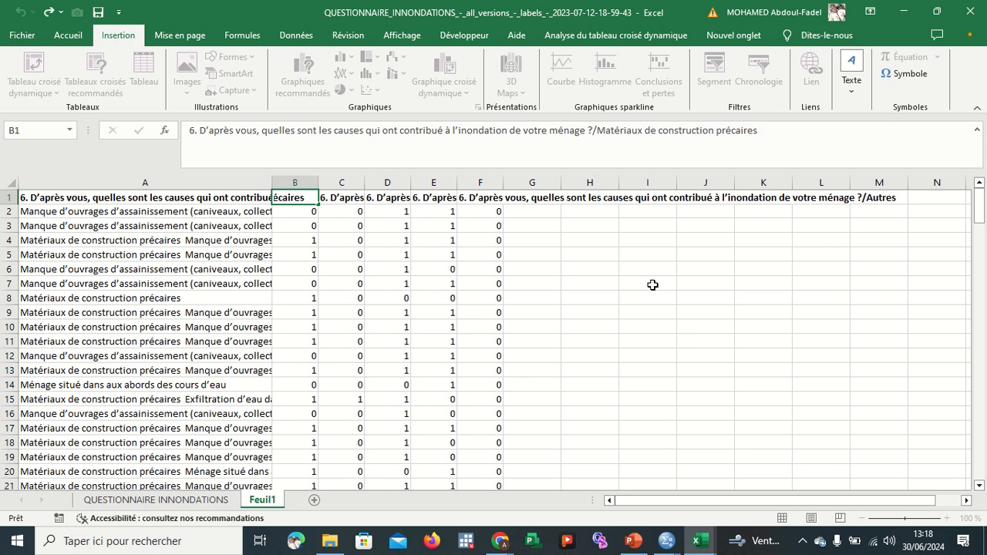
key("ctrl+v")
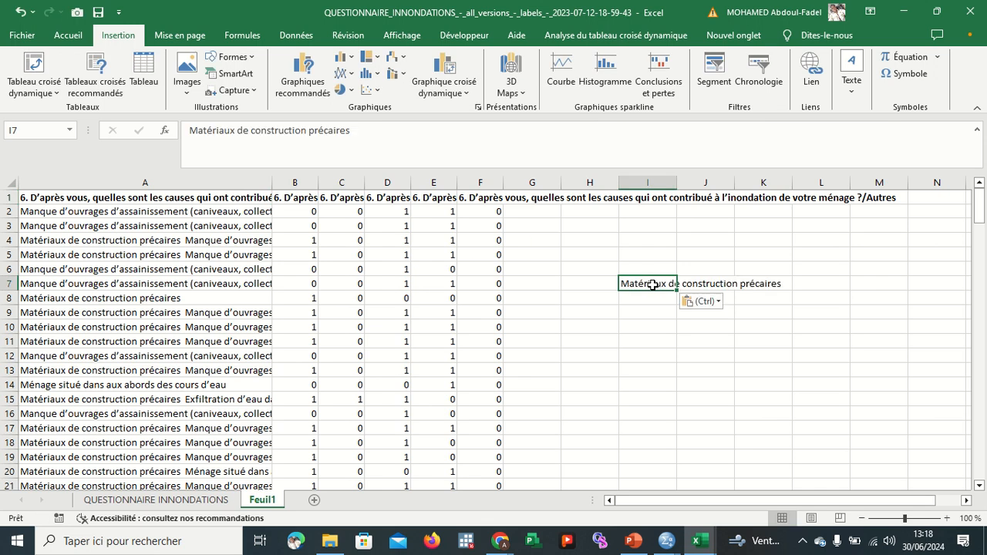
Copy the option text "Exfiltration d'eau dans le sous-sol du bâtiment" from the header in C1 into cell I8.
left_click(349, 198)
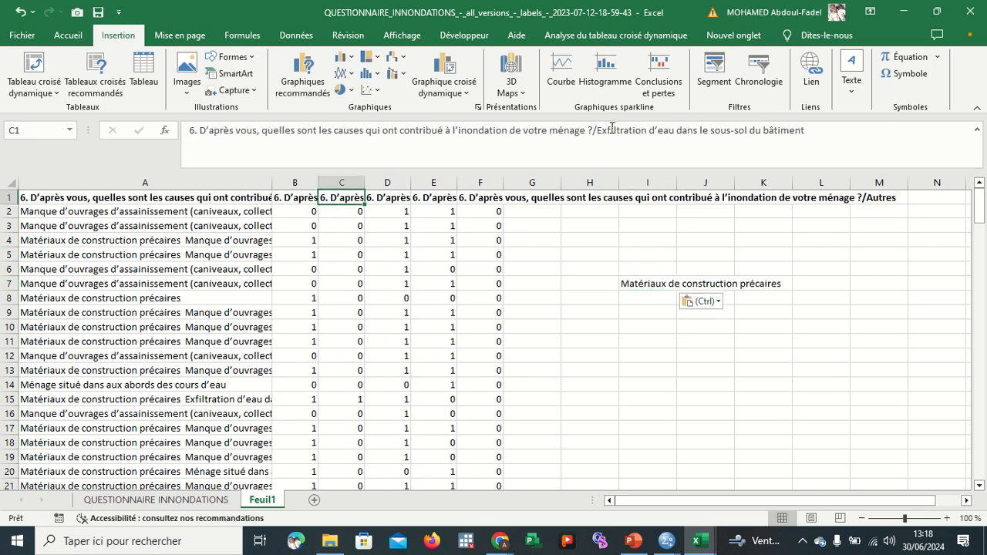
left_click_drag(595, 131, 807, 133)
key("ctrl+c")
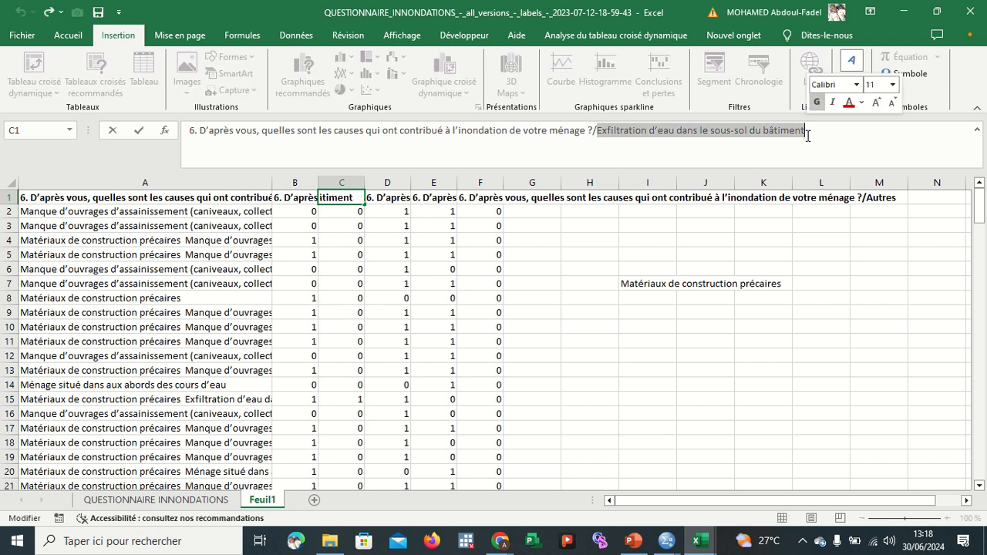
left_click(646, 301)
key("ctrl+v")
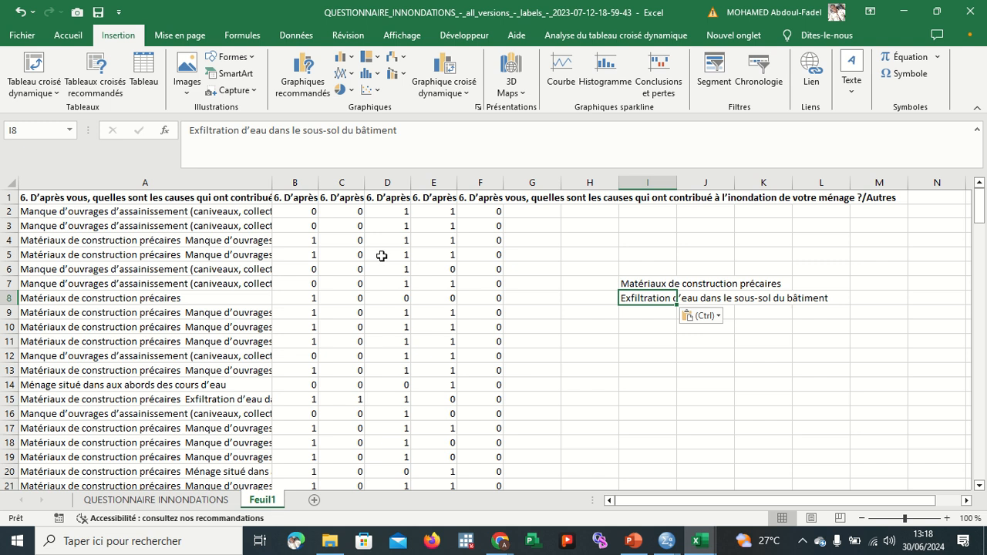
Copy the option text "Manque d'ouvrages d'assainissement (caniveaux, collecteurs)" from the header in D1 into cell I9.
left_click(394, 200)
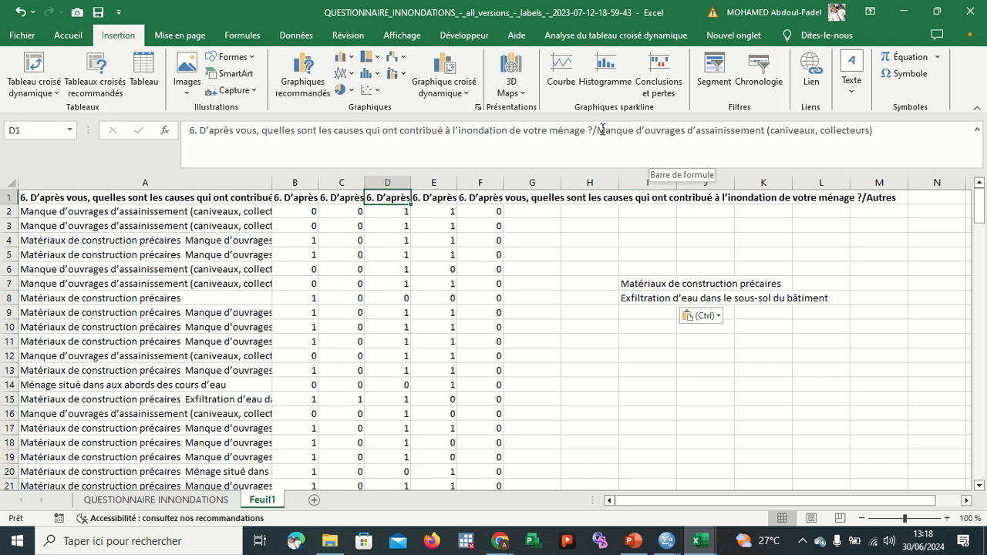
left_click_drag(598, 129, 868, 146)
key("ctrl+c")
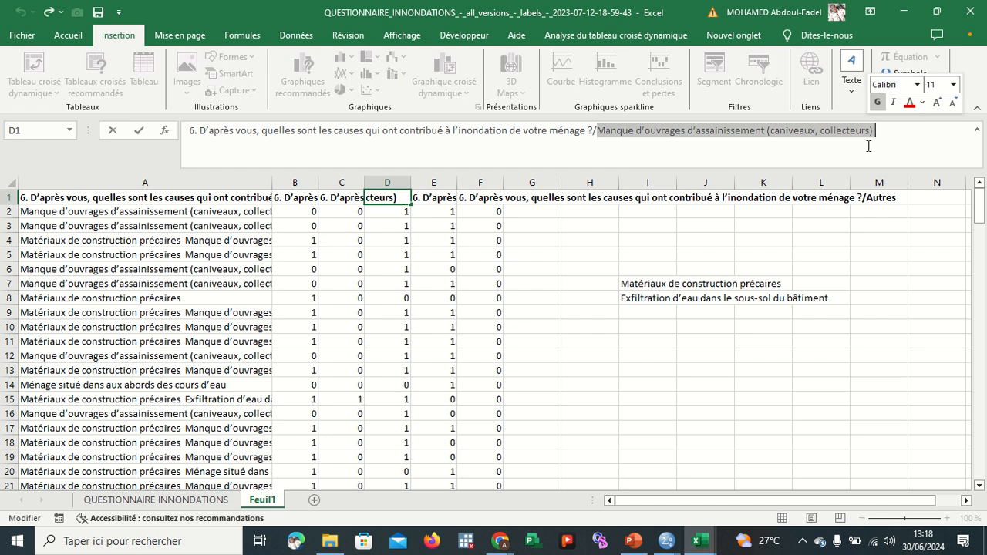
left_click(653, 310)
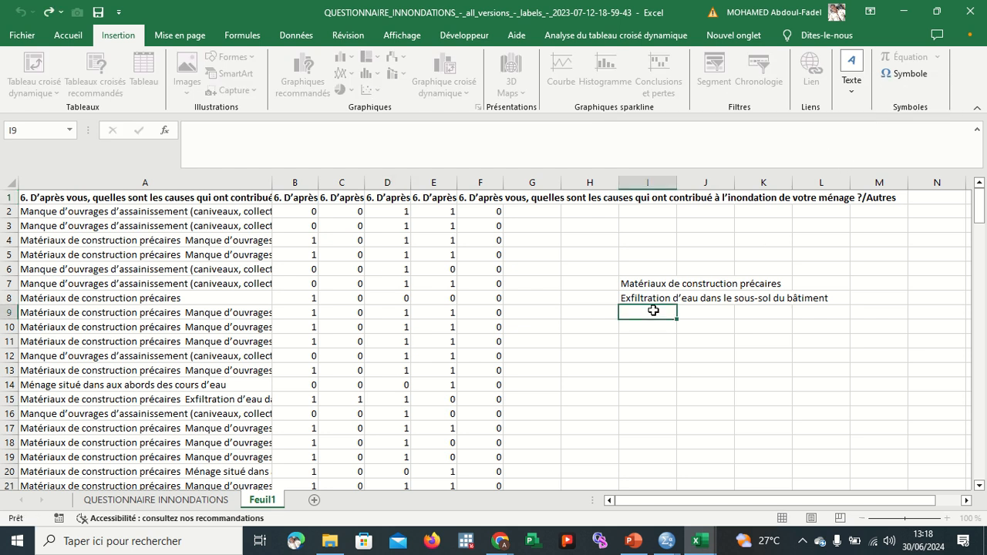
key("ctrl+v")
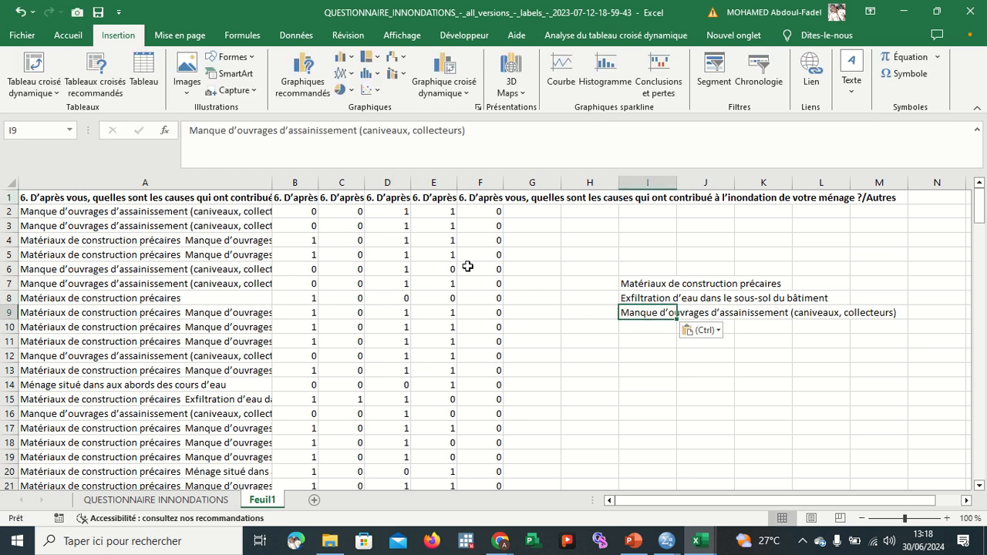
Copy the option text "Ménage situé dans aux abords des cours d'eau" from the header in E1 into cell I10.
left_click(427, 198)
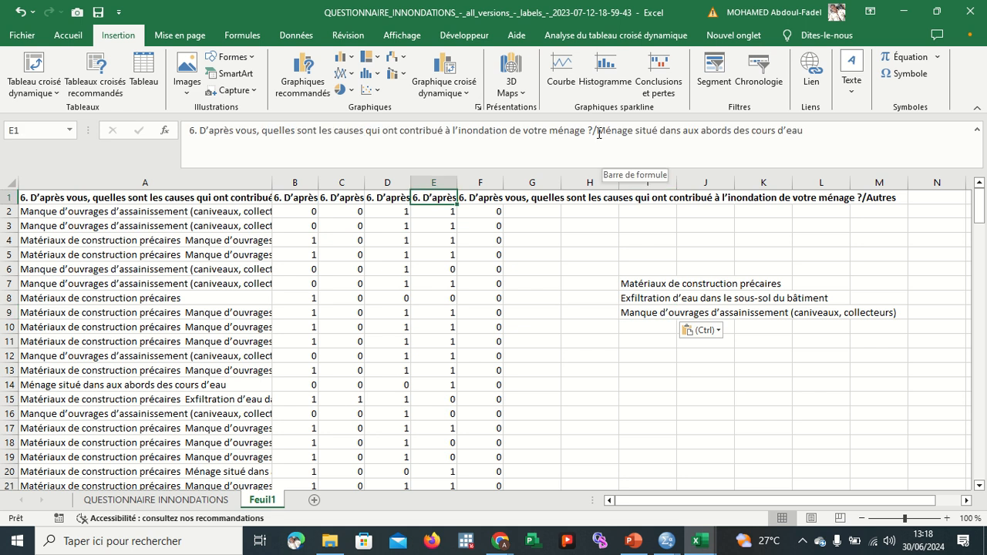
left_click_drag(598, 133, 808, 163)
key("ctrl+c")
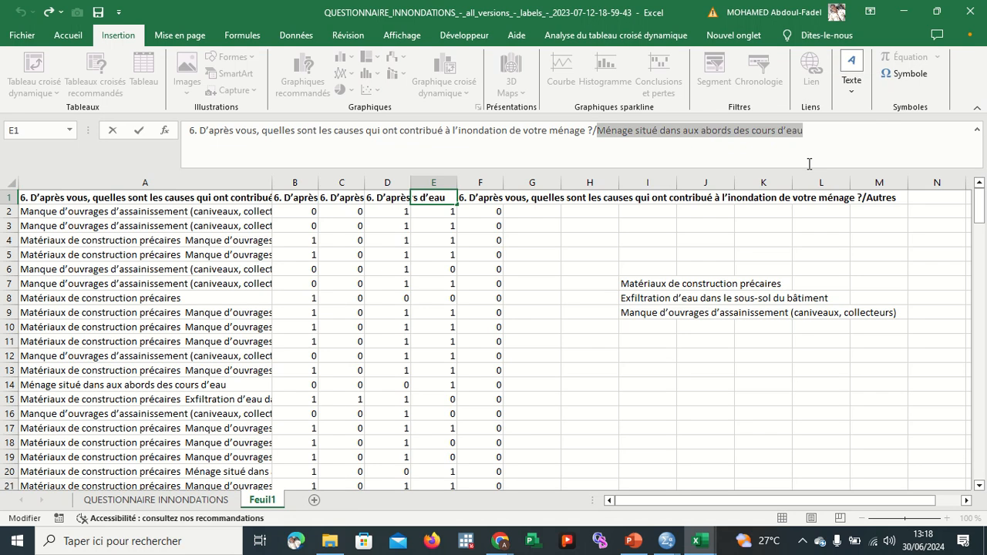
left_click(663, 331)
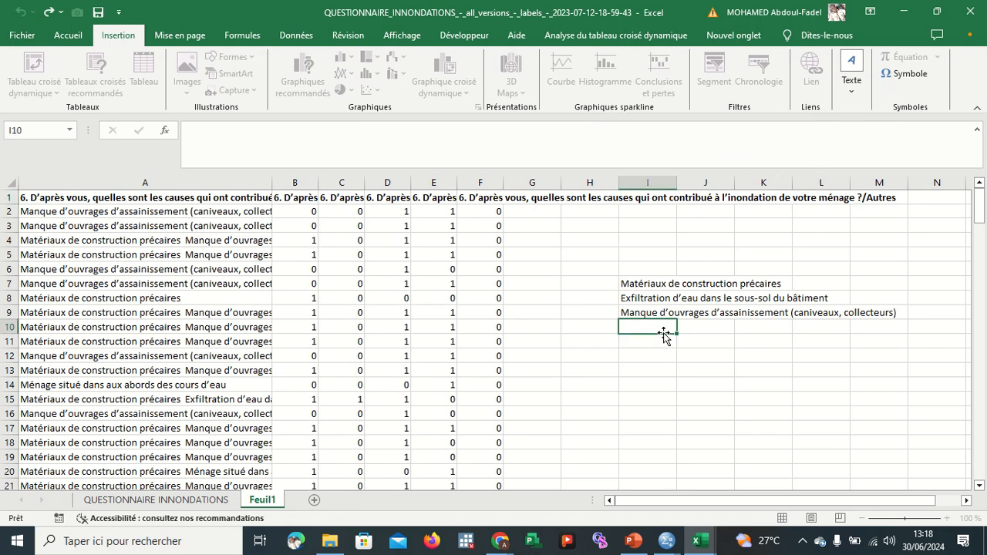
key("ctrl+v")
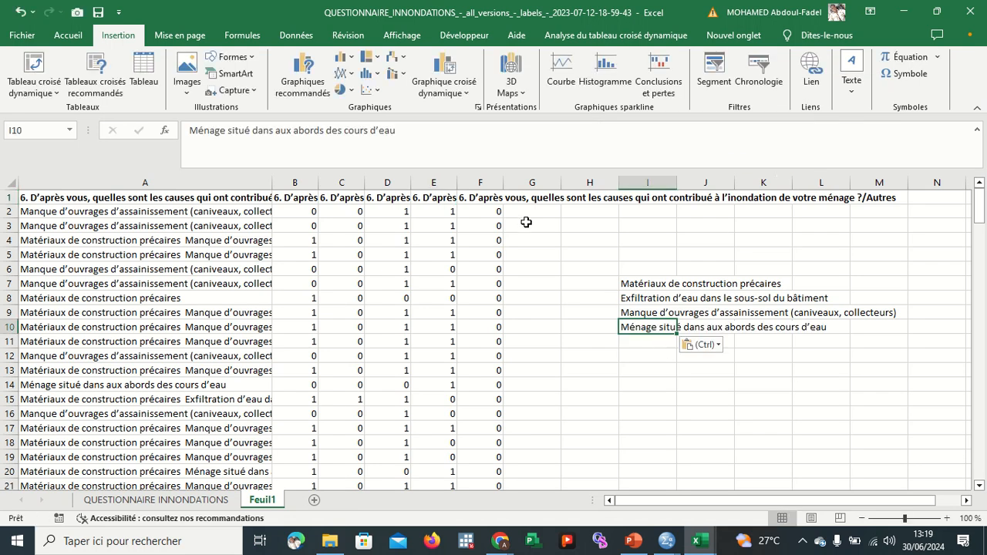
Copy the option text "Autres" from the header in F1 into cell I11.
left_click(494, 202)
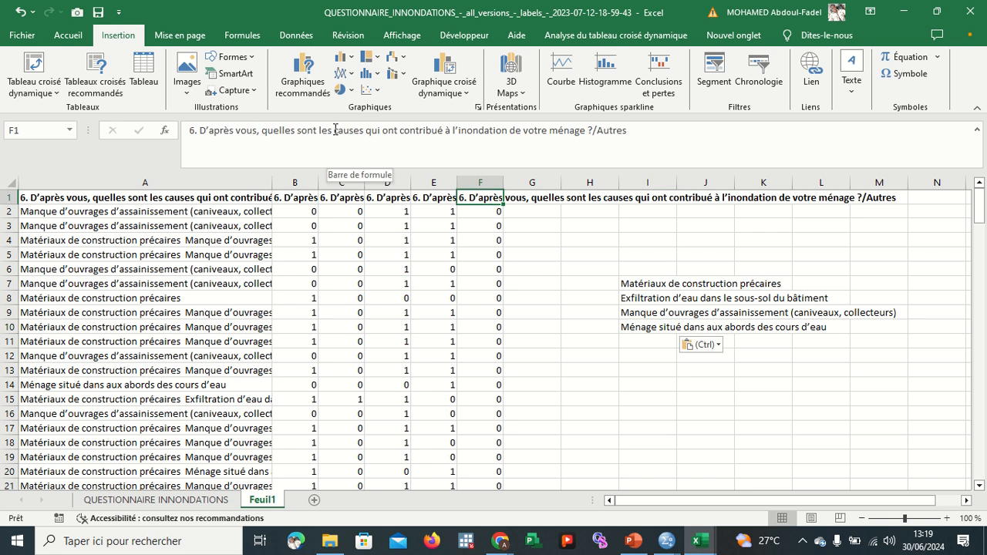
left_click(596, 133)
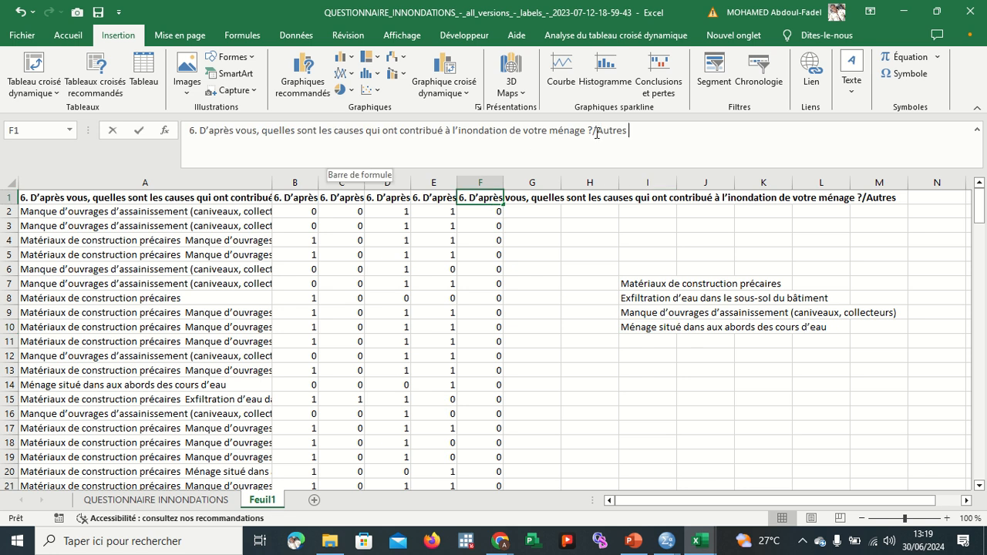
left_click_drag(596, 132, 629, 136)
key("ctrl+c")
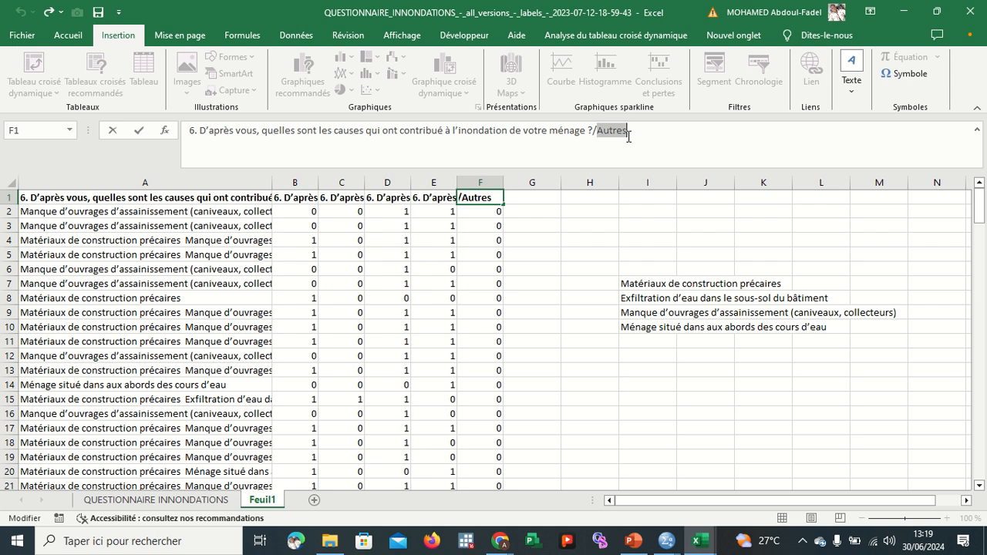
left_click(630, 337)
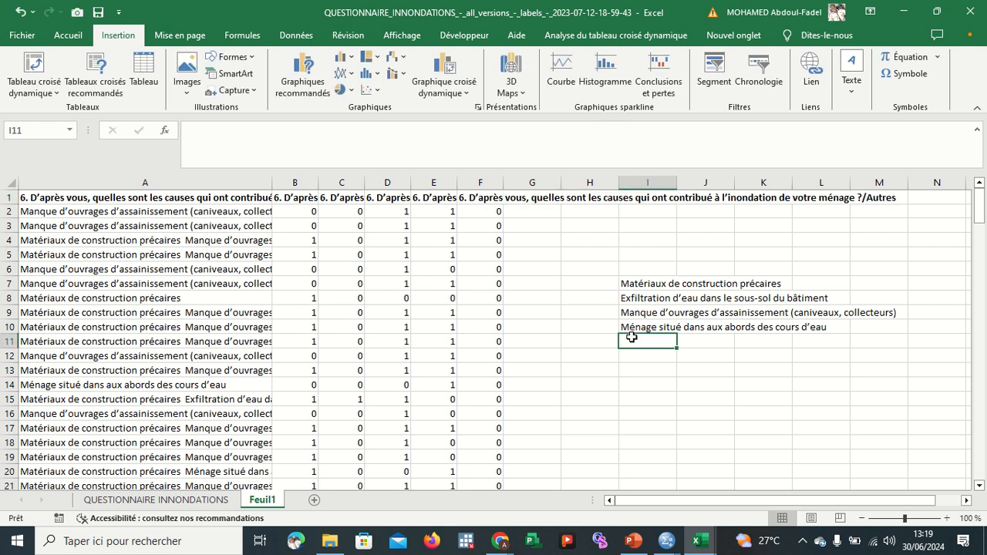
key("ctrl+v")
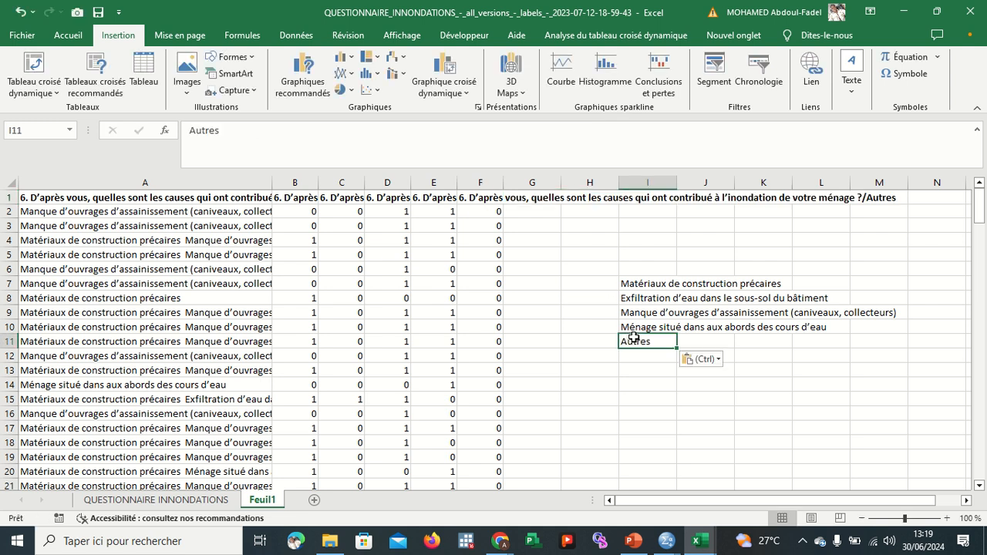
Enter 0 in cell J11 as the total for the "Autres" option.
left_click(708, 339)
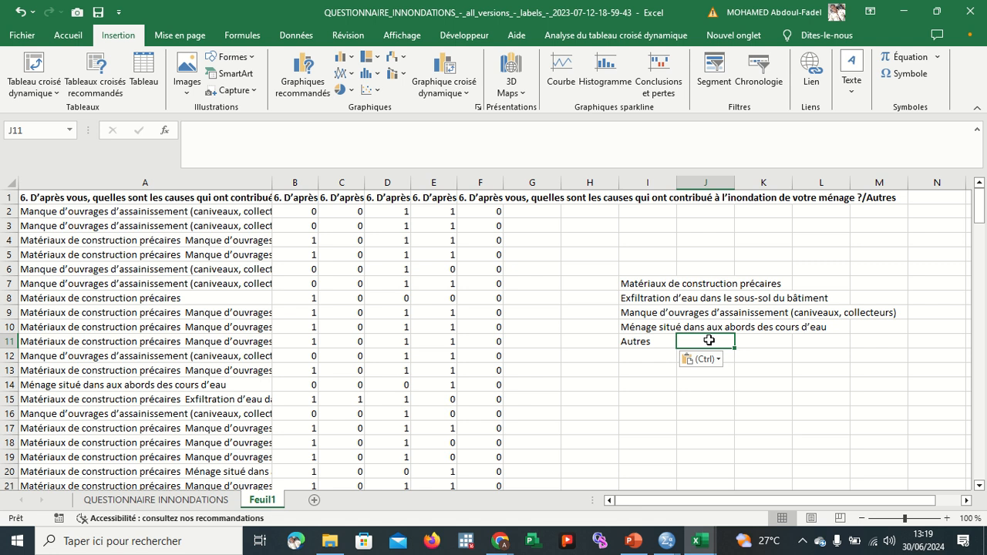
type("0")
key("Return")
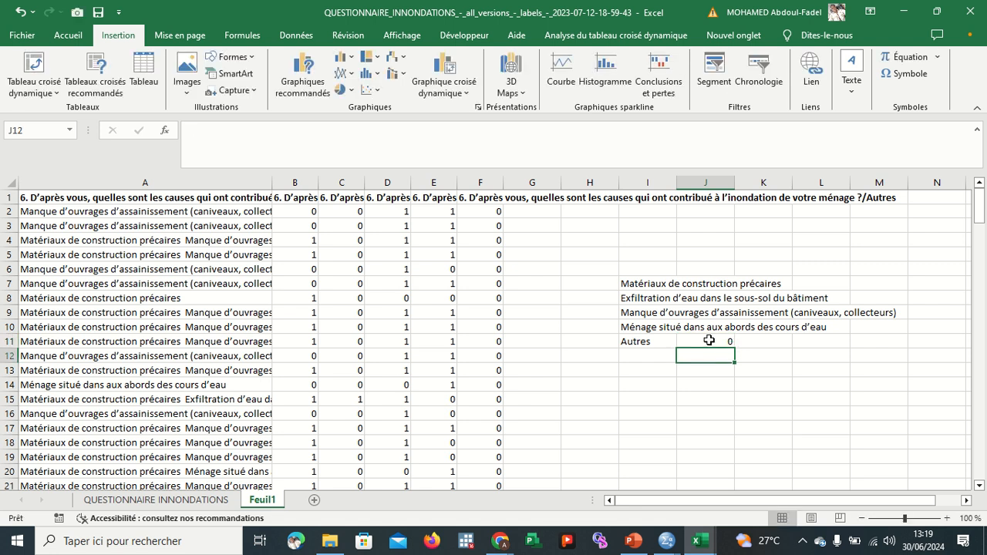
Copy the column totals in B164:F164 and paste them as values only into row 4, starting at cell J4.
left_click(646, 285)
left_click_drag(646, 285, 646, 339)
left_click(646, 364)
scroll(646, 366, "down", 20)
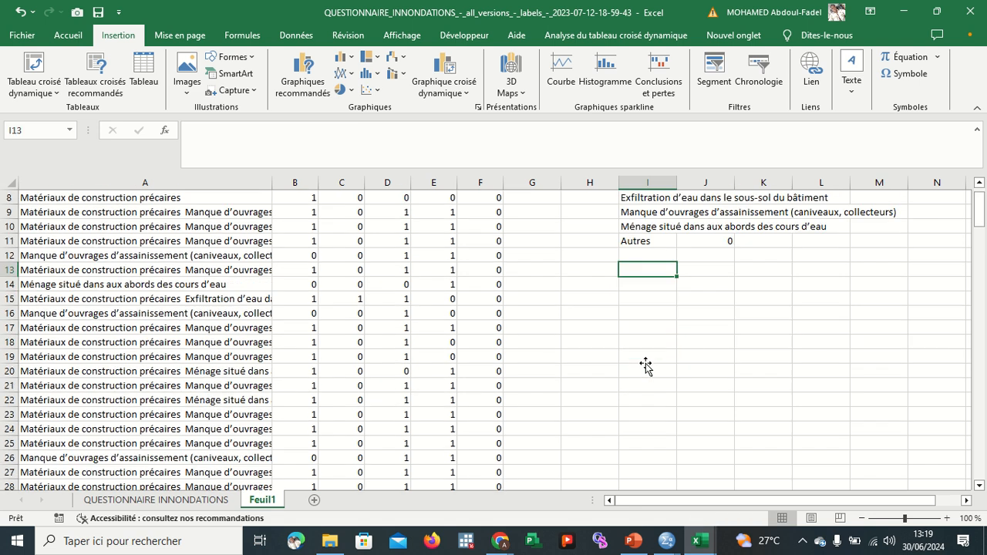
scroll(646, 367, "down", 16)
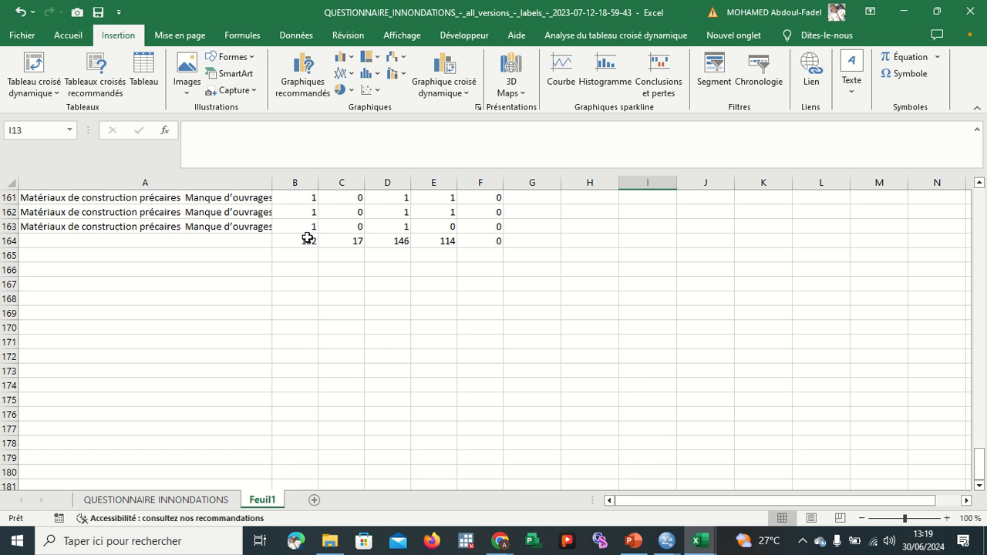
left_click_drag(308, 239, 460, 241)
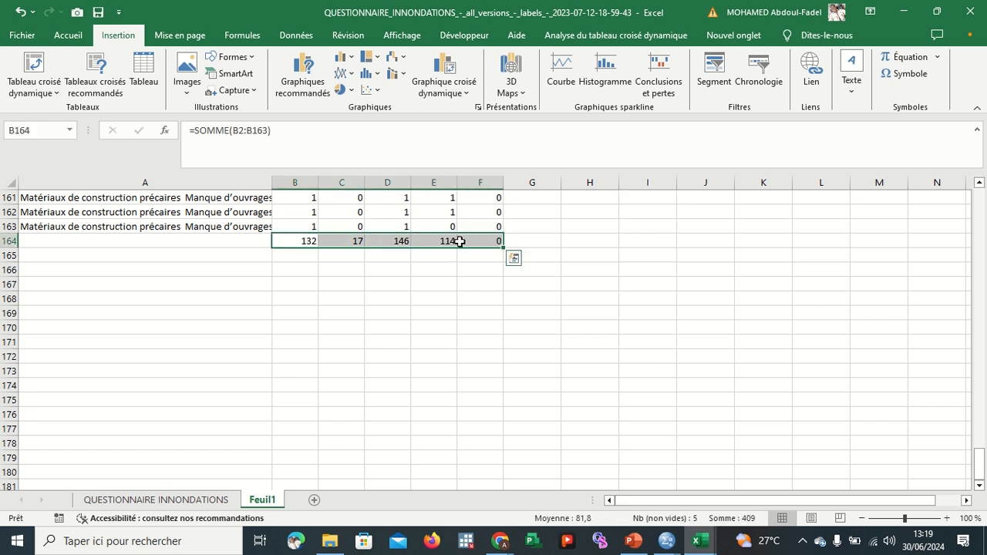
key("ctrl+c")
scroll(766, 282, "up", 20)
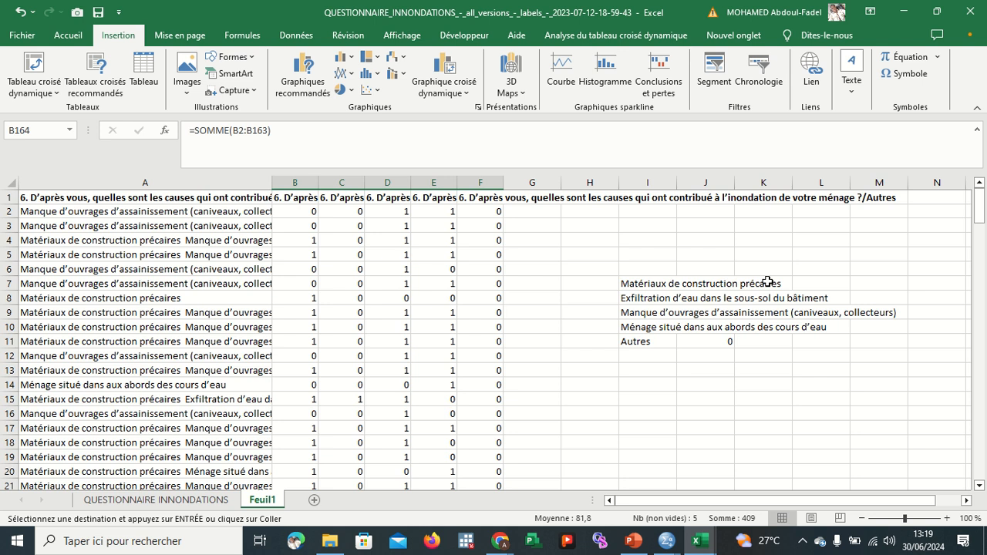
left_click(710, 281)
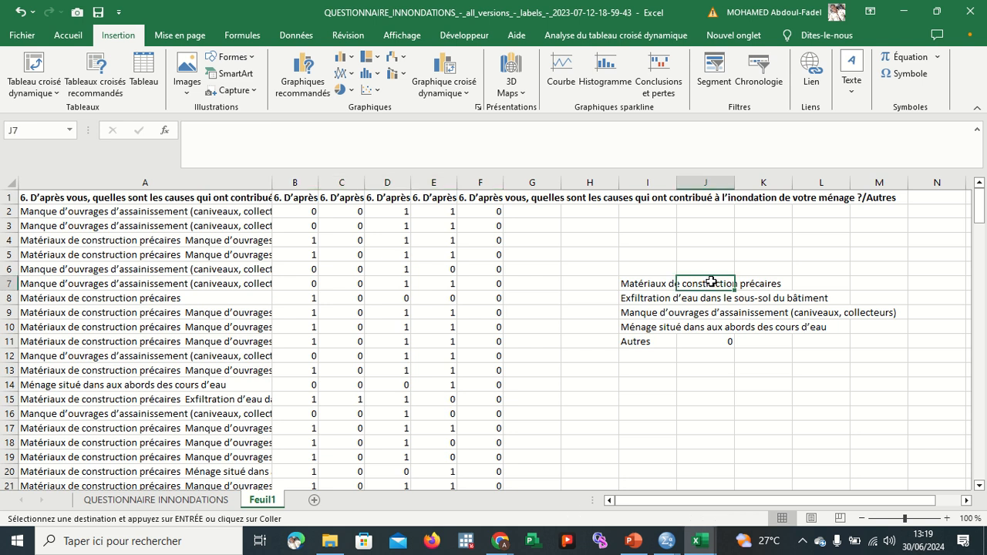
left_click(715, 240)
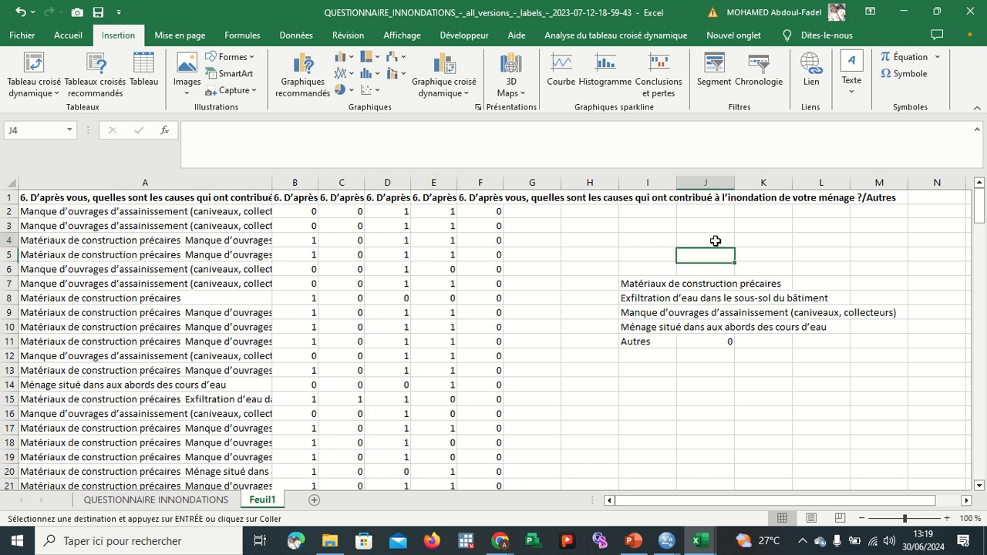
right_click(714, 241)
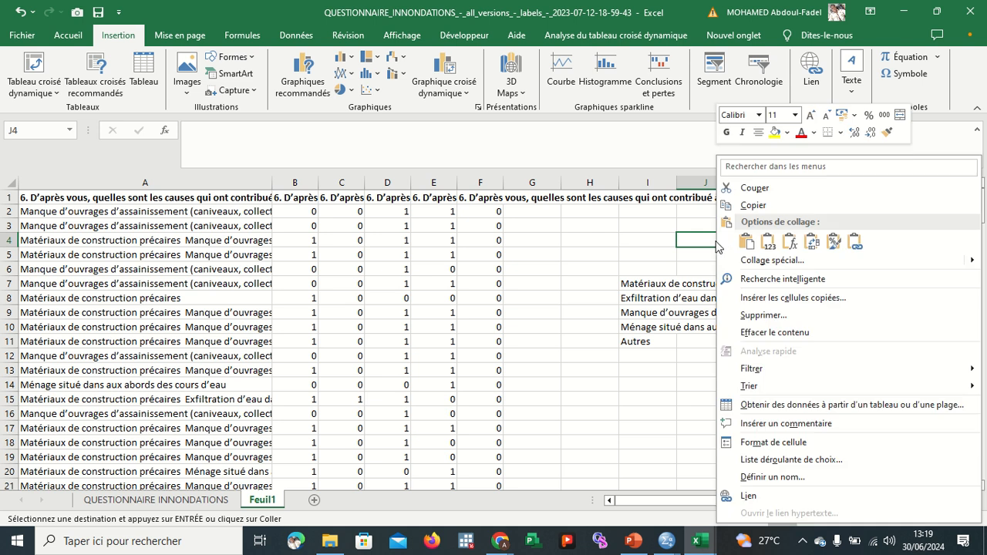
left_click(771, 250)
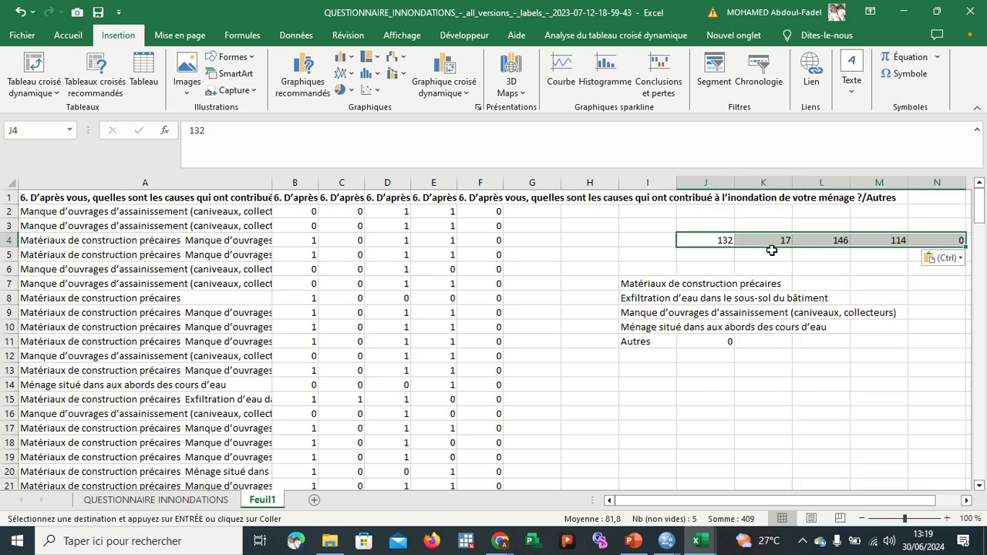
Copy the totals in J4:N4 and paste them transposed into J7:J11 beside the cause labels.
key("ctrl+c")
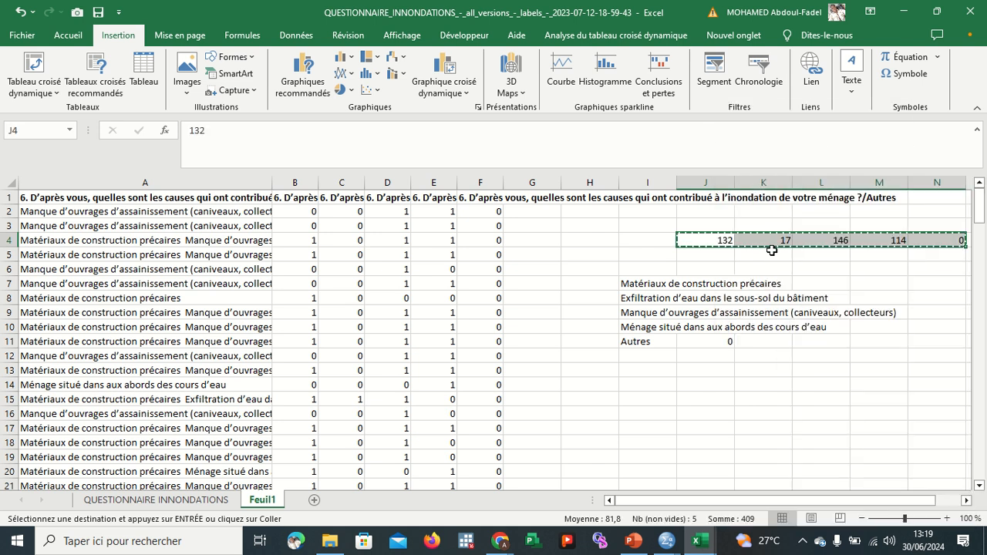
left_click(726, 279)
right_click(725, 280)
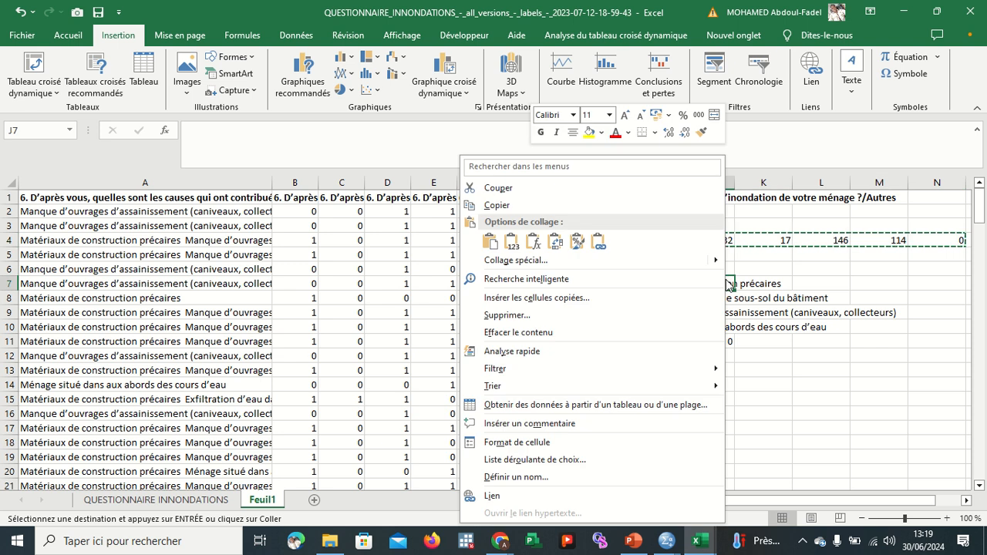
left_click(555, 242)
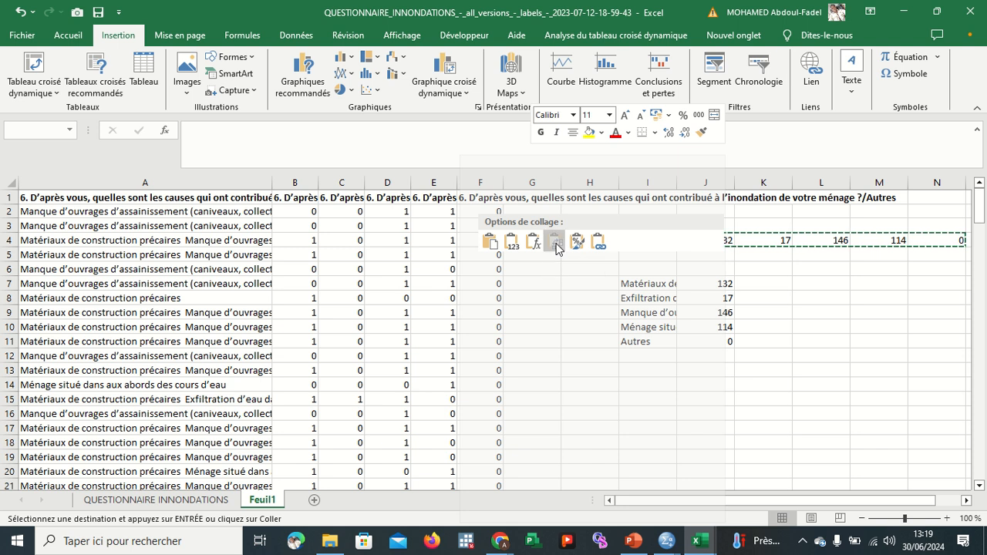
left_click(557, 243)
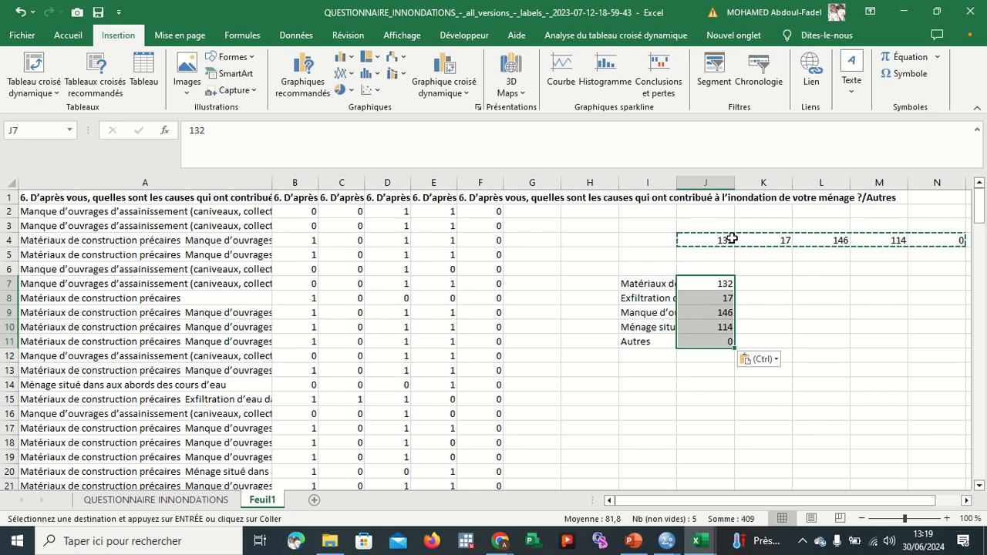
key("Escape")
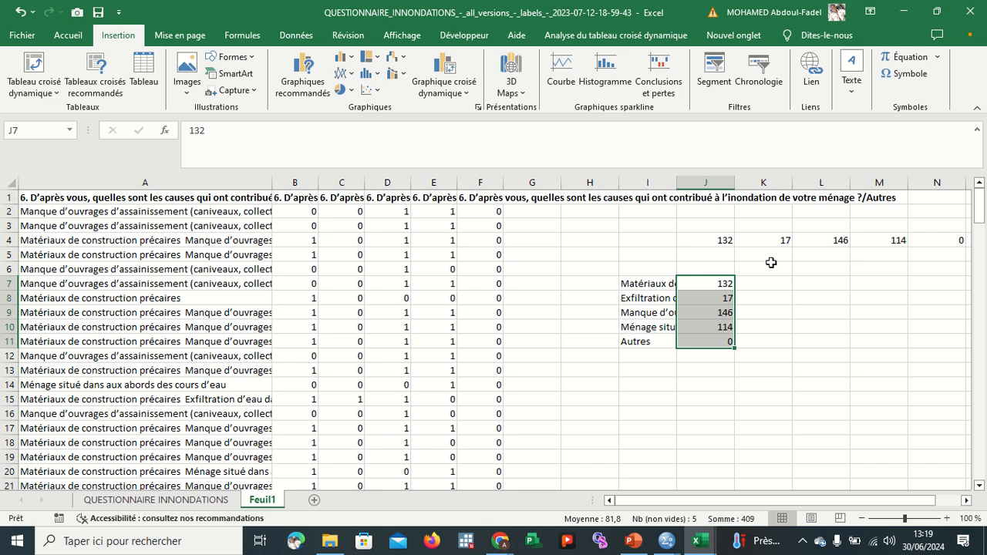
Insert the recommended clustered bar chart (Barres groupées) from the cause labels and totals in I7:J11.
left_click(821, 328)
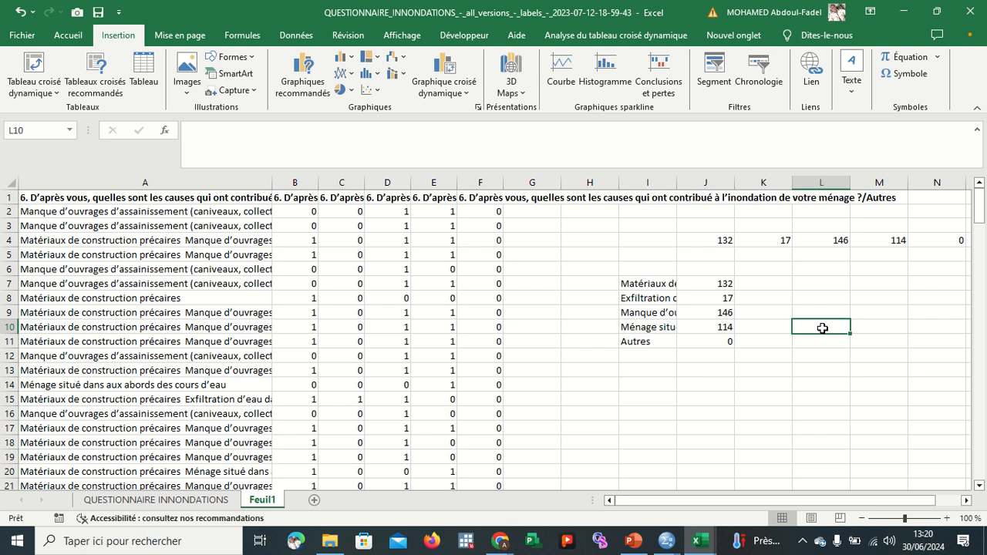
left_click(719, 240)
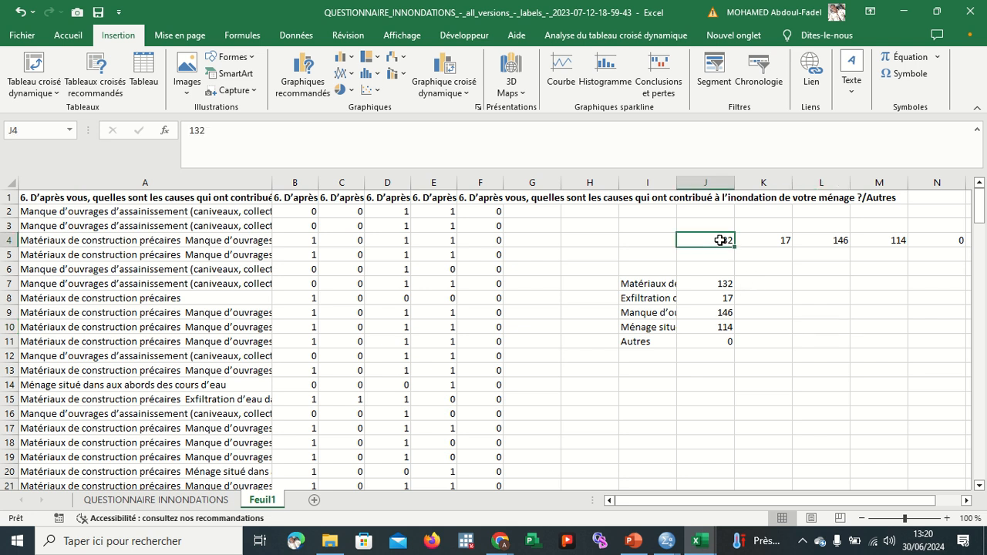
left_click_drag(719, 285, 718, 340)
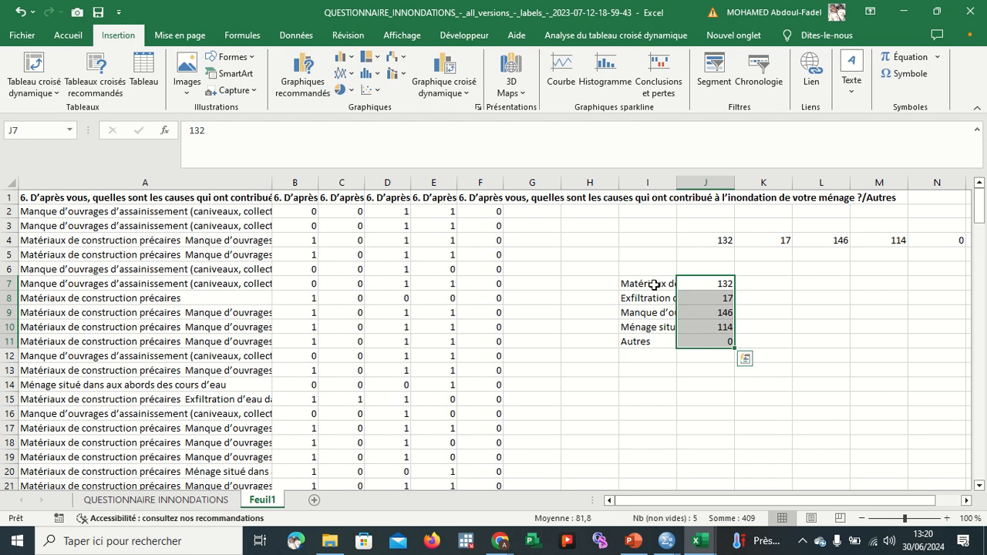
left_click_drag(654, 284, 700, 335)
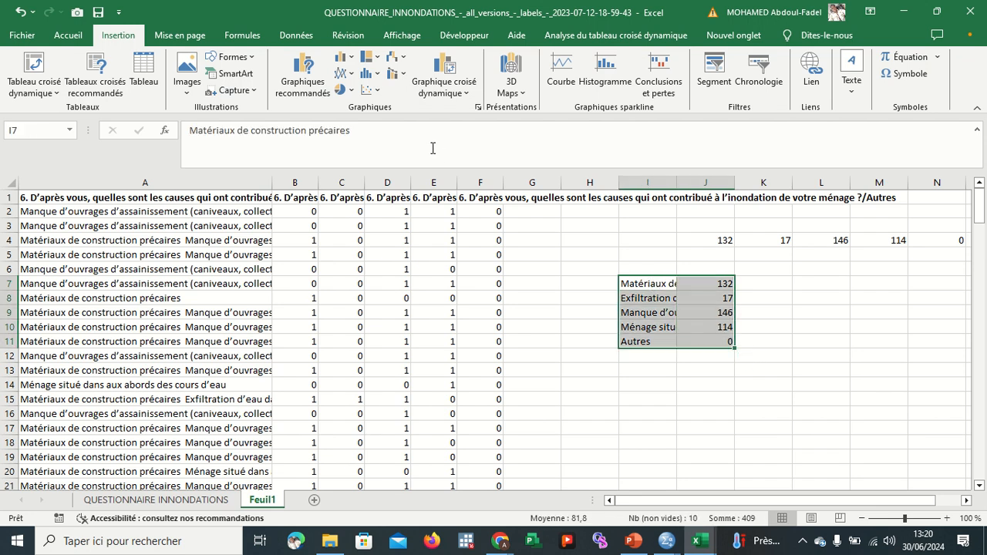
left_click(284, 94)
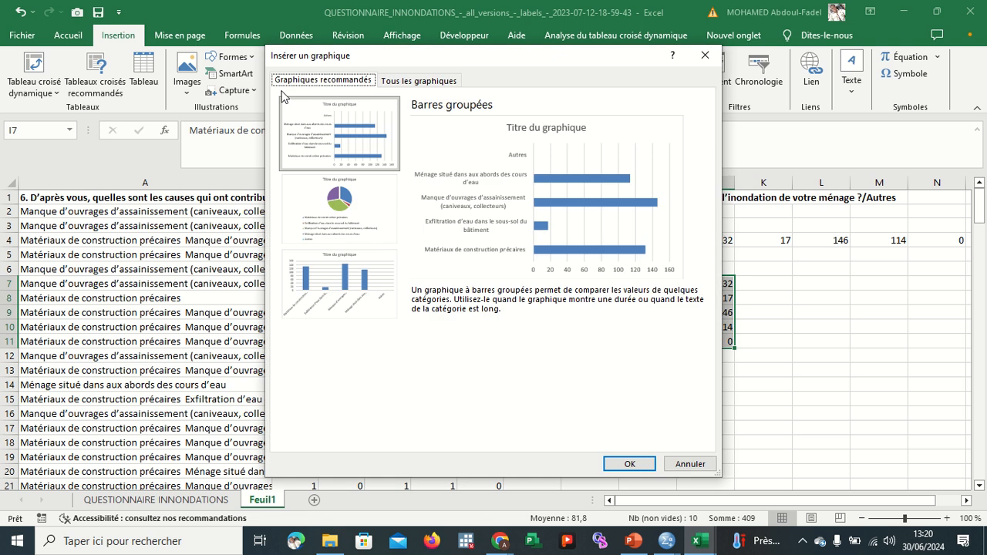
left_click(370, 151)
left_click(629, 464)
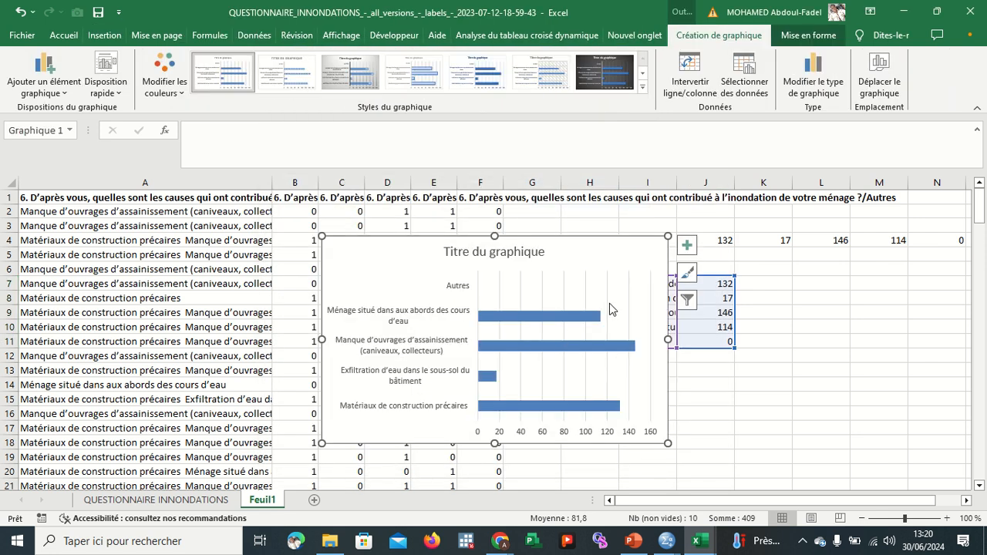
Add data labels (Étiquettes de données) to the bars of the flood-cause chart.
left_click(686, 245)
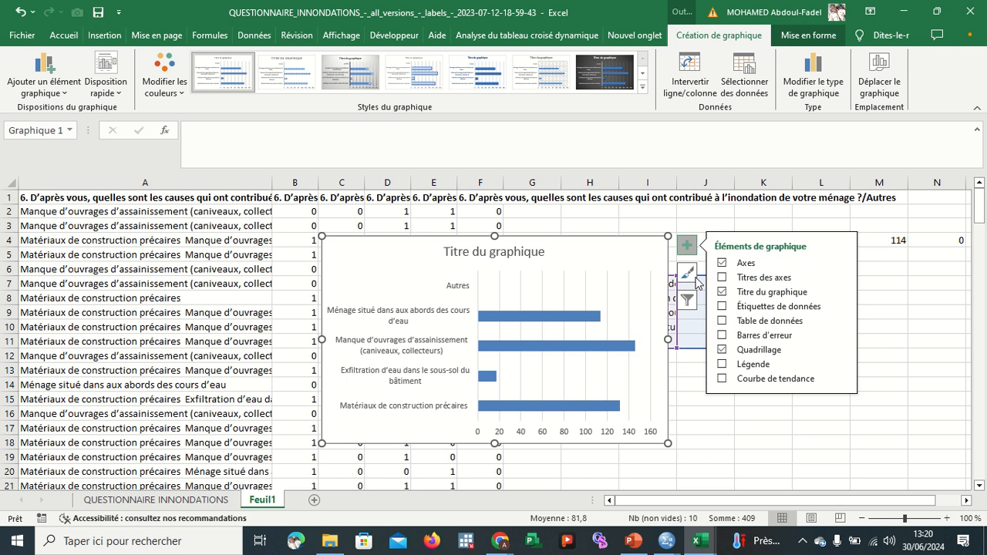
left_click(724, 308)
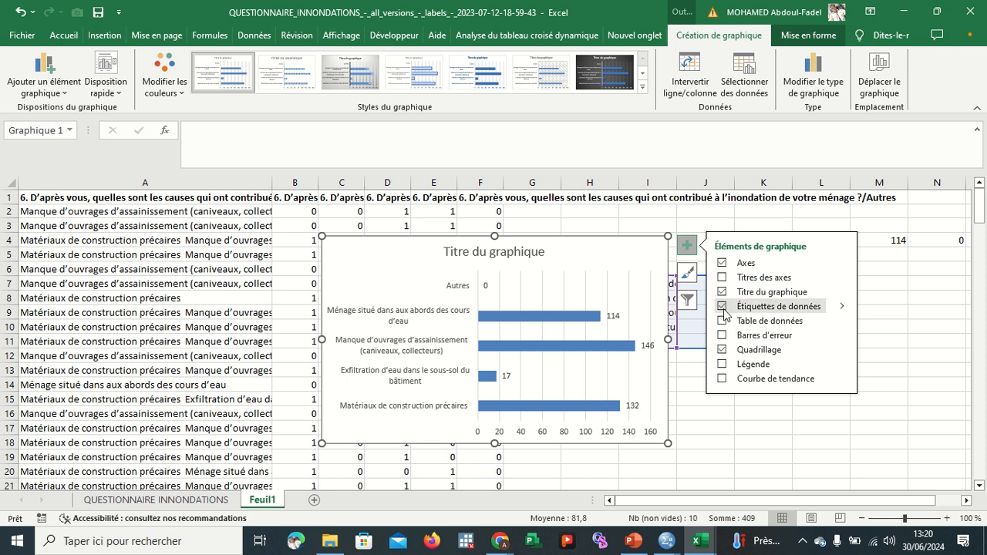
left_click(892, 428)
left_click(891, 428)
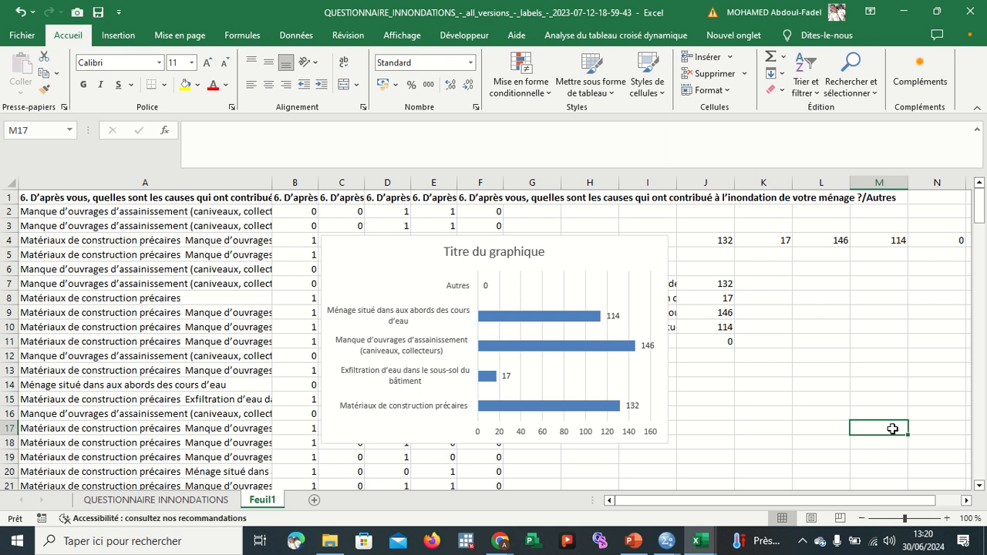
Delete the flood-cause bar chart from the sheet.
left_click(624, 248)
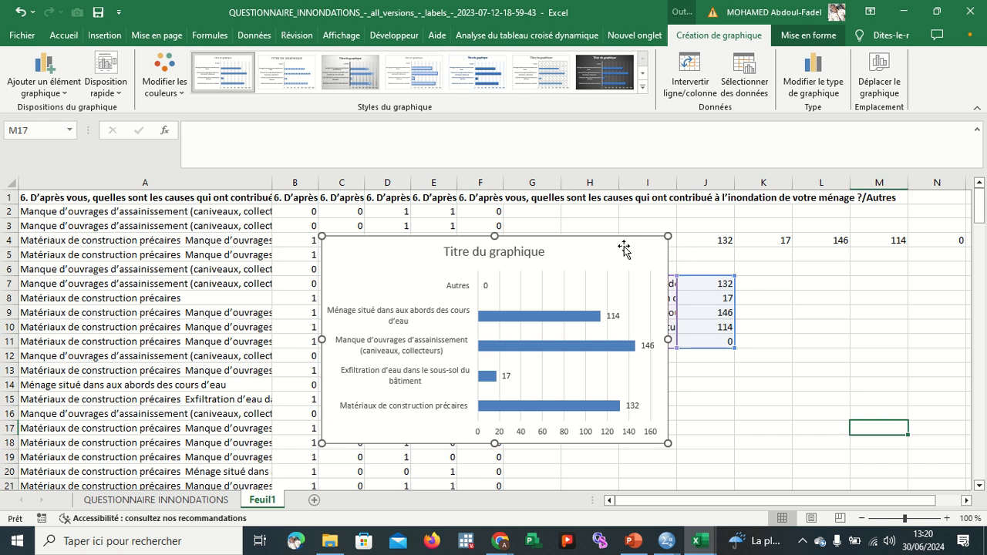
key("Delete")
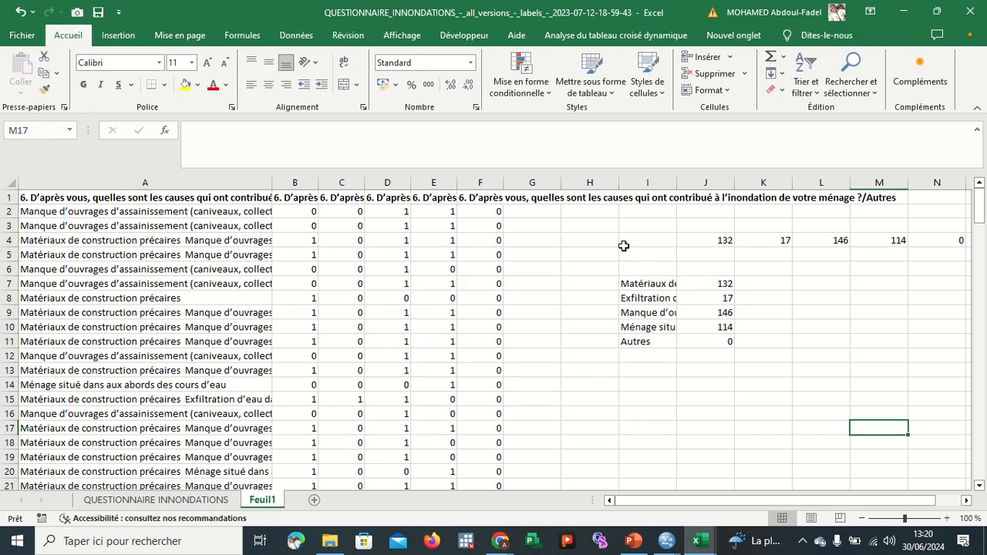
Clear cell J4 and total the cause counts in J12 with =SOMME(J7:J11).
left_click(714, 353)
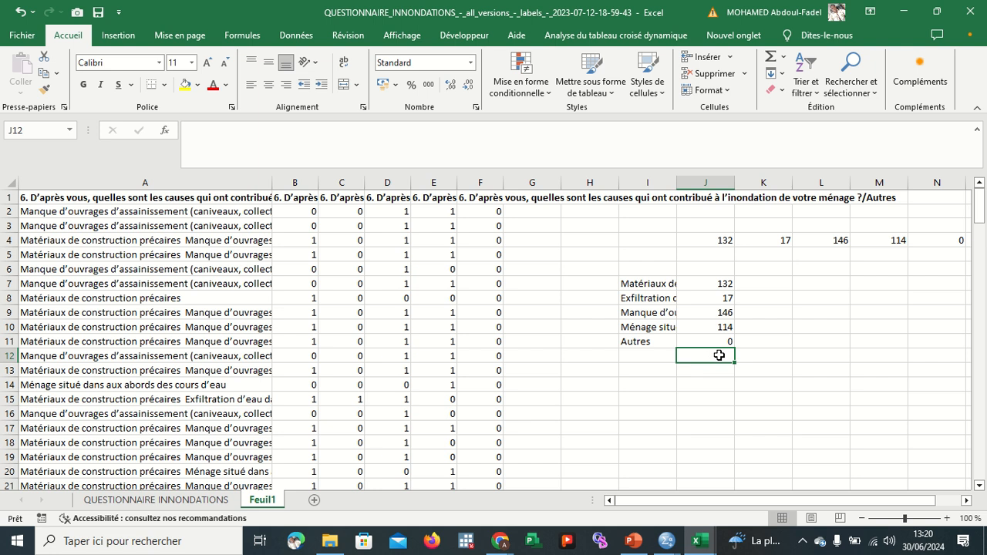
left_click(715, 241)
key("BackSpace")
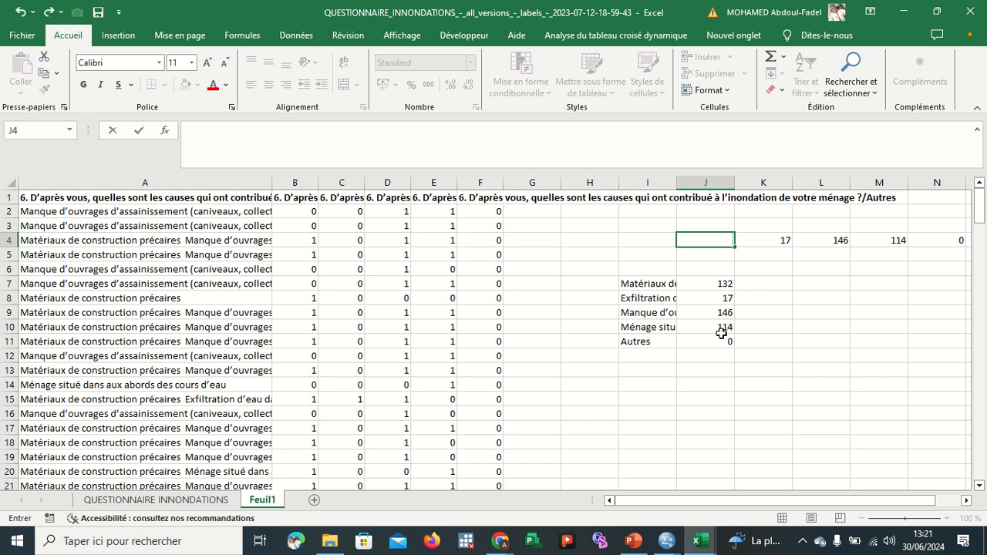
left_click(715, 352)
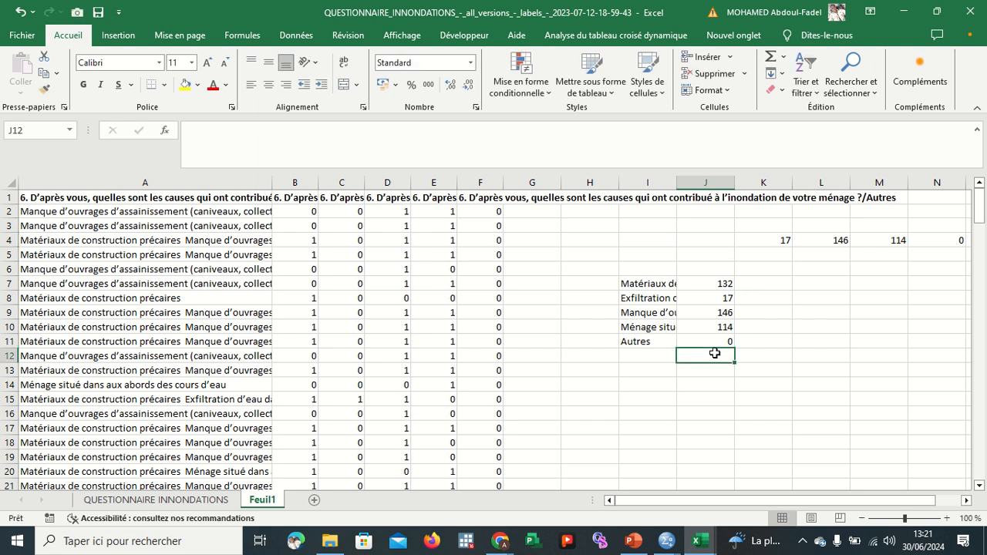
key("alt+equal")
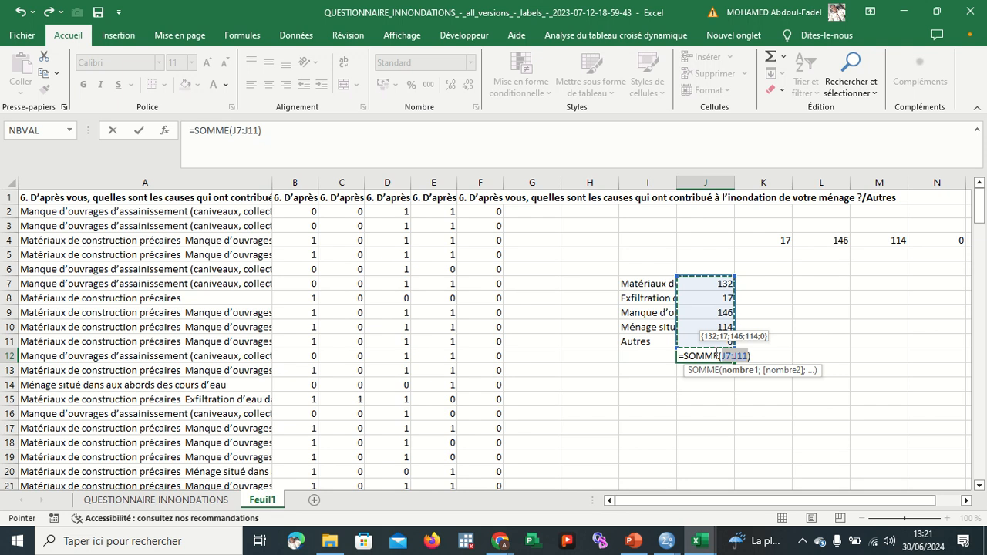
key("Return")
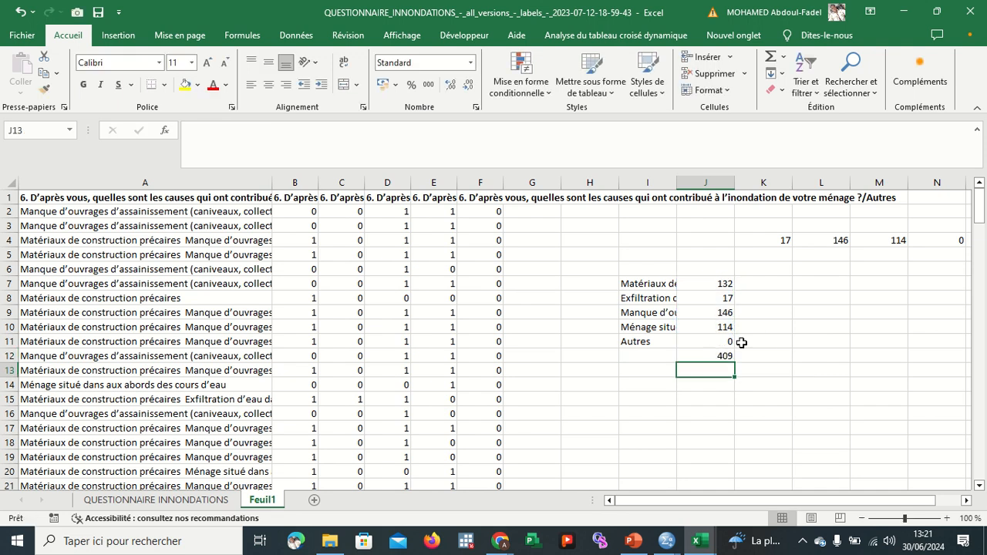
Build a formula in K7 dividing the first cause's count by the total count, =J7/J12.
left_click(761, 285)
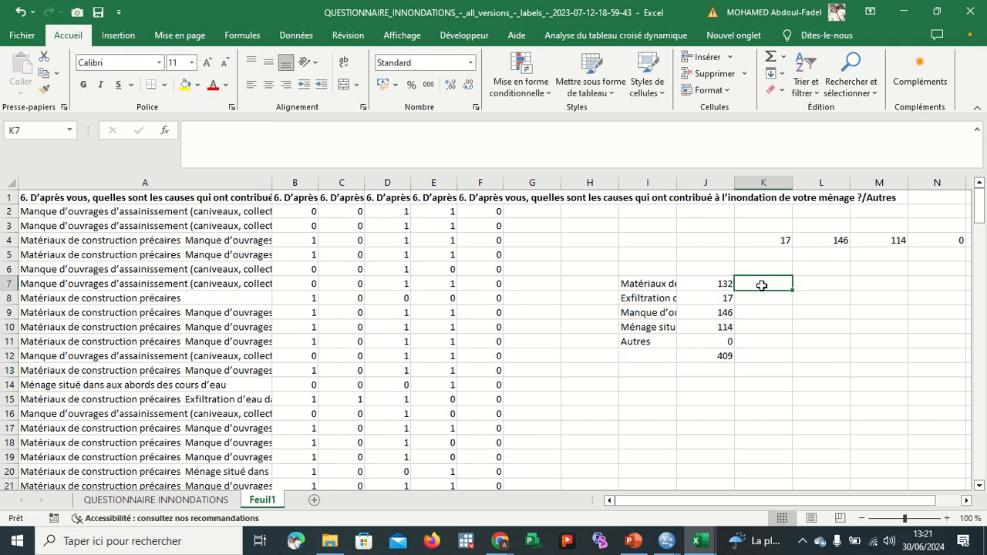
type("+")
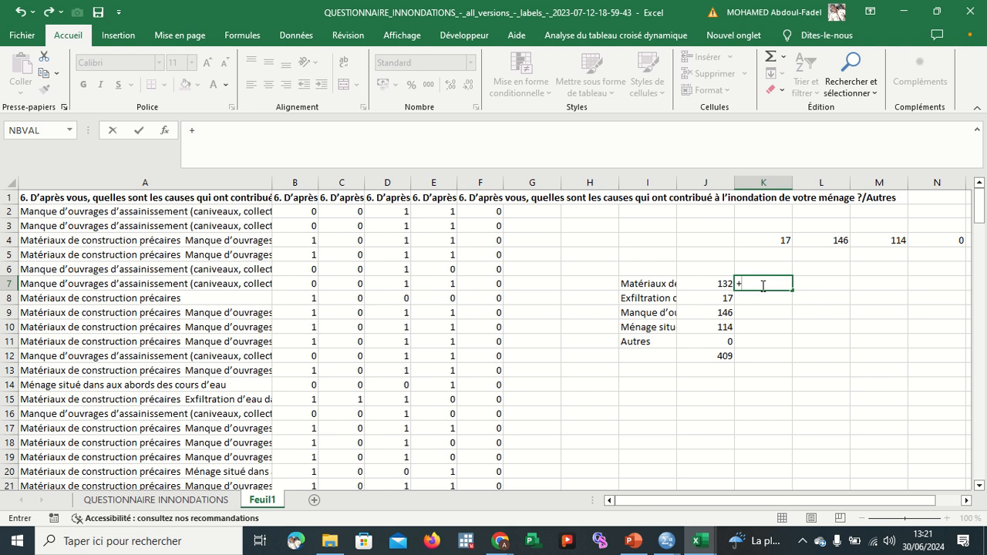
key("BackSpace")
type("=")
left_click(724, 284)
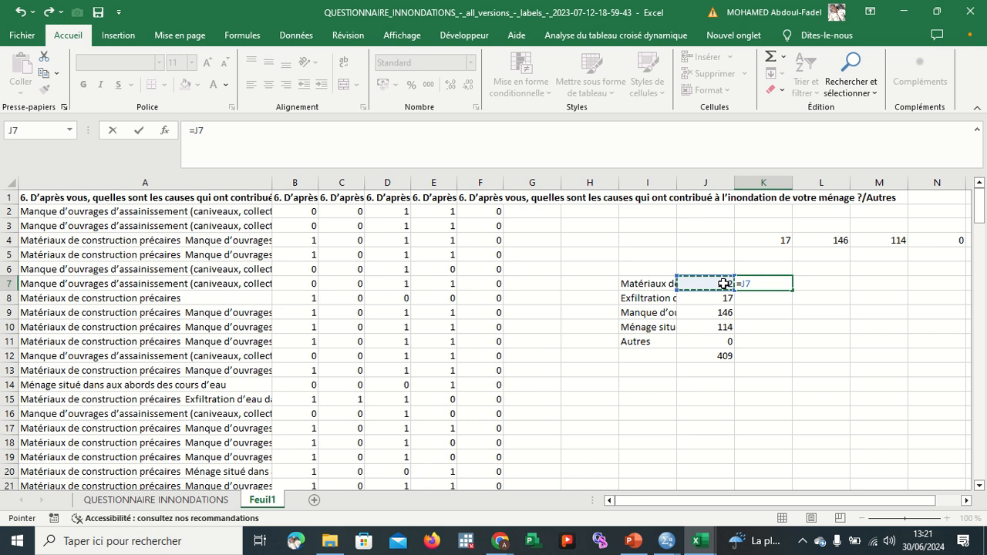
key("F8")
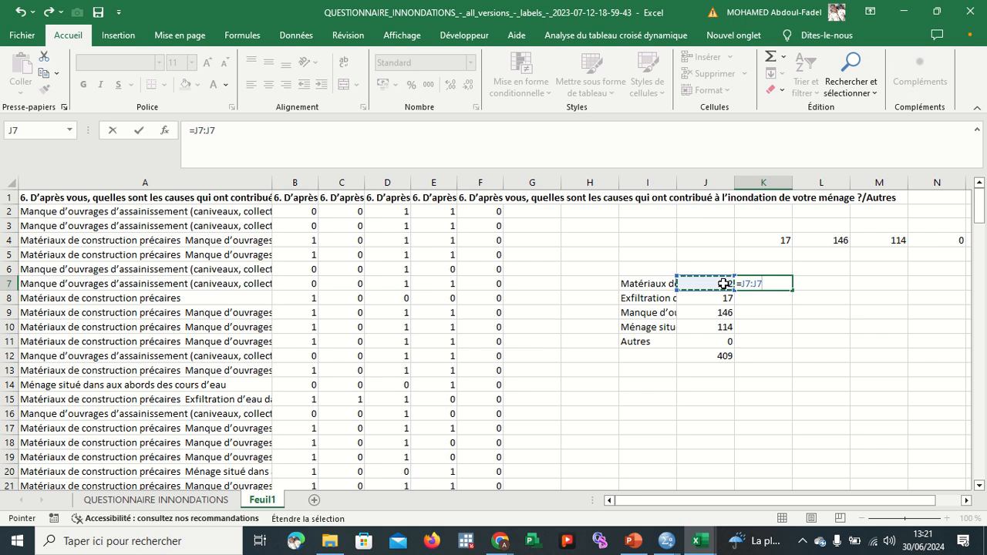
key("BackSpace")
key("BackSpace")
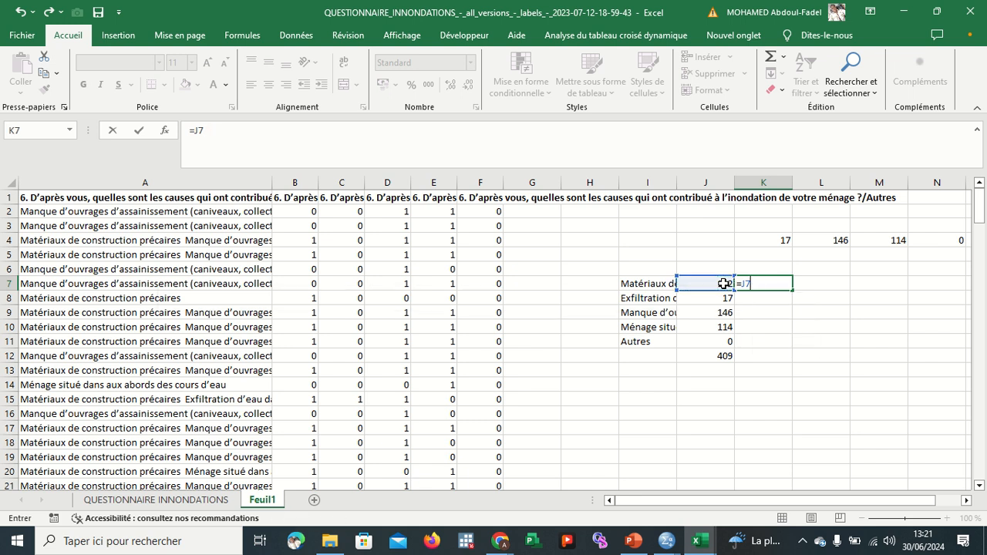
left_click(719, 357)
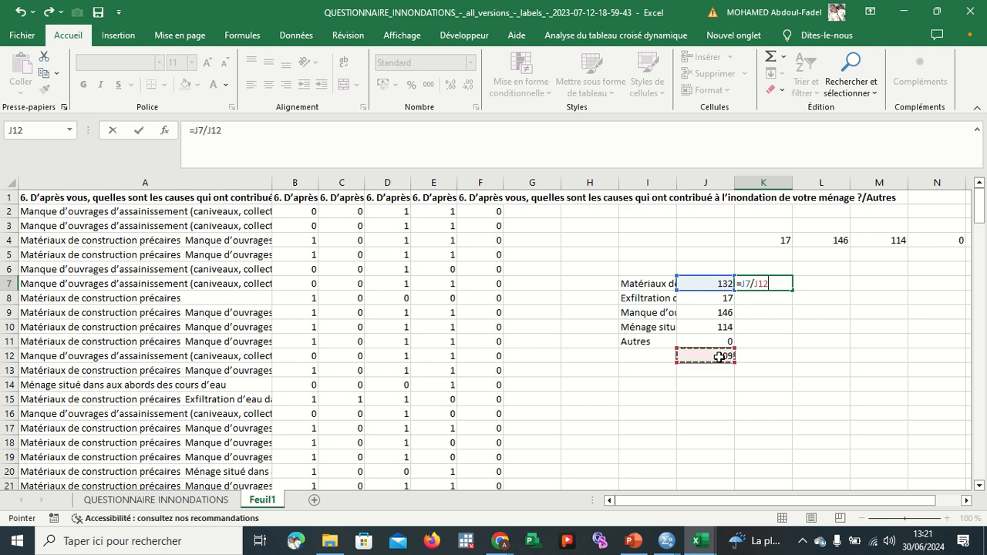
Make the reference to the total absolute in K7 and enter the formula as =J7/$J$12.
left_click(762, 279)
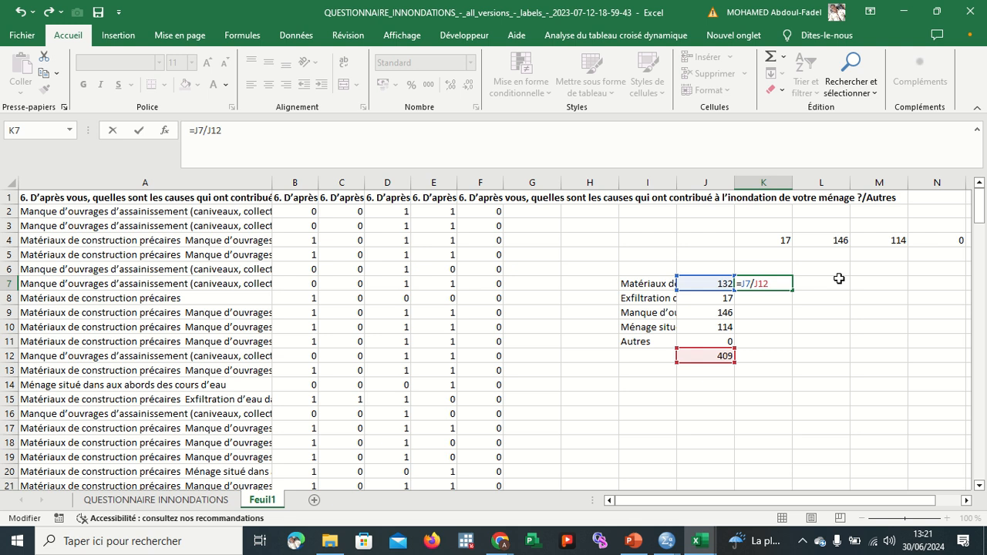
type("£")
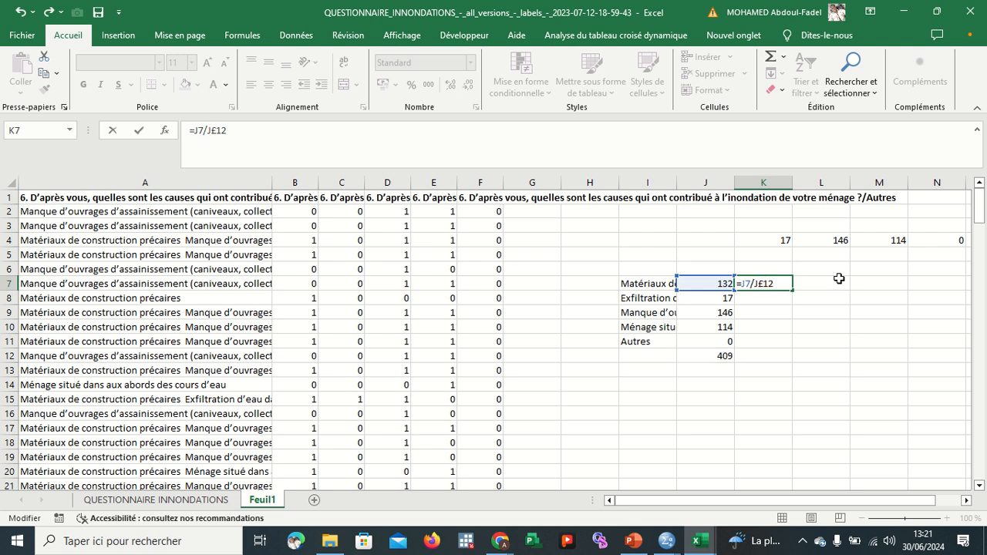
key("BackSpace")
type("$")
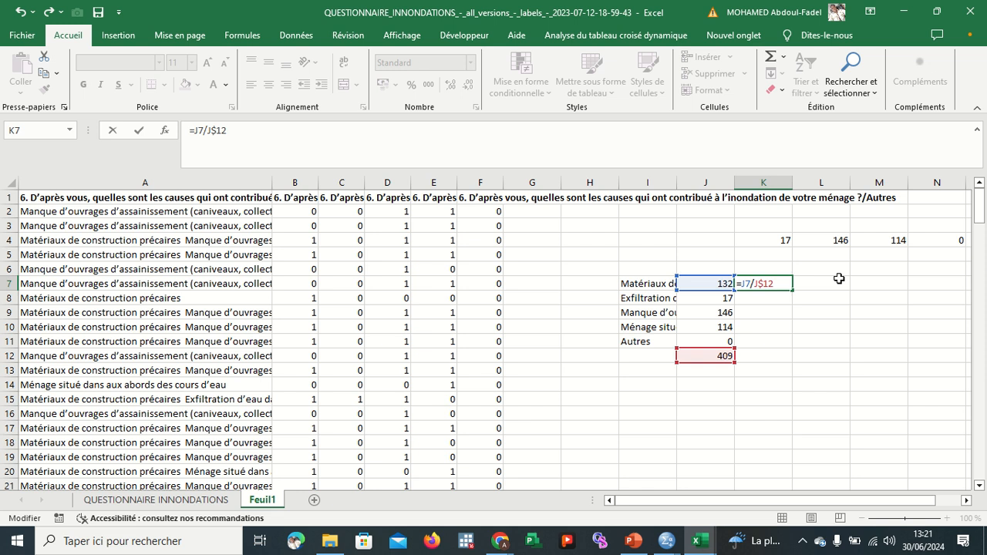
type("$")
key("Return")
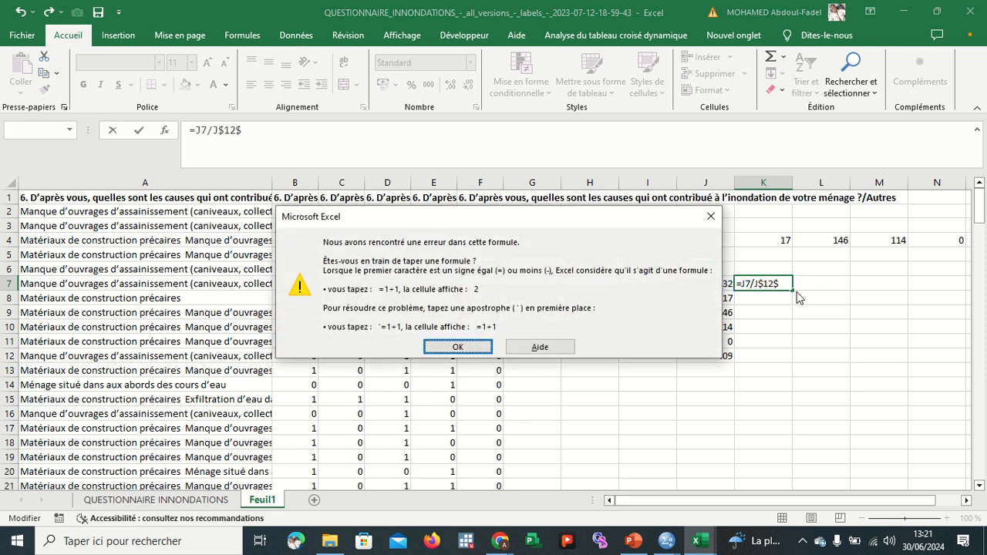
left_click(458, 347)
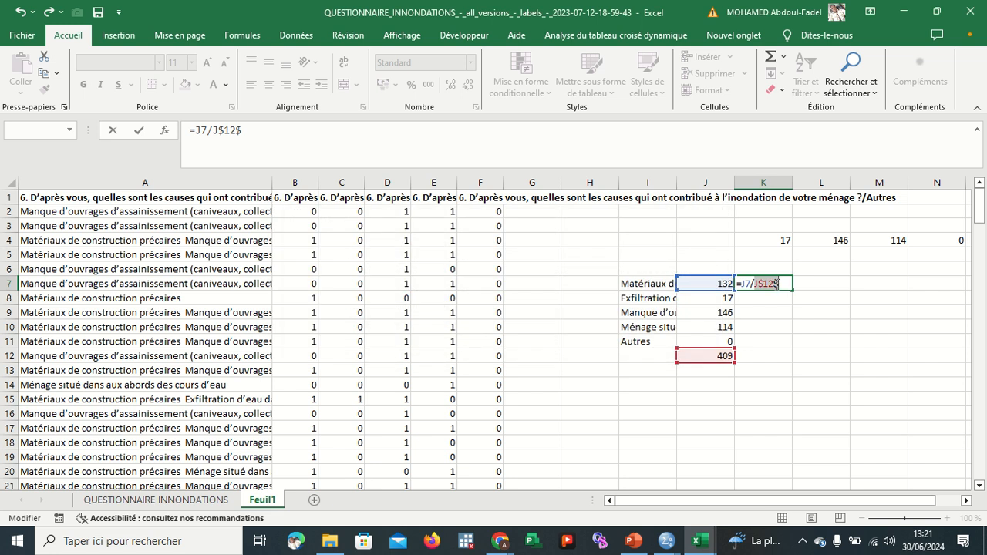
left_click(779, 283)
key("BackSpace")
type("$")
key("ctrl+Return")
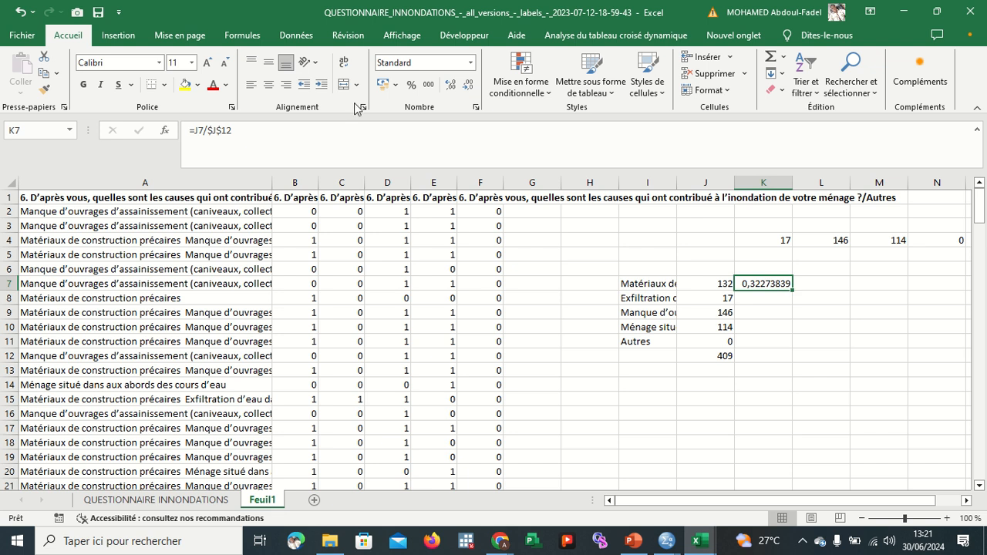
Change the K7 formula to the percentage =(J7/$J$12)*100 and fill it down through K11.
left_click(245, 130)
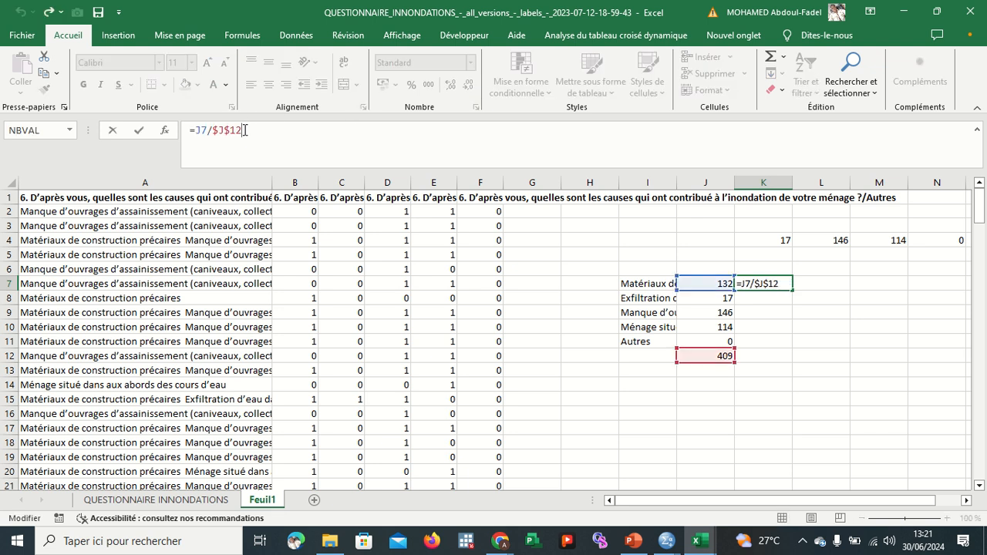
type(")")
type("(")
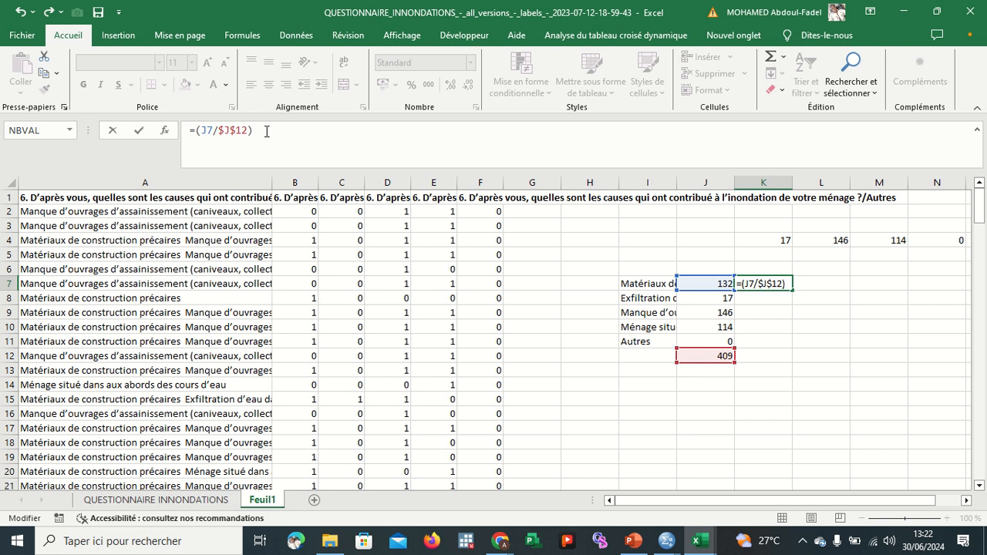
type("*100")
key("Return")
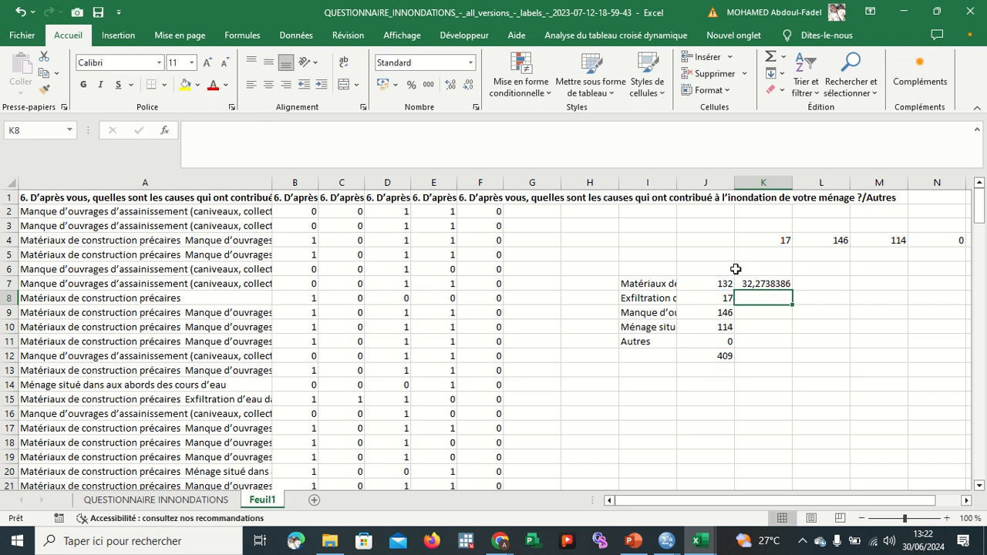
left_click(756, 283)
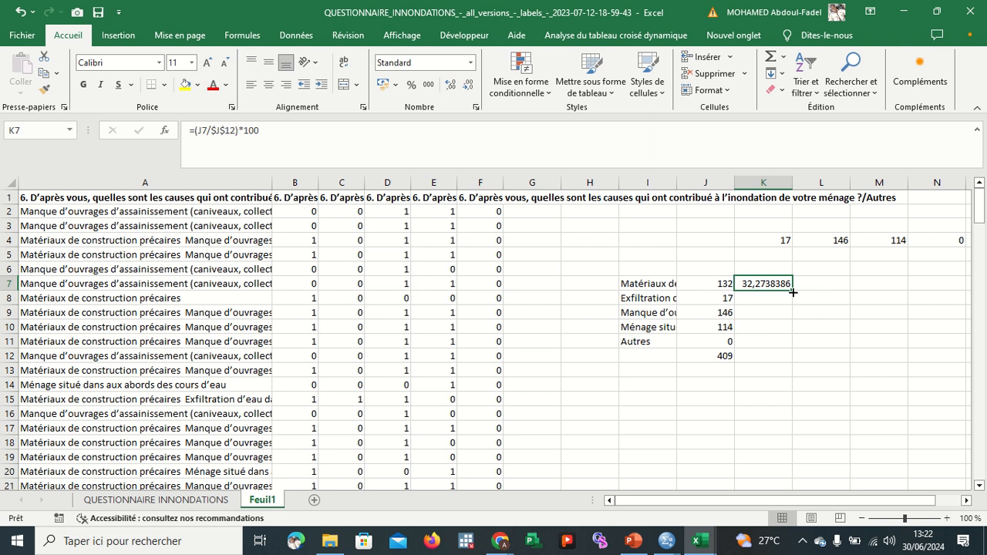
left_click_drag(791, 290, 798, 347)
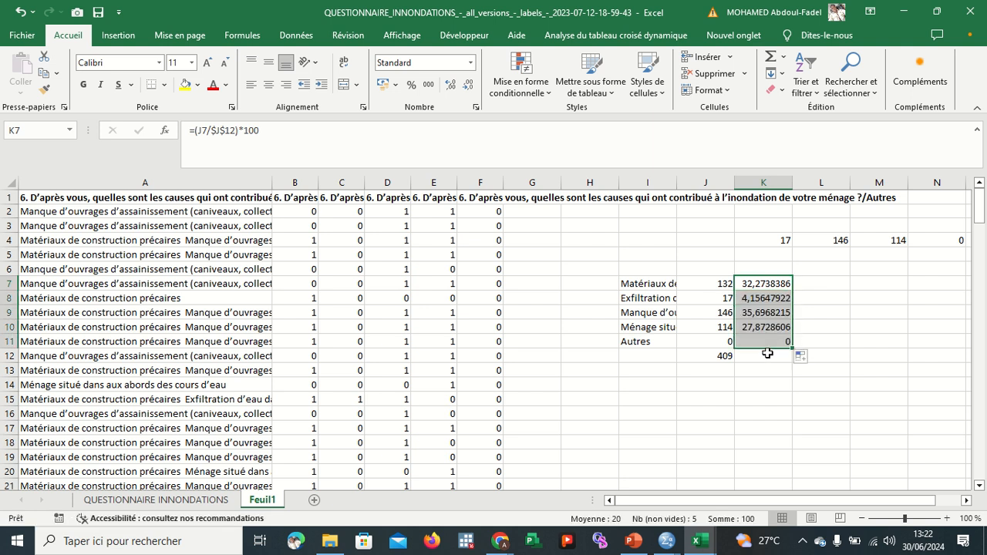
key("BackSpace")
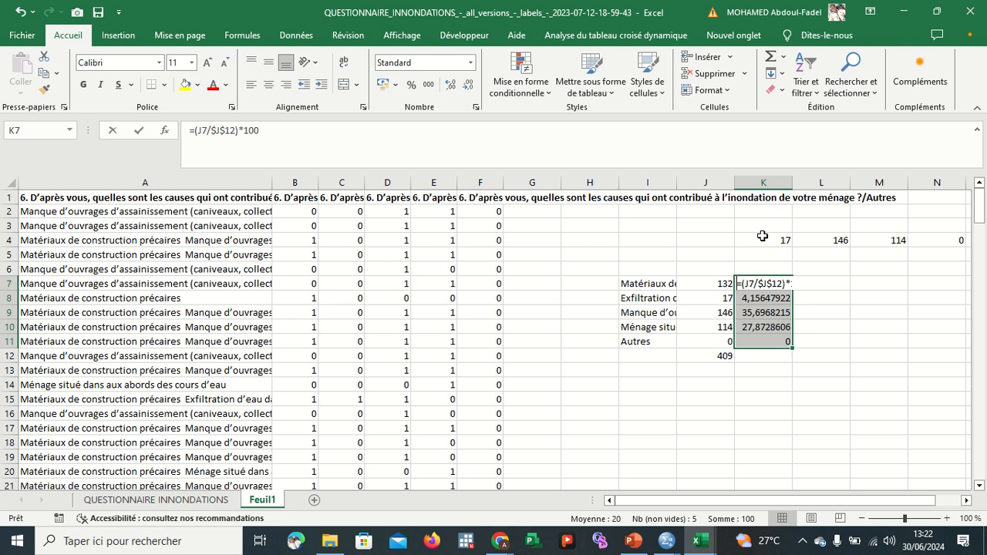
left_click(912, 337)
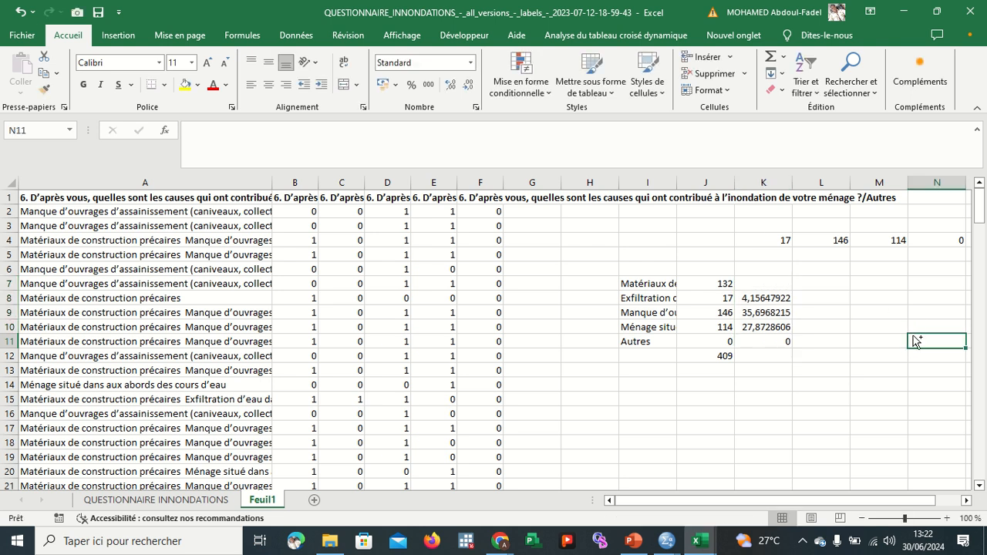
key("ctrl+z")
Clear cell K4 and total the cause percentages in K12 with =SOMME(K7:K11).
left_click(766, 240)
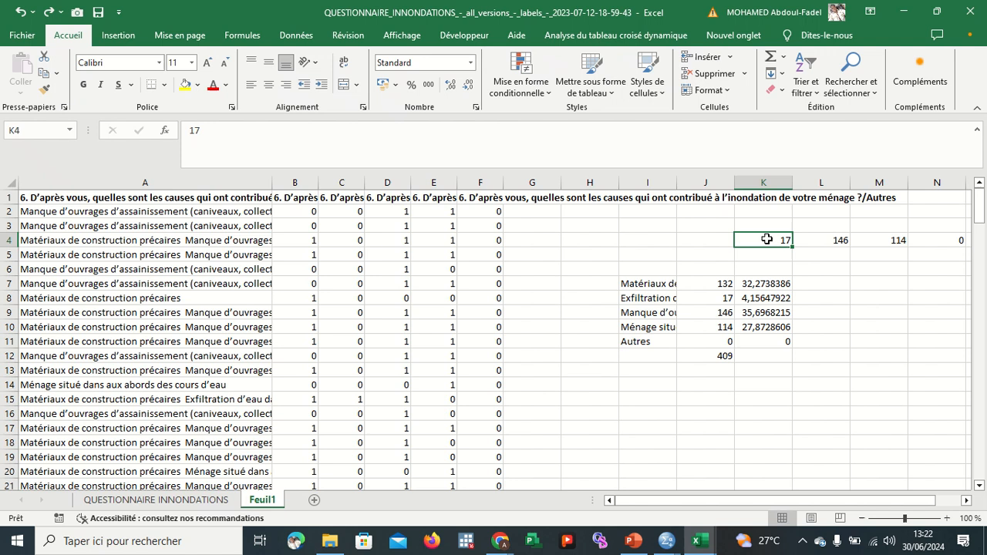
key("BackSpace")
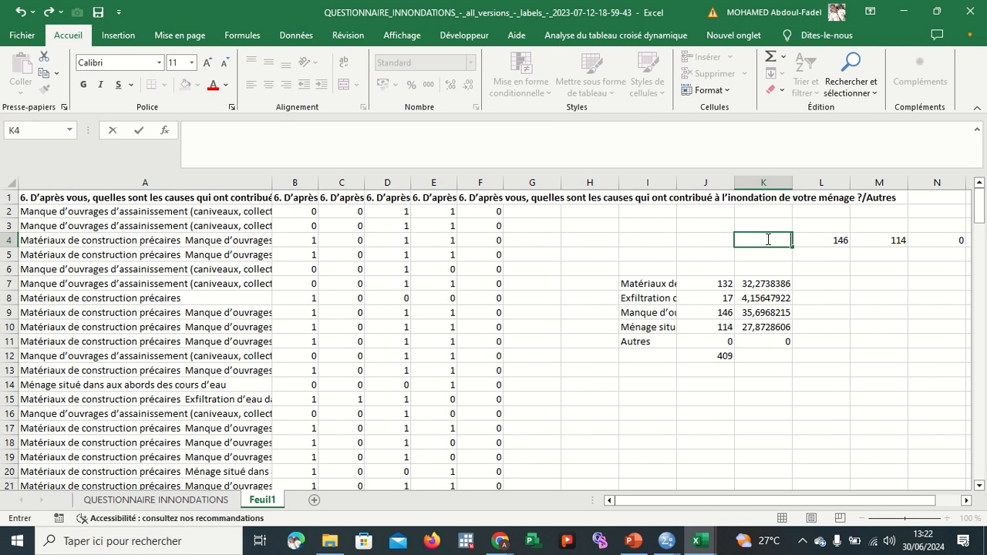
left_click(771, 354)
key("alt+equal")
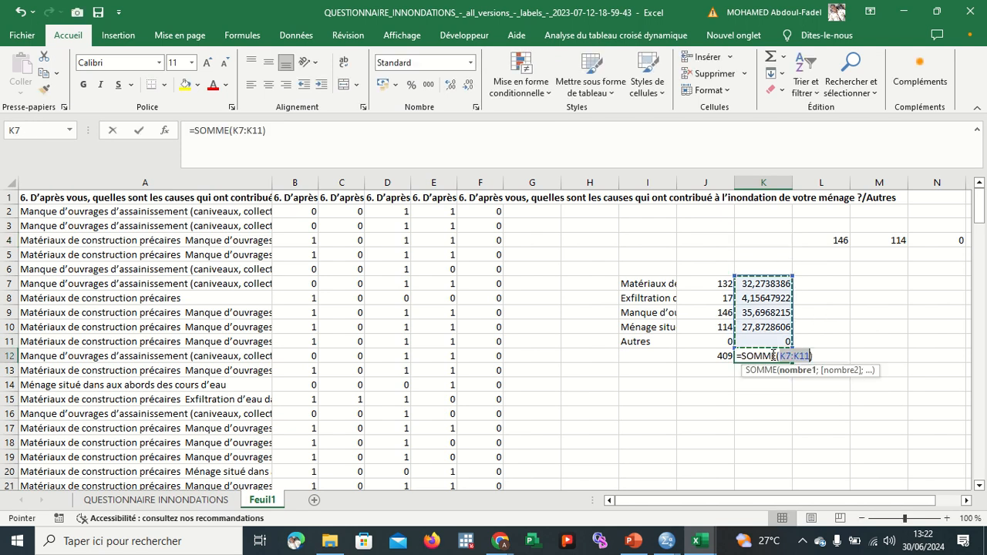
key("Return")
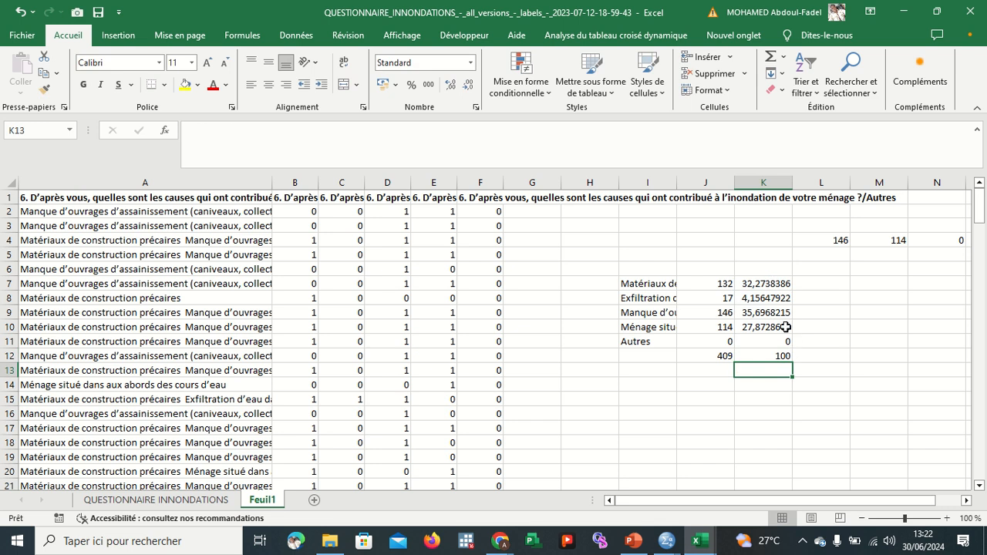
Reduce the displayed decimals of the percentages in K7:K10 to whole numbers.
left_click_drag(766, 285, 772, 327)
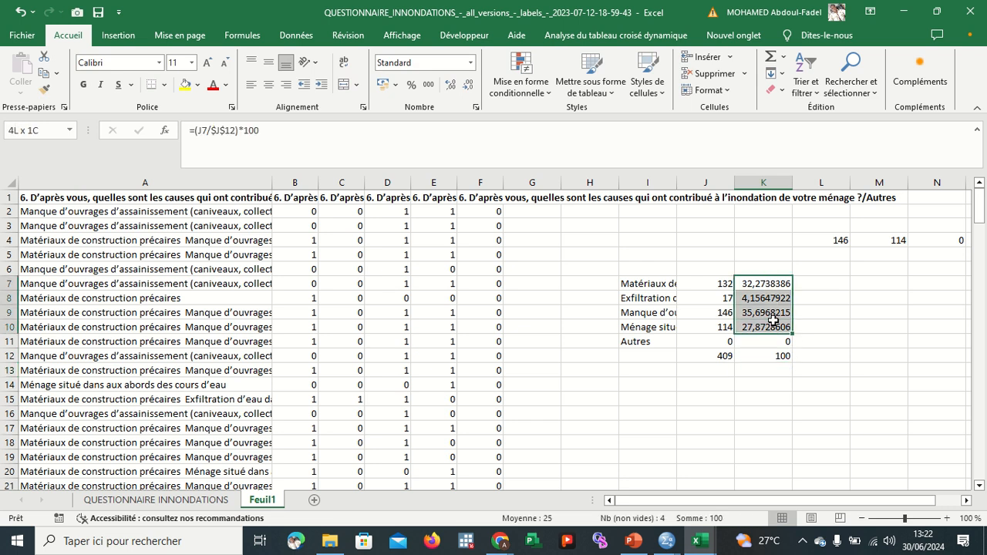
left_click(469, 91)
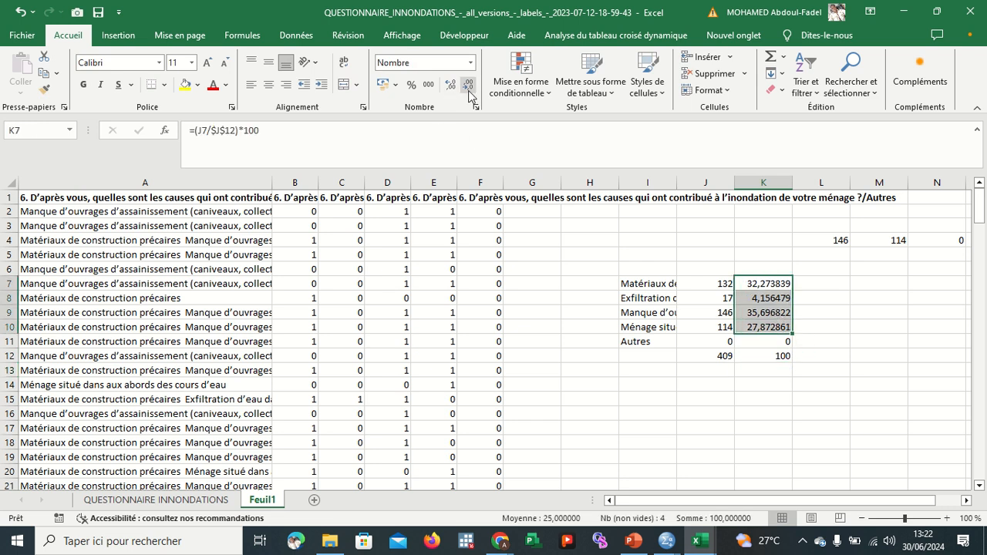
left_click(468, 91)
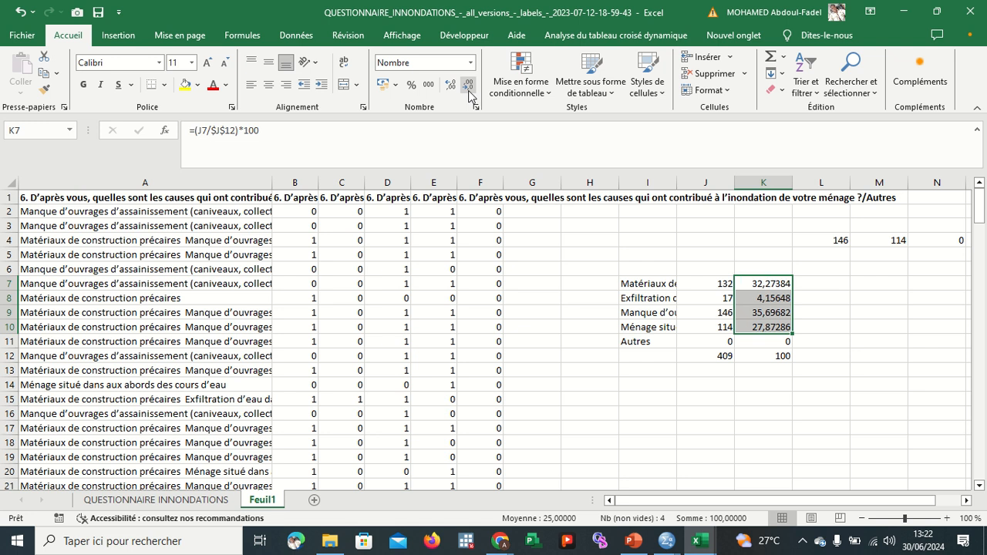
left_click(469, 91)
left_click(469, 91)
left_click(469, 91)
left_click(468, 91)
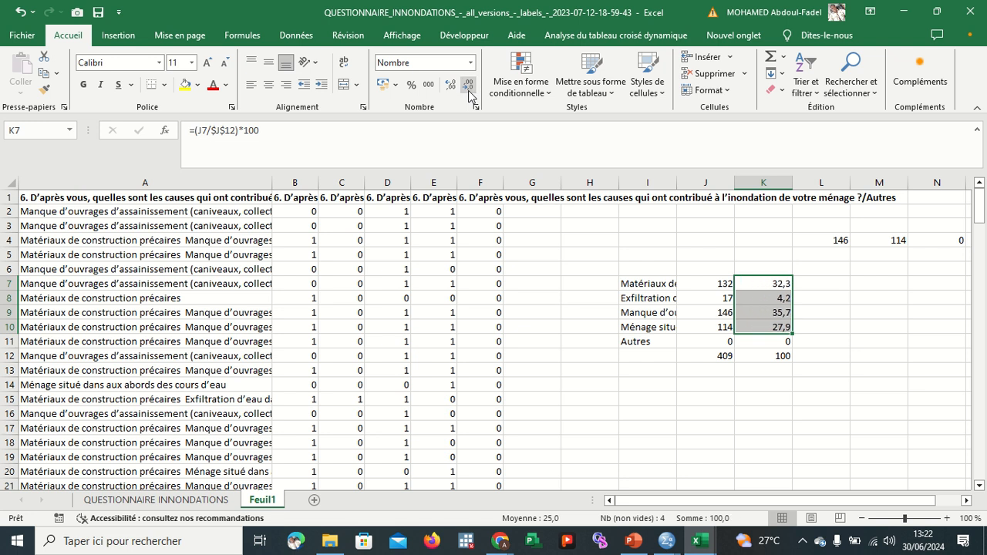
left_click(468, 91)
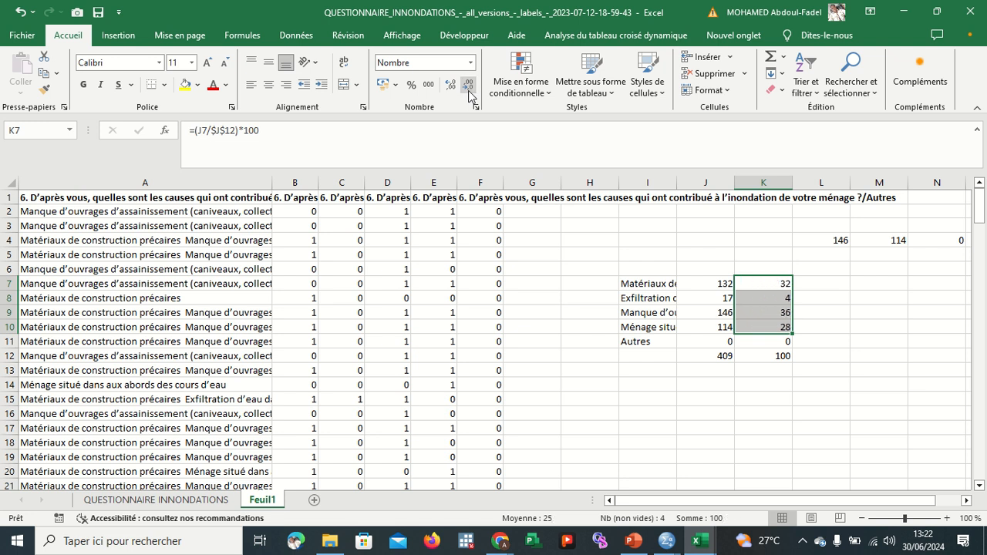
left_click(896, 413)
Insert the recommended clustered bar chart (Barres groupées) from labels I7:I11 and percentages K7:K11, with data labels (Étiquettes de données).
left_click_drag(653, 284, 661, 337)
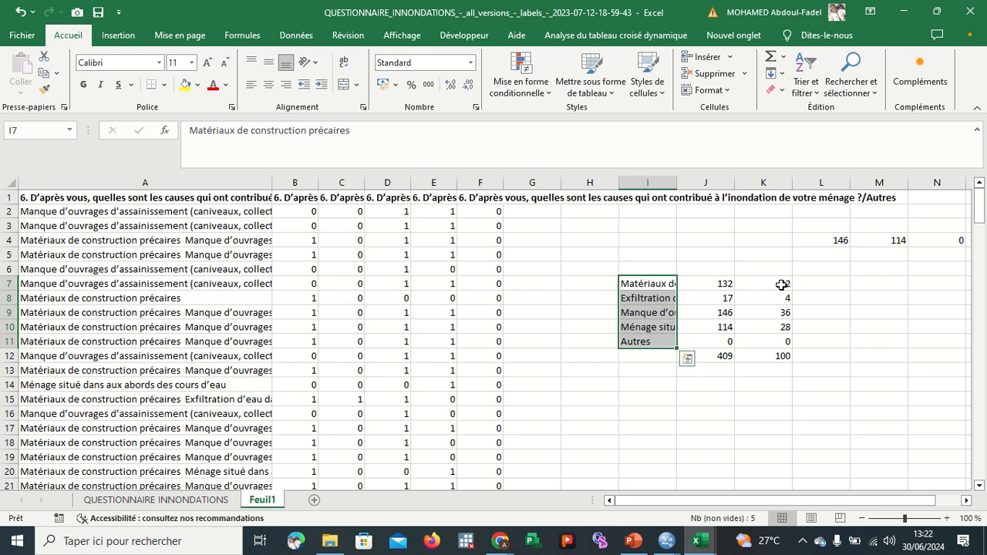
left_click_drag(768, 284, 774, 340)
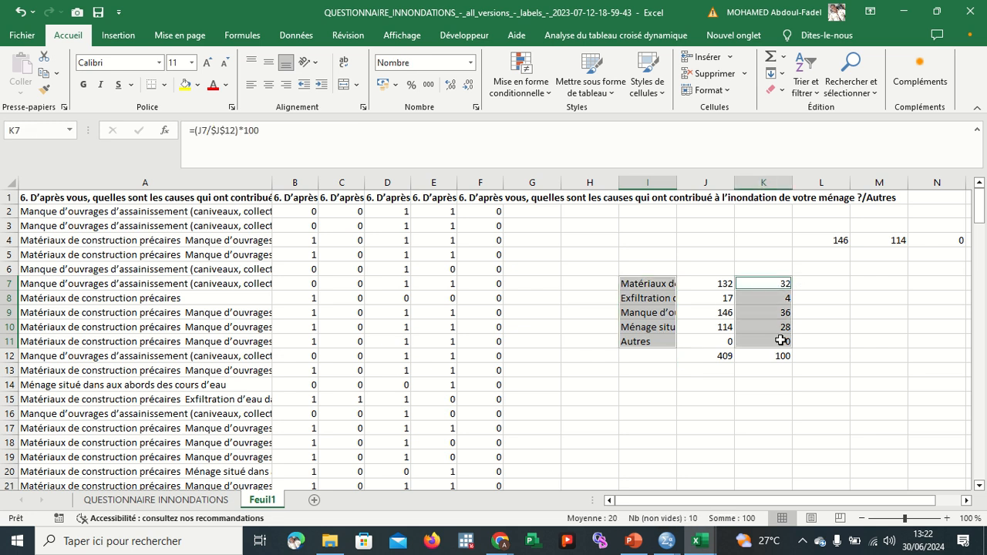
left_click(136, 38)
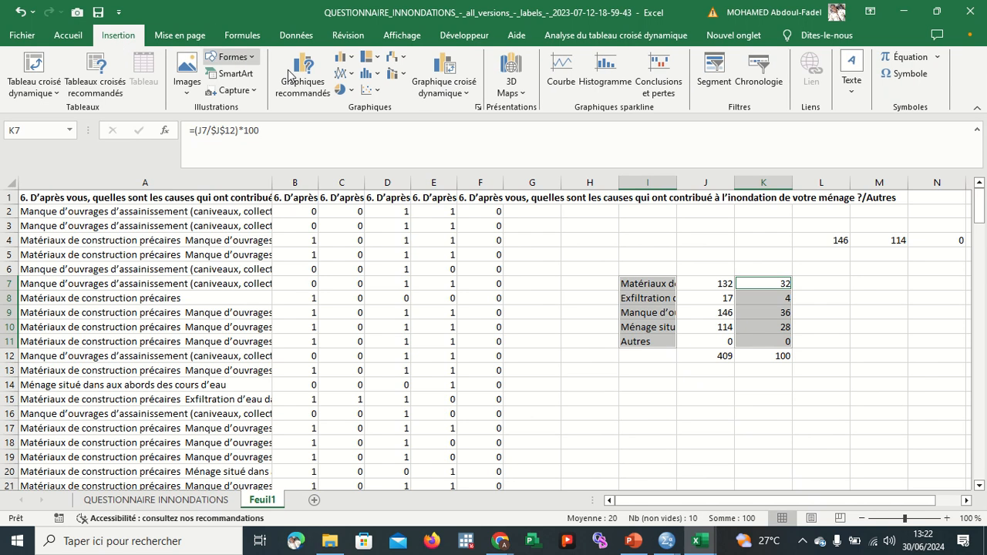
left_click(308, 95)
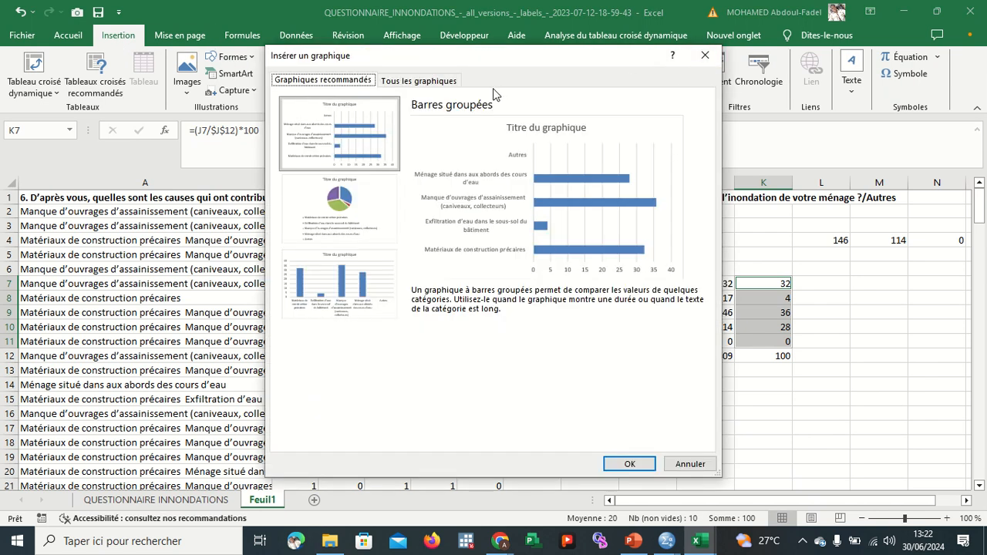
left_click(629, 463)
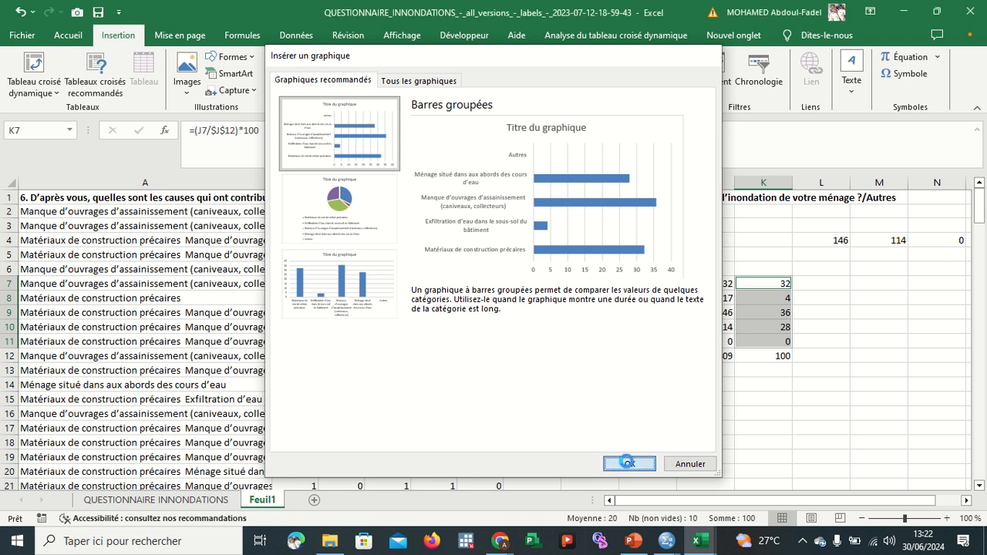
left_click(686, 245)
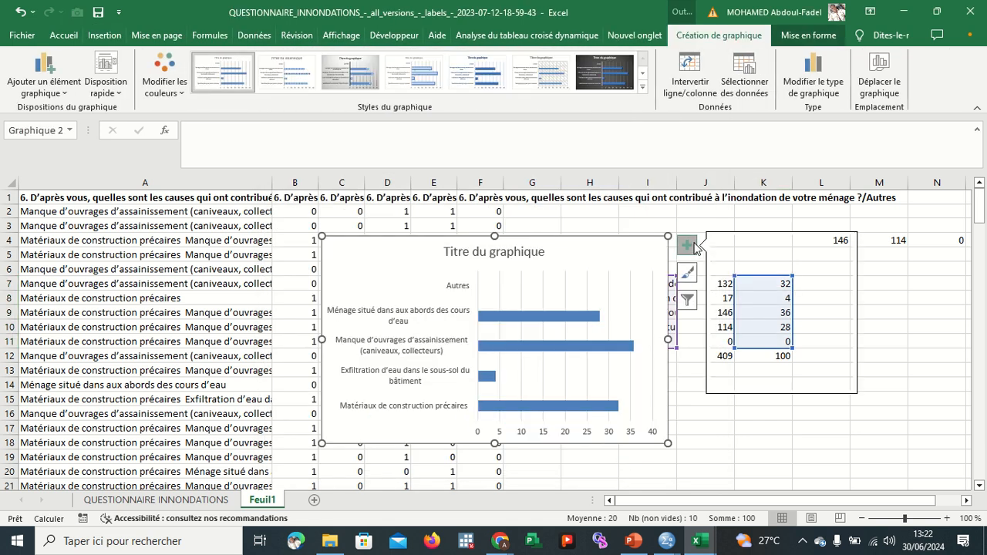
left_click(723, 308)
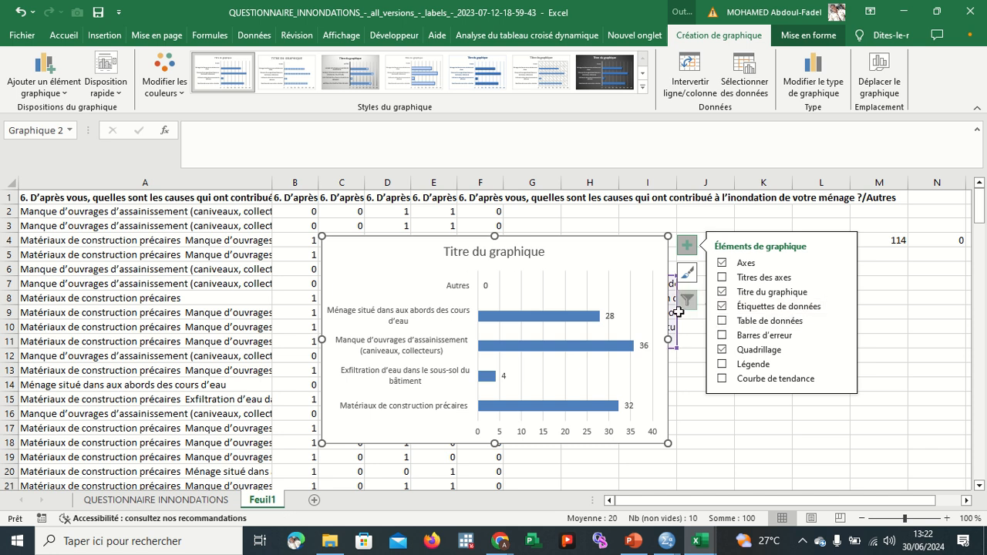
Enlarge the bar chart downward to row 20 and across to the edge of column K, and move it up to start at row 2.
left_click(769, 421)
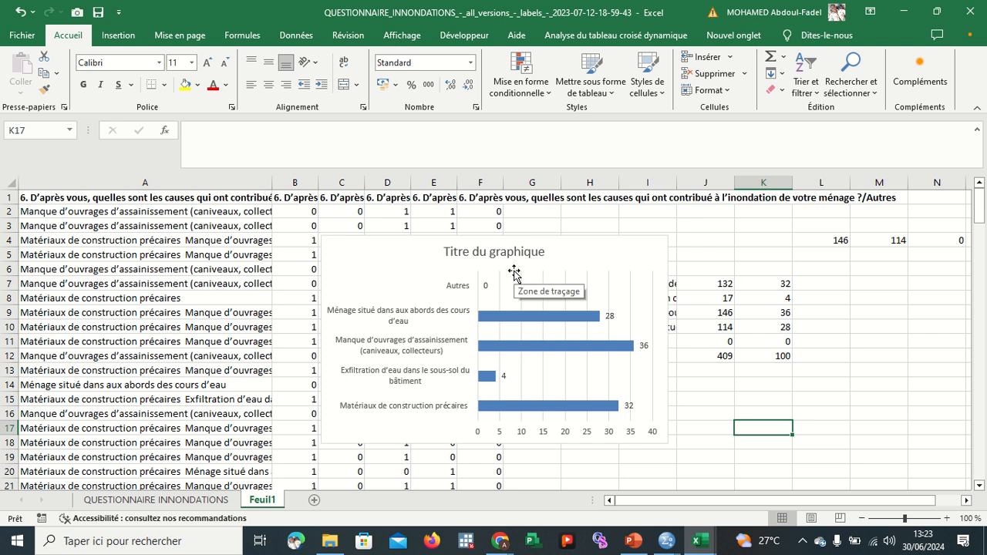
left_click(614, 251)
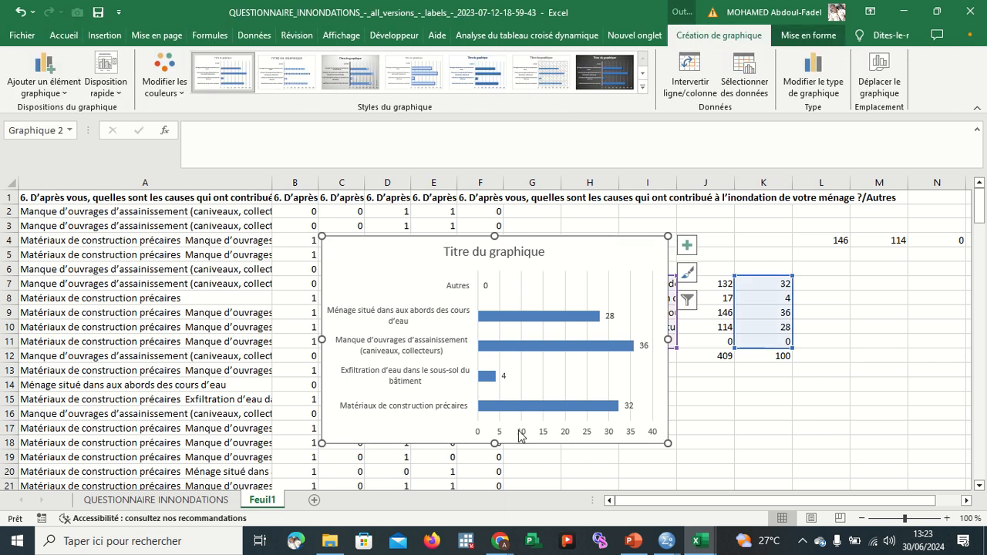
left_click_drag(494, 444, 495, 474)
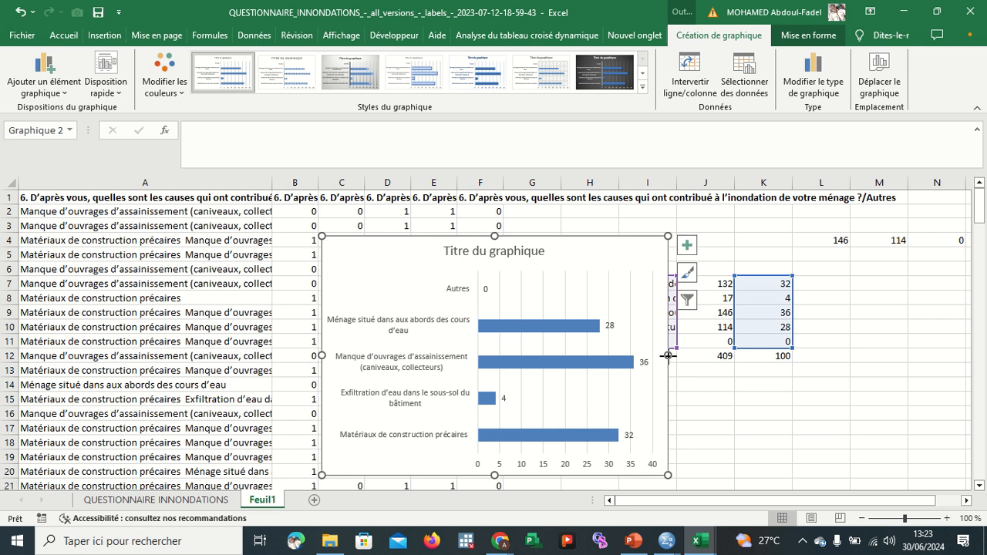
left_click_drag(668, 358, 796, 357)
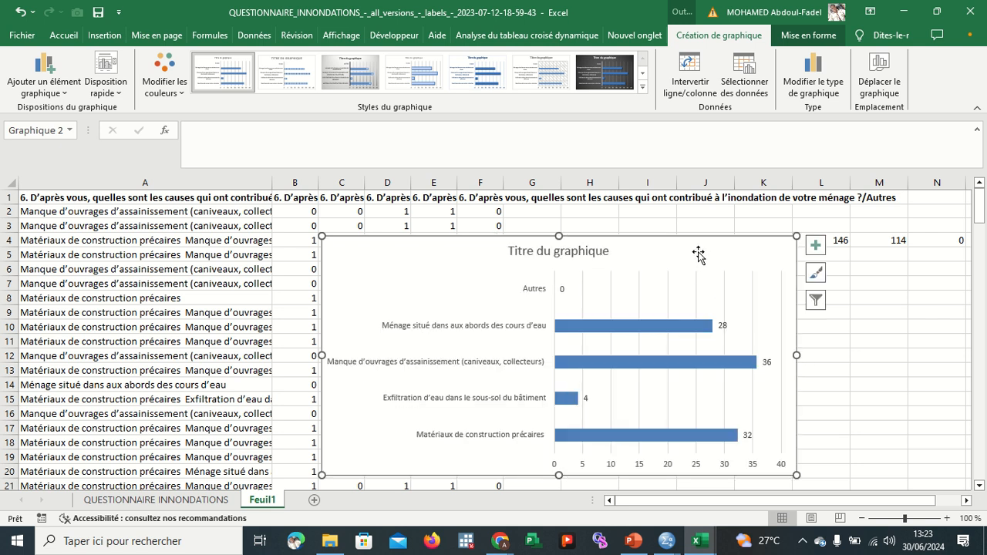
left_click_drag(696, 256, 702, 218)
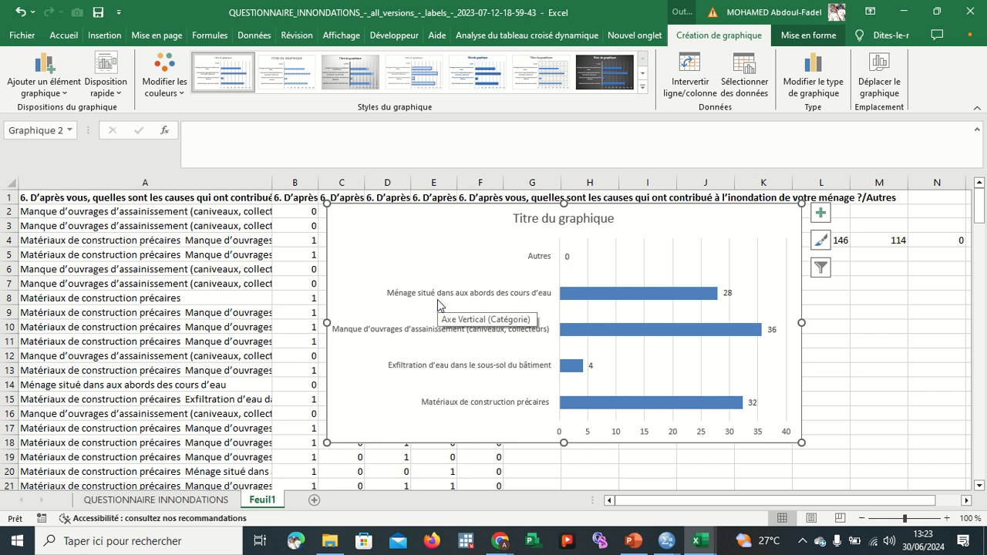
Remove the gridlines (Quadrillage) from the flood-cause bar chart and deselect the chart.
left_click(821, 215)
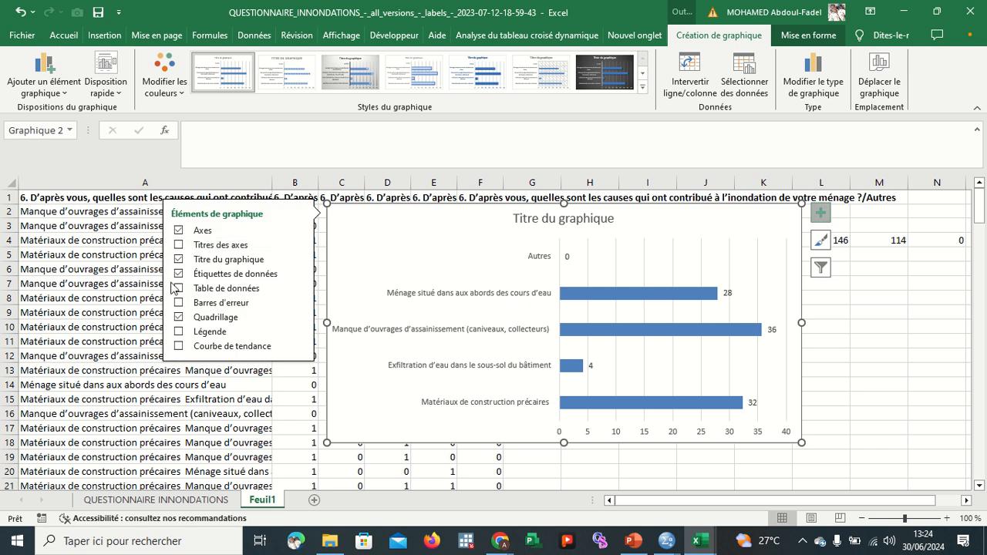
left_click(178, 317)
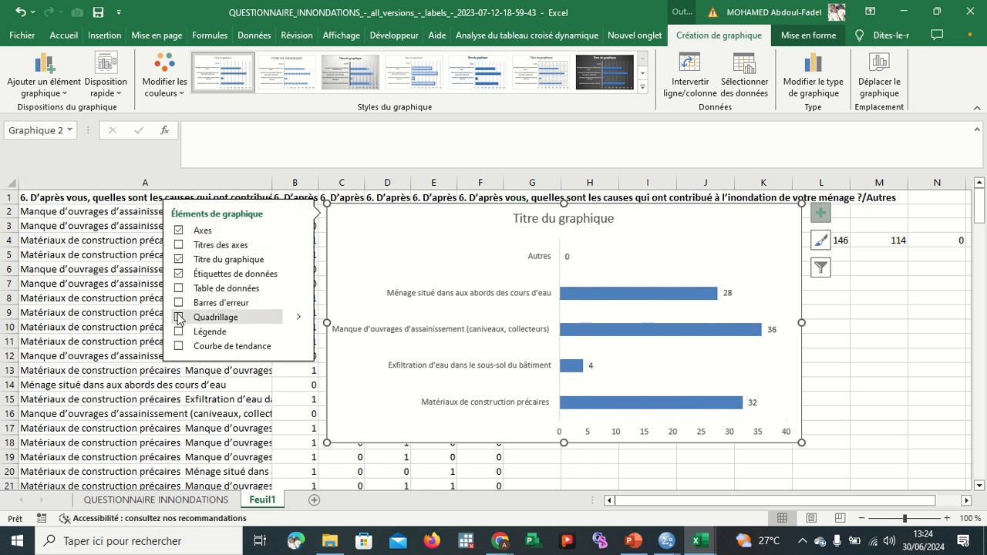
left_click(891, 310)
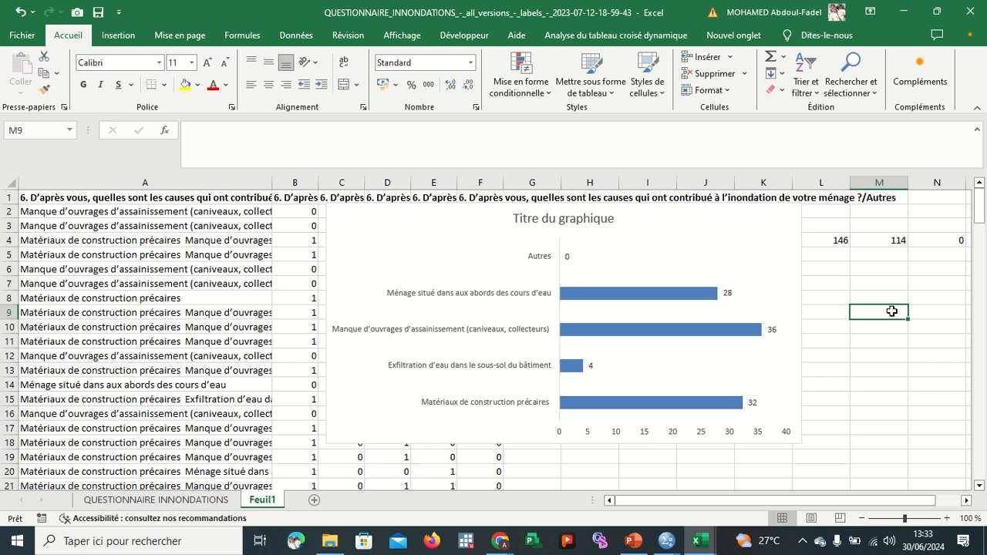
Switch to the Google Meet call window in Chrome.
left_click(846, 283)
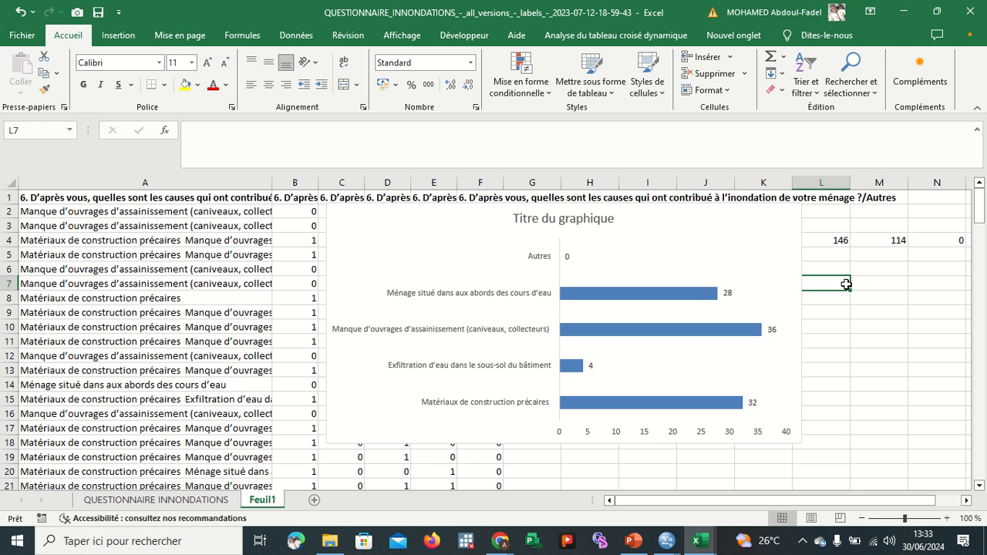
mouse_move(503, 542)
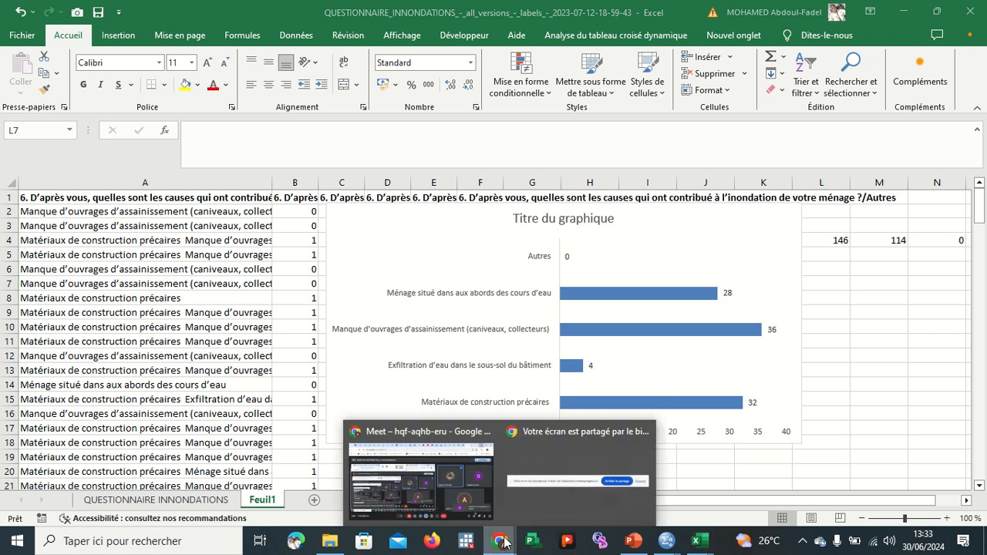
left_click(441, 494)
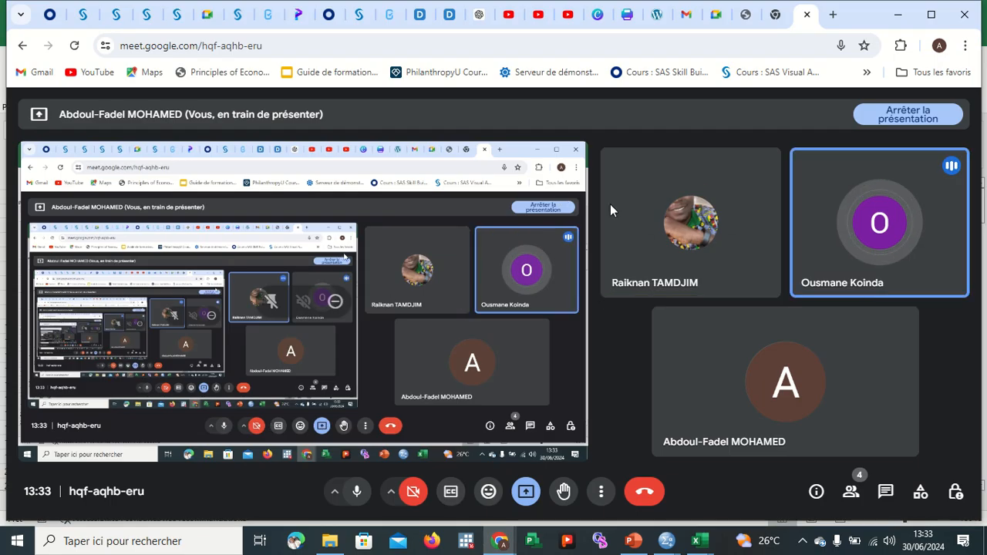